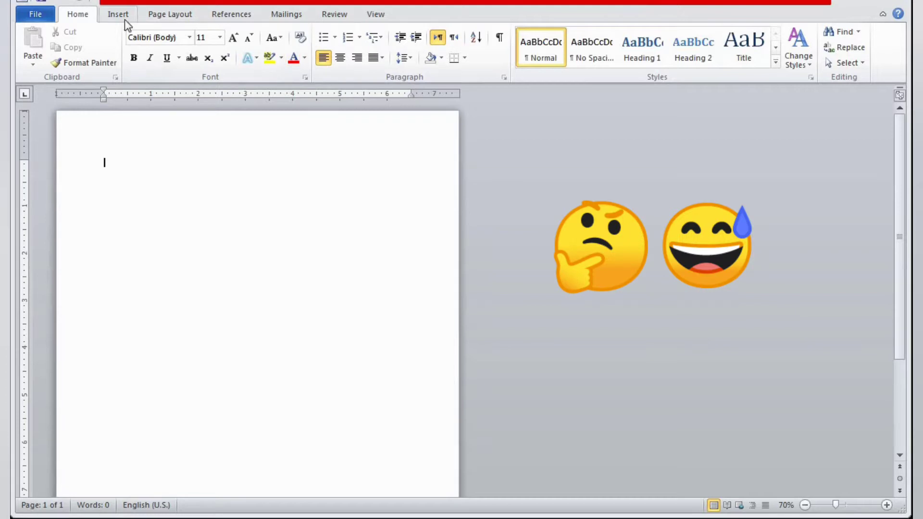
# Change the document's paper size to A4 (8.27" x 11.69") via Page Layout > Size
pyautogui.click(164, 23)
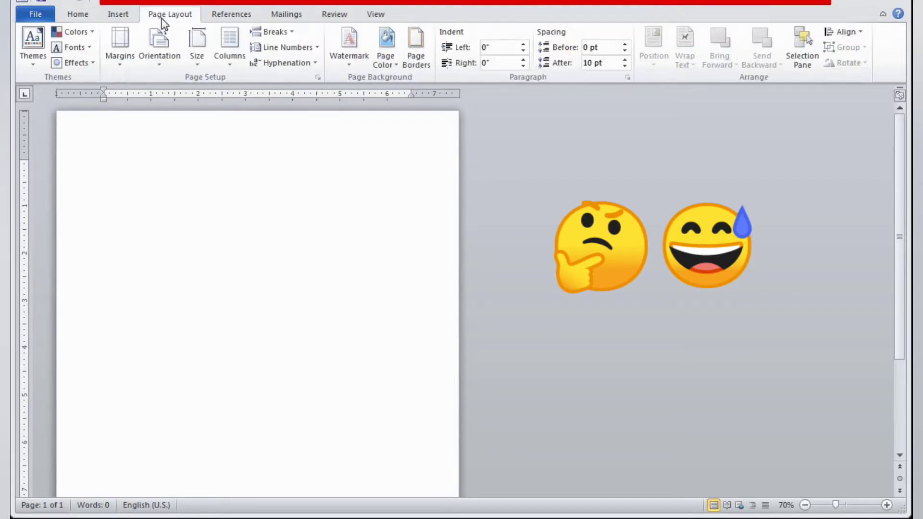
pyautogui.click(199, 64)
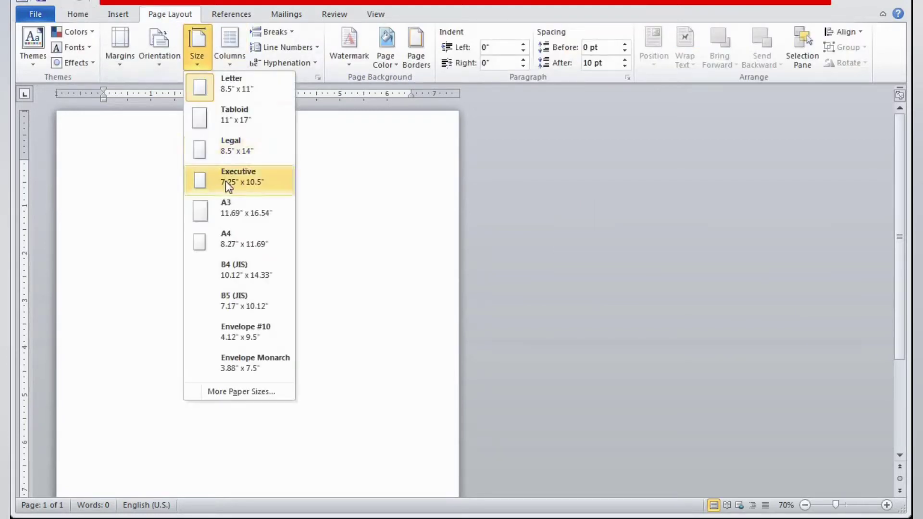
pyautogui.click(227, 246)
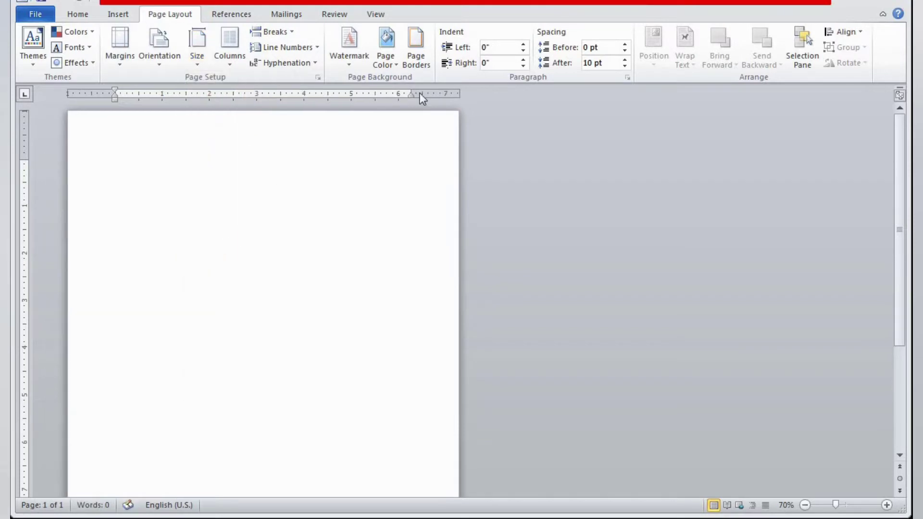
# Apply a 3 pt triple-line Light Blue box border around the whole page
pyautogui.click(416, 54)
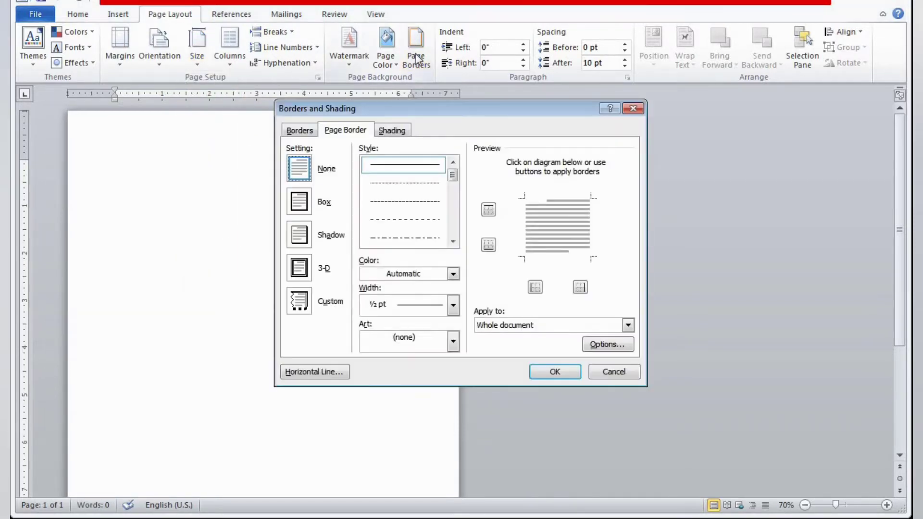
pyautogui.moveTo(454, 174); pyautogui.dragTo(454, 202)
pyautogui.click(423, 238)
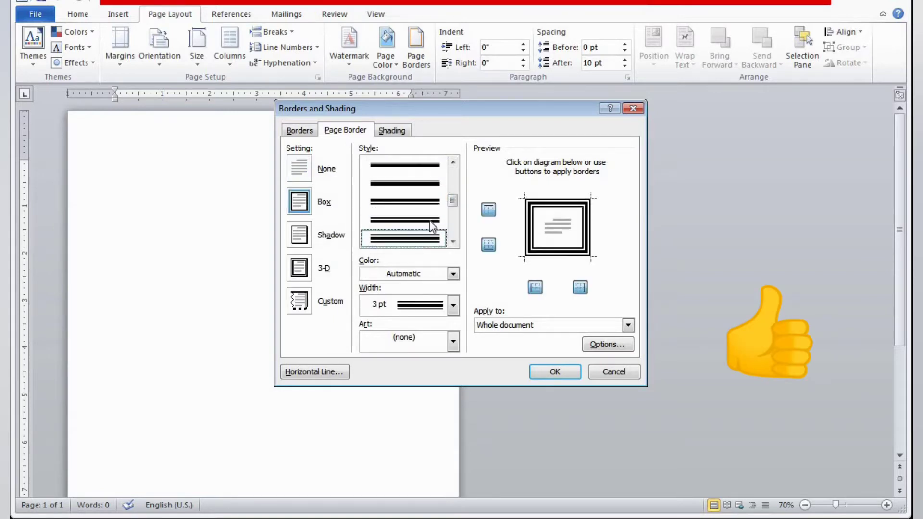
pyautogui.click(454, 274)
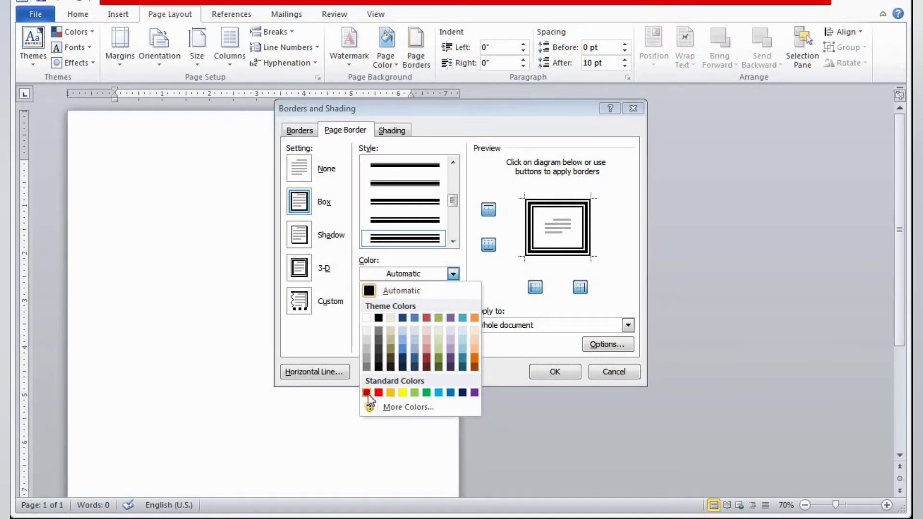
pyautogui.click(438, 393)
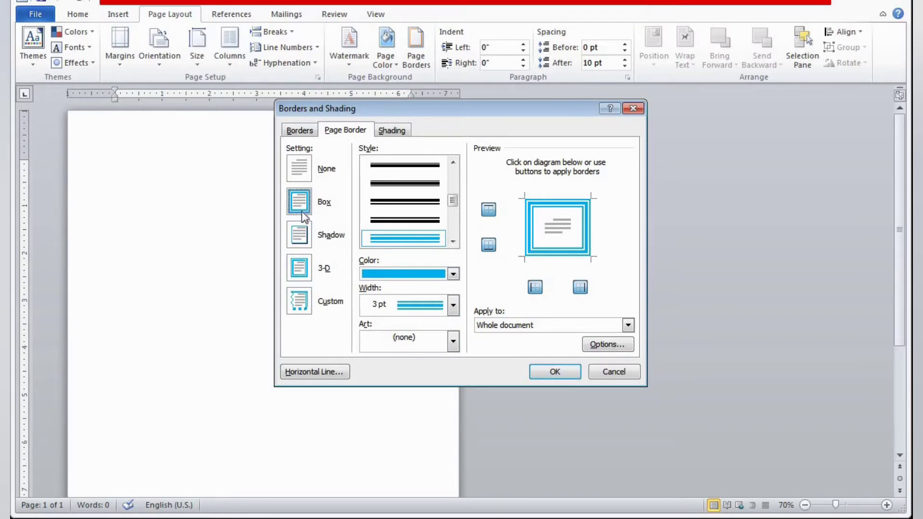
pyautogui.click(541, 372)
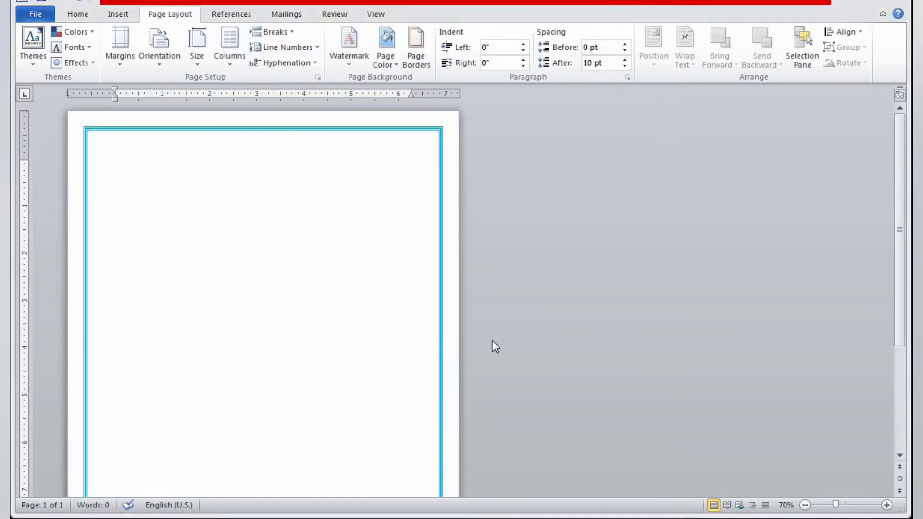
# Zoom out to 50% and type the title 'Tracing Shapes' at the top of the page
pyautogui.click(805, 505)
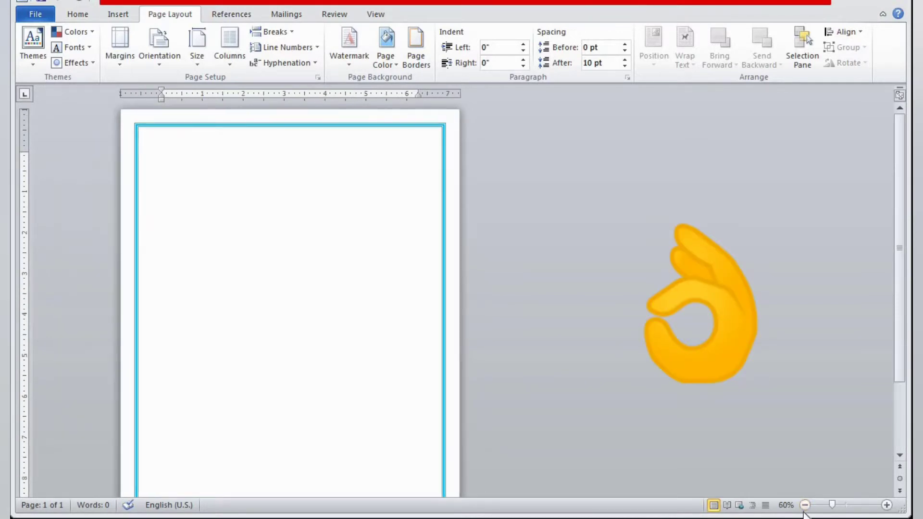
pyautogui.click(804, 505)
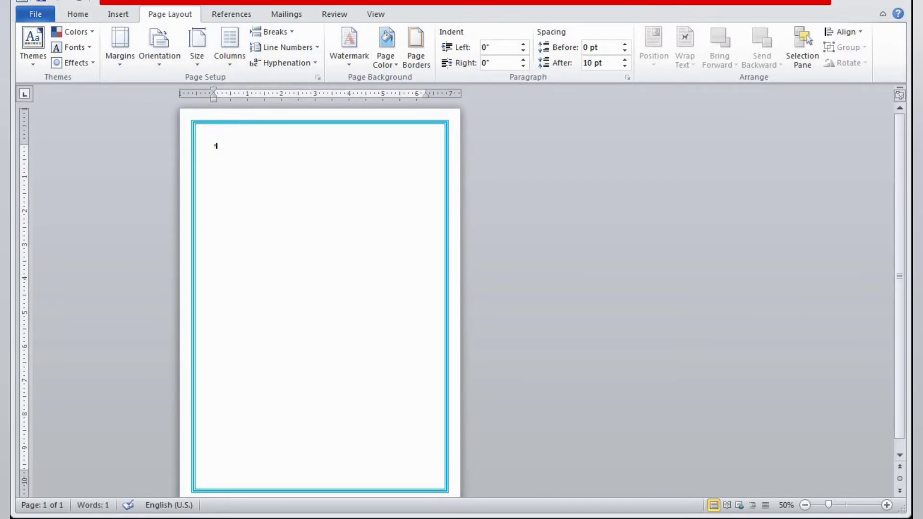
pyautogui.write('Tacing')
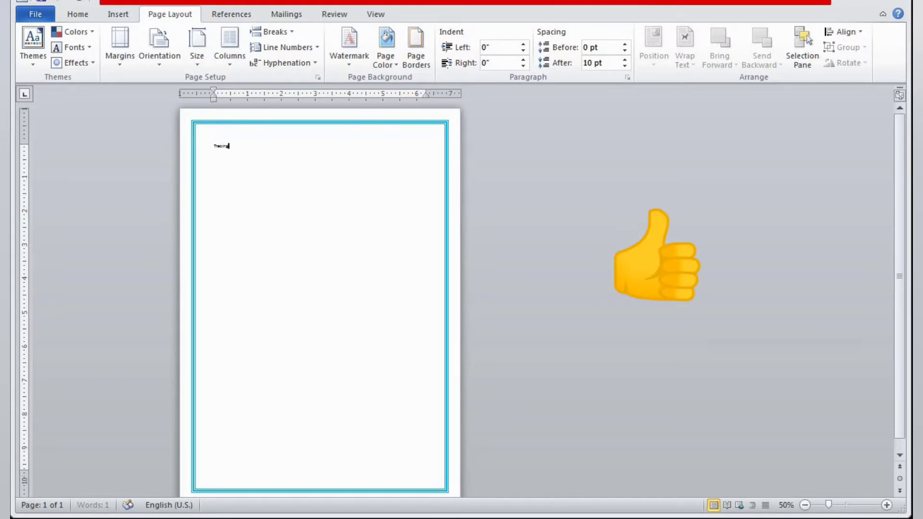
pyautogui.write(' 5')
pyautogui.write('hapes')
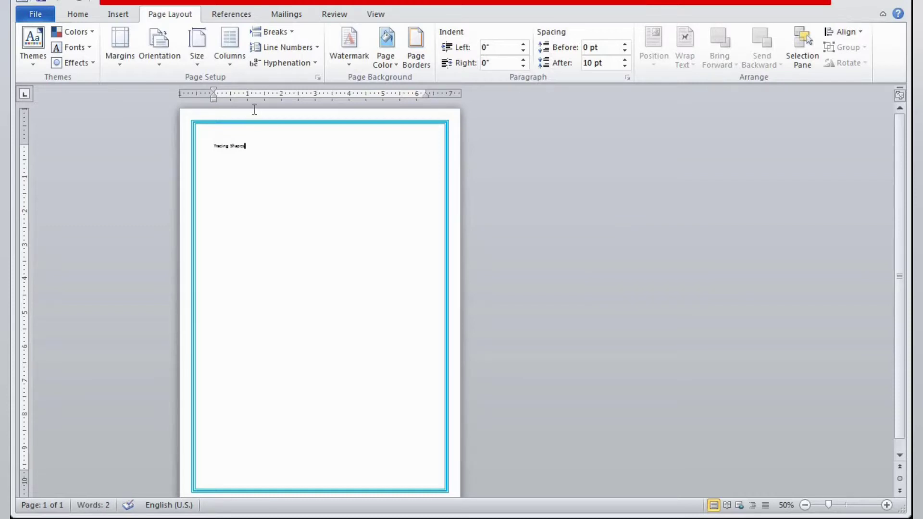
# Change the Tracing Shapes title font to Comic Sans MS
pyautogui.moveTo(213, 146); pyautogui.dragTo(246, 150)
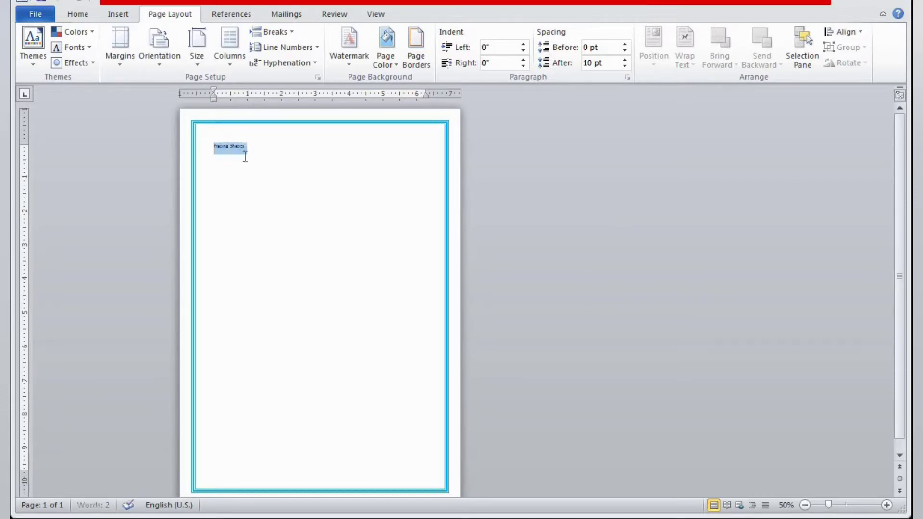
pyautogui.click(82, 16)
pyautogui.click(191, 42)
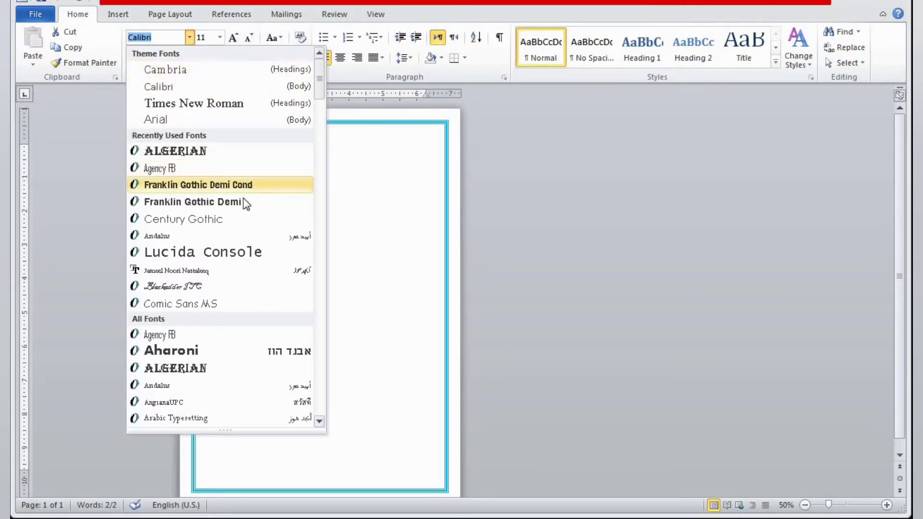
pyautogui.click(246, 308)
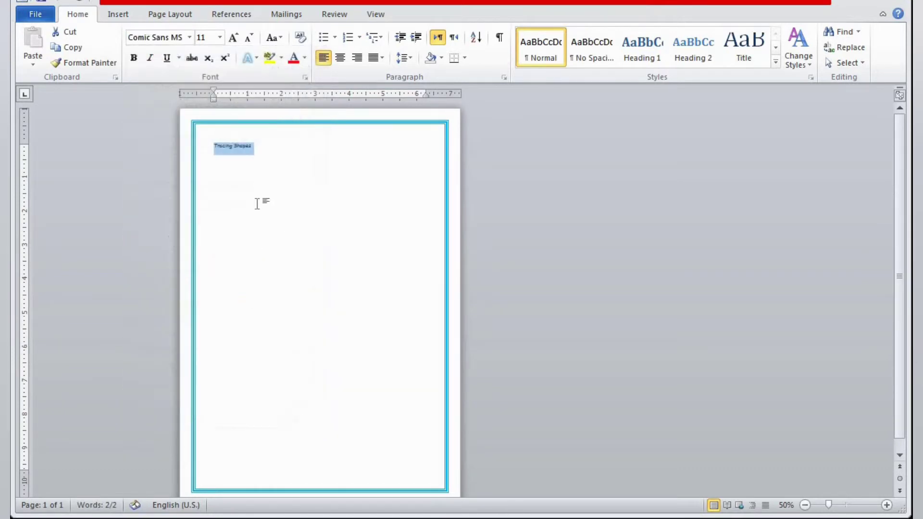
# Enlarge the title to 48 pt and centre it on the page
pyautogui.click(233, 38)
pyautogui.click(234, 38)
pyautogui.click(233, 38)
pyautogui.click(233, 38)
pyautogui.click(233, 38)
pyautogui.click(233, 38)
pyautogui.click(233, 38)
pyautogui.click(233, 38)
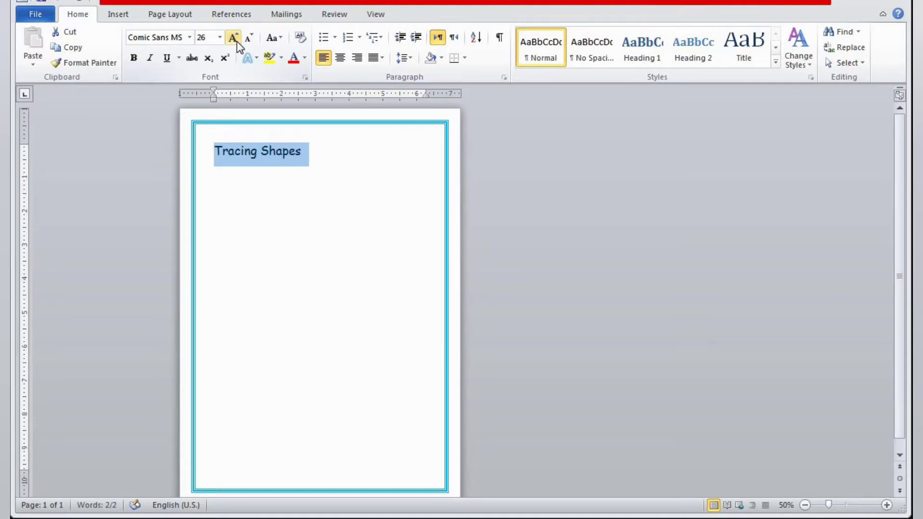
pyautogui.click(235, 41)
pyautogui.click(236, 42)
pyautogui.click(236, 41)
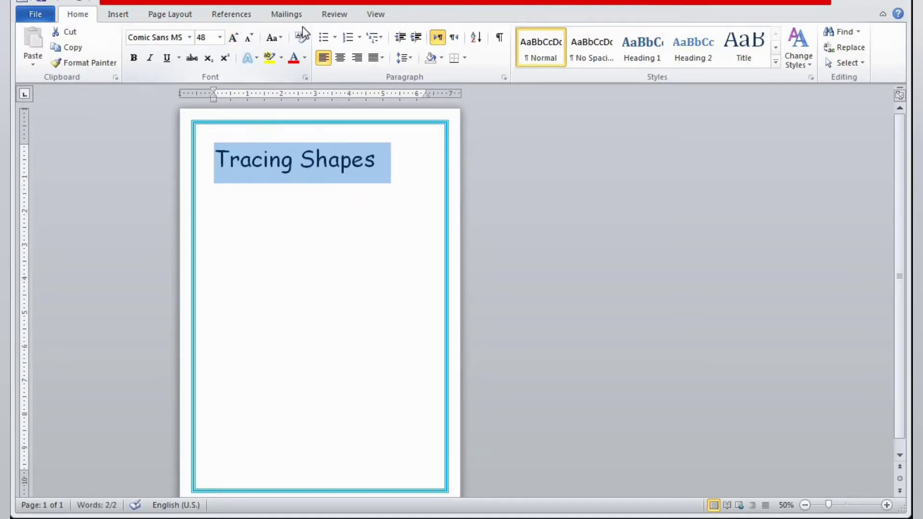
pyautogui.click(341, 58)
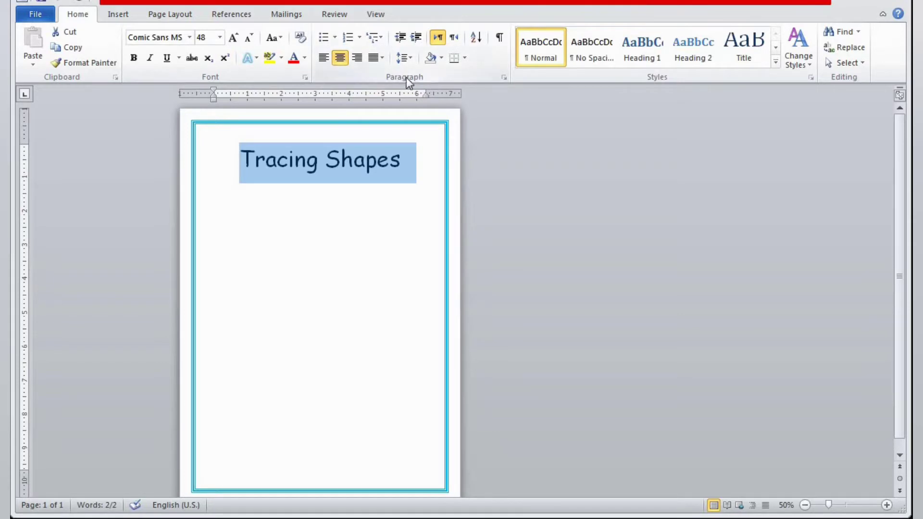
pyautogui.click(342, 211)
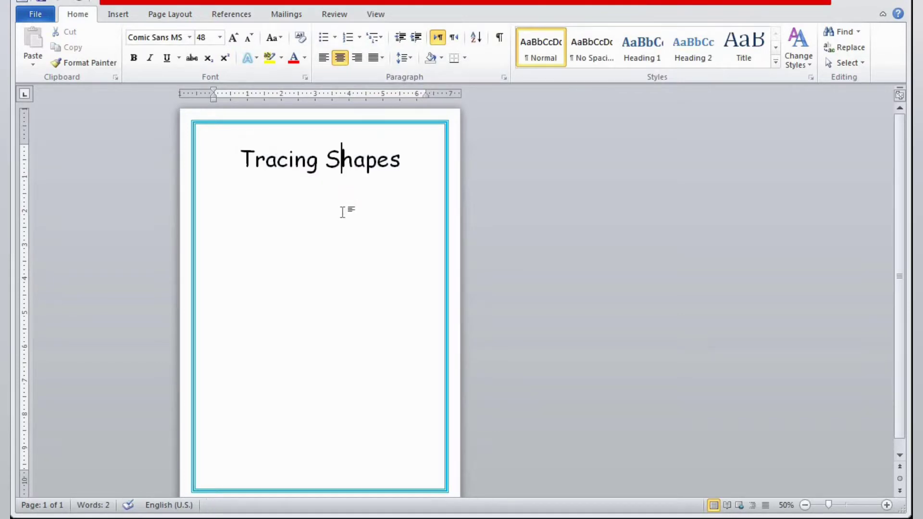
pyautogui.click(423, 161)
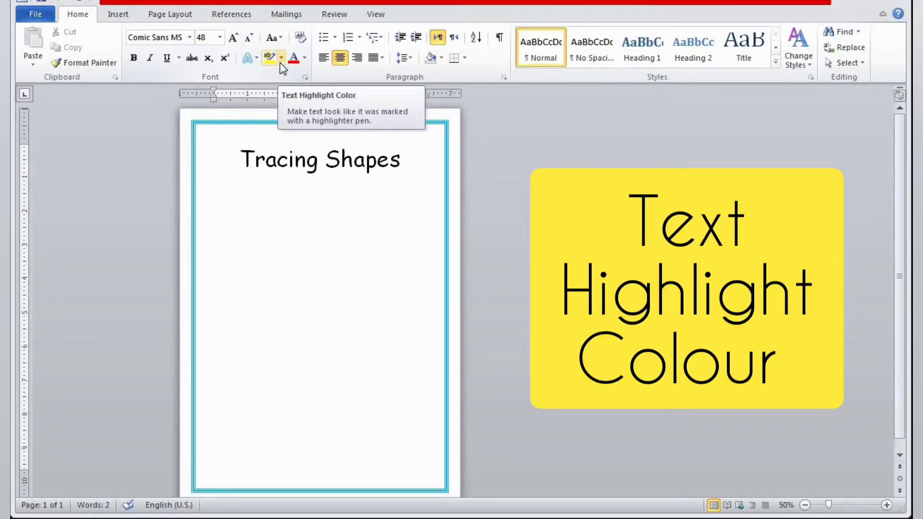
# Apply a Turquoise text highlight to the Tracing Shapes title
pyautogui.moveTo(240, 159); pyautogui.dragTo(373, 168)
pyautogui.click(281, 58)
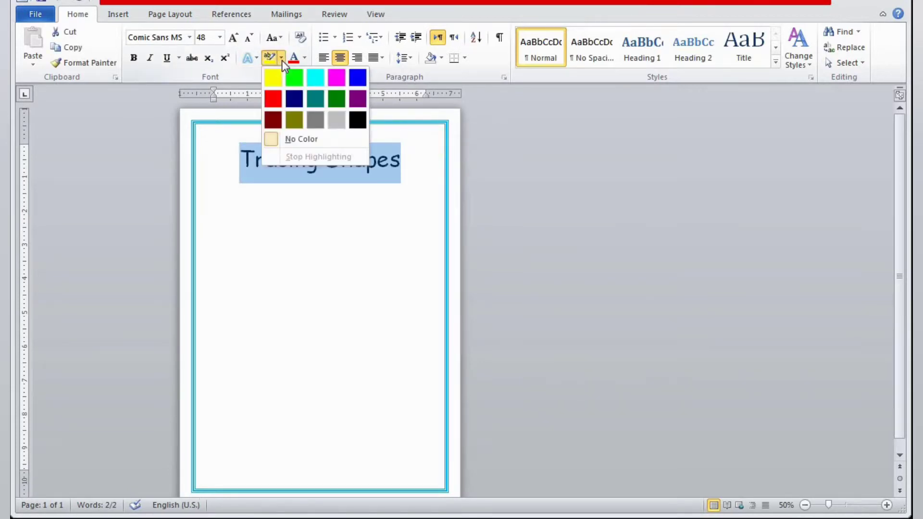
pyautogui.click(319, 79)
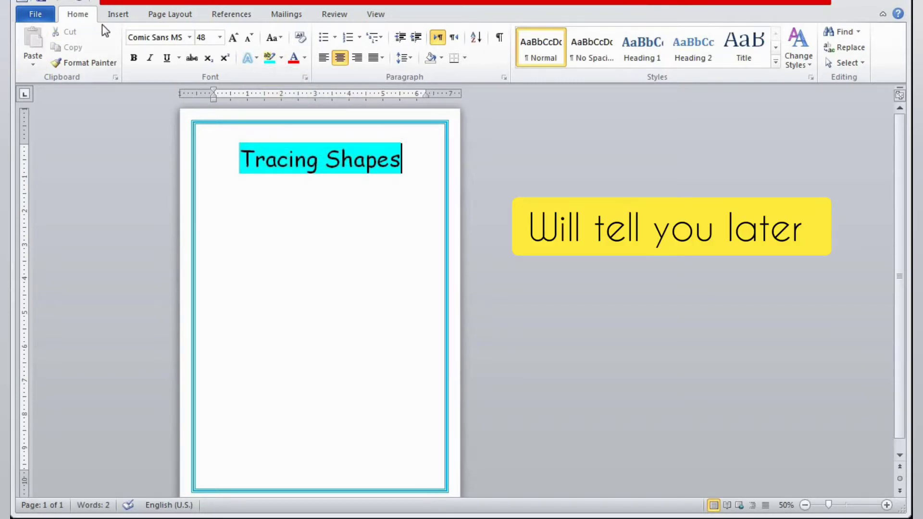
pyautogui.click(115, 14)
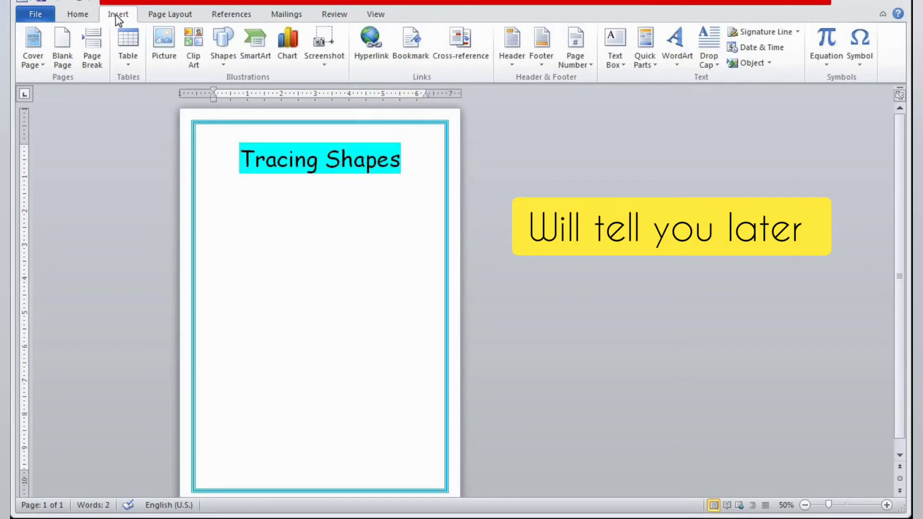
# Draw an oval circle below the title and style it white with a black outline
pyautogui.click(230, 66)
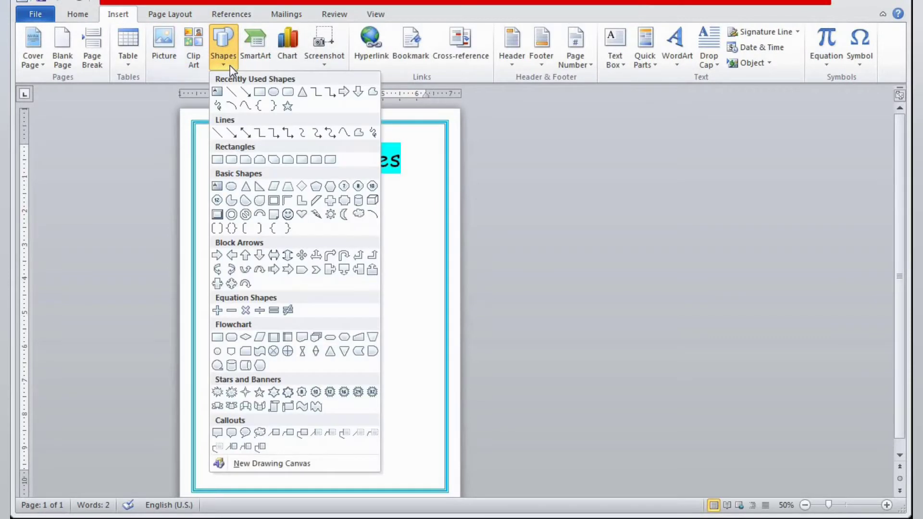
pyautogui.click(274, 92)
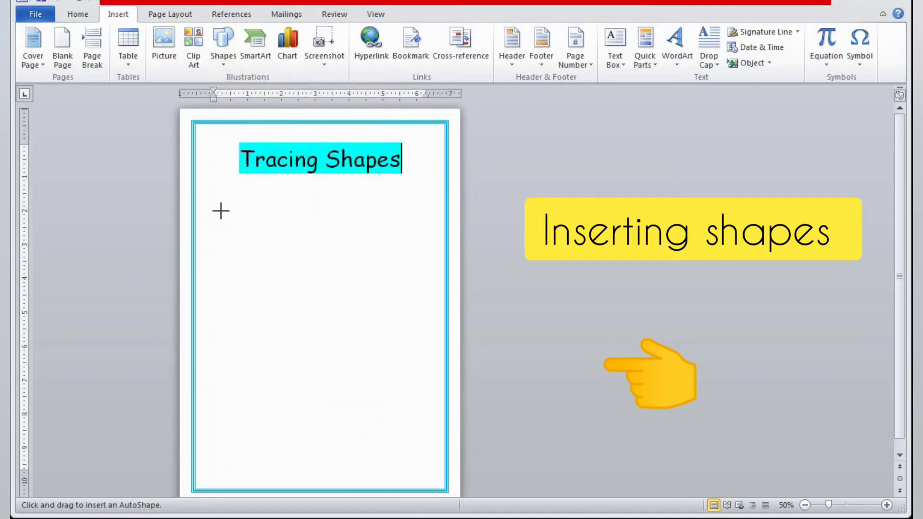
pyautogui.moveTo(221, 210); pyautogui.dragTo(286, 281)
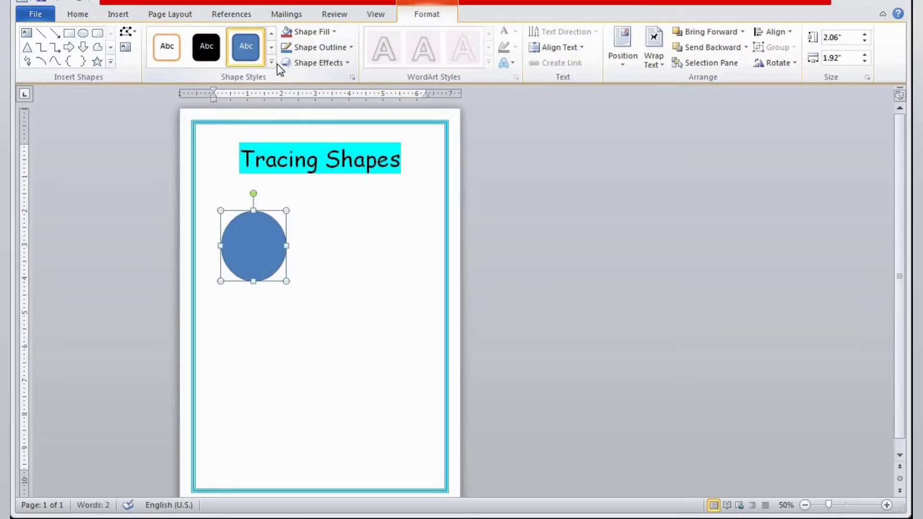
pyautogui.click(274, 63)
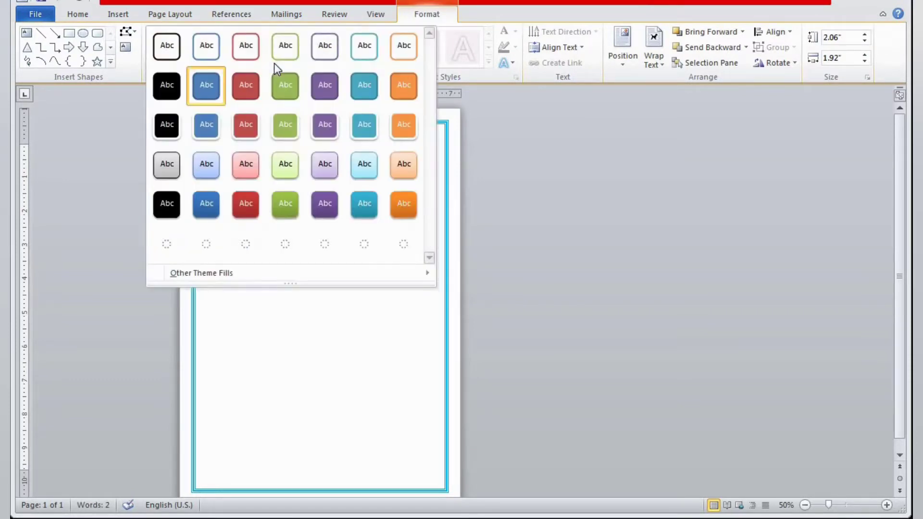
pyautogui.click(165, 56)
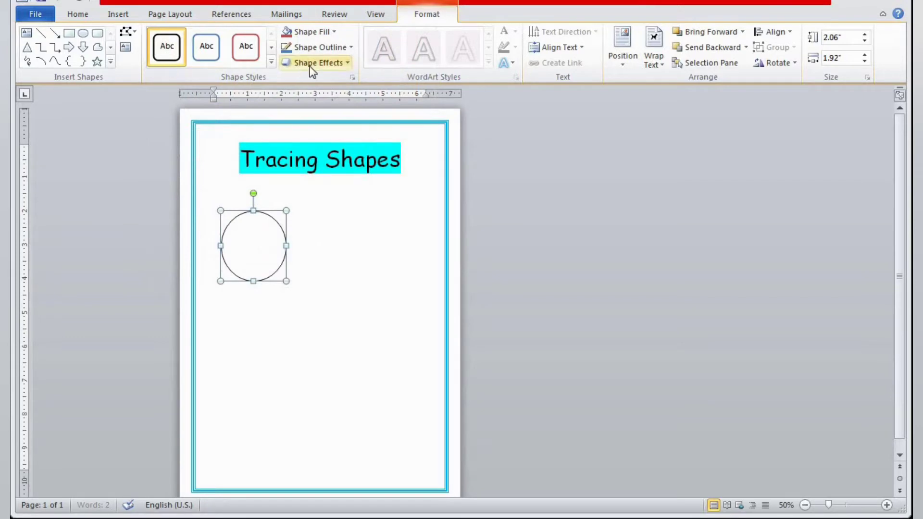
# Give the circle a 4½ pt dashed outline and nudge it up-left
pyautogui.click(349, 49)
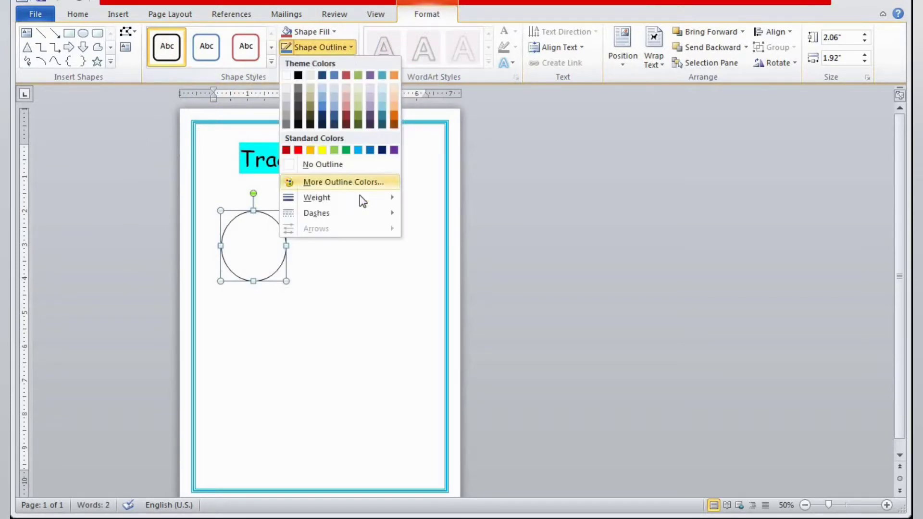
pyautogui.moveTo(375, 196)
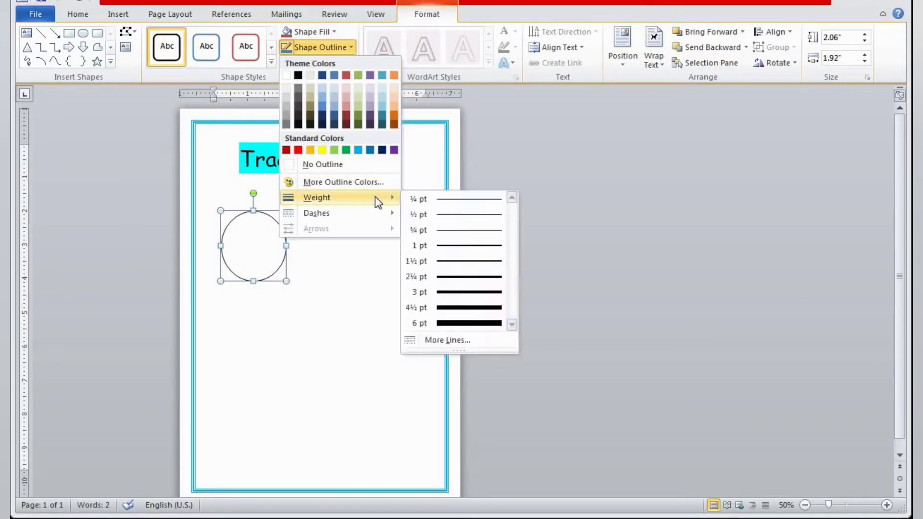
pyautogui.click(475, 310)
pyautogui.click(353, 47)
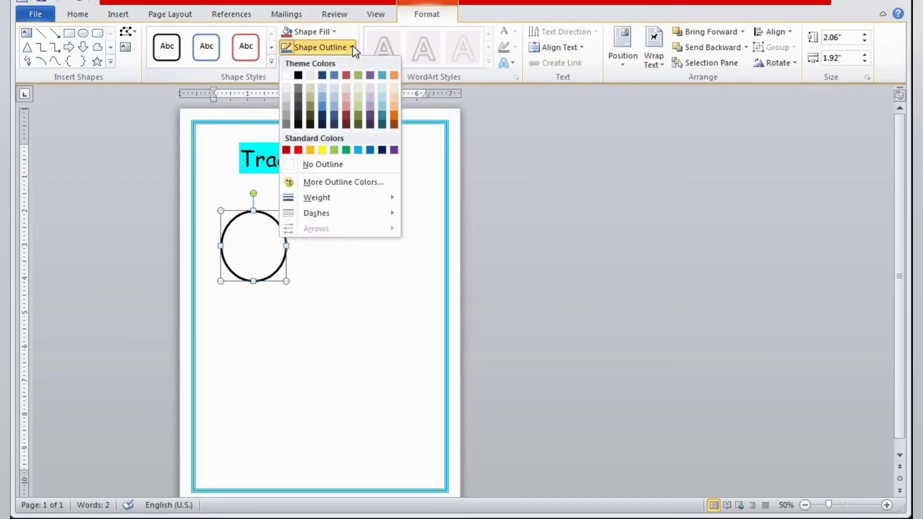
pyautogui.moveTo(374, 219)
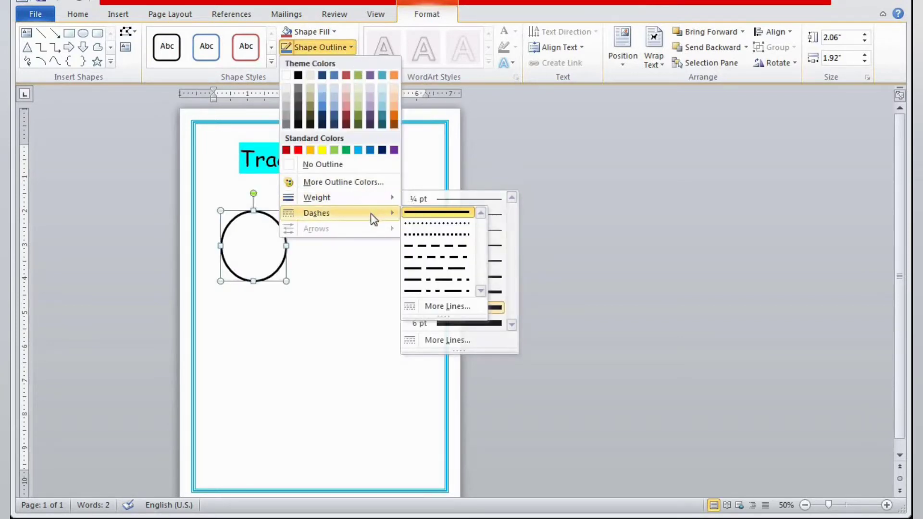
pyautogui.click(416, 246)
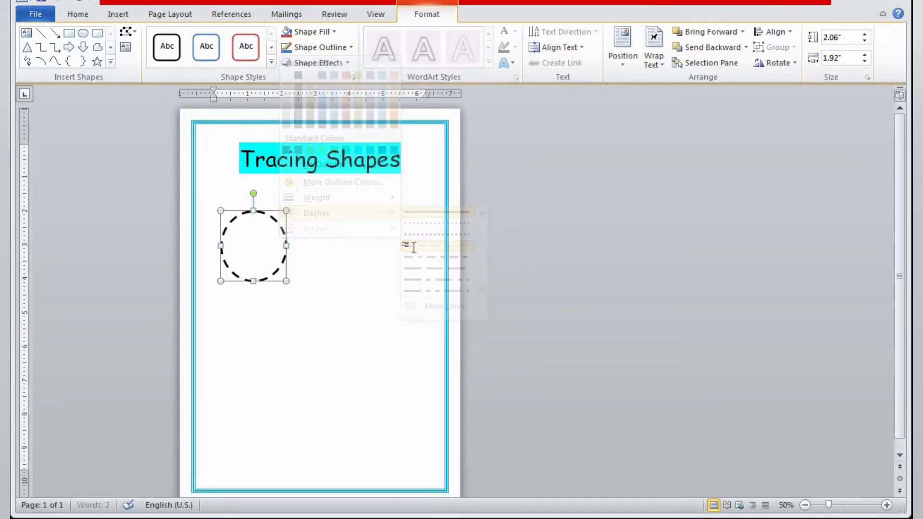
pyautogui.moveTo(243, 205); pyautogui.dragTo(233, 197)
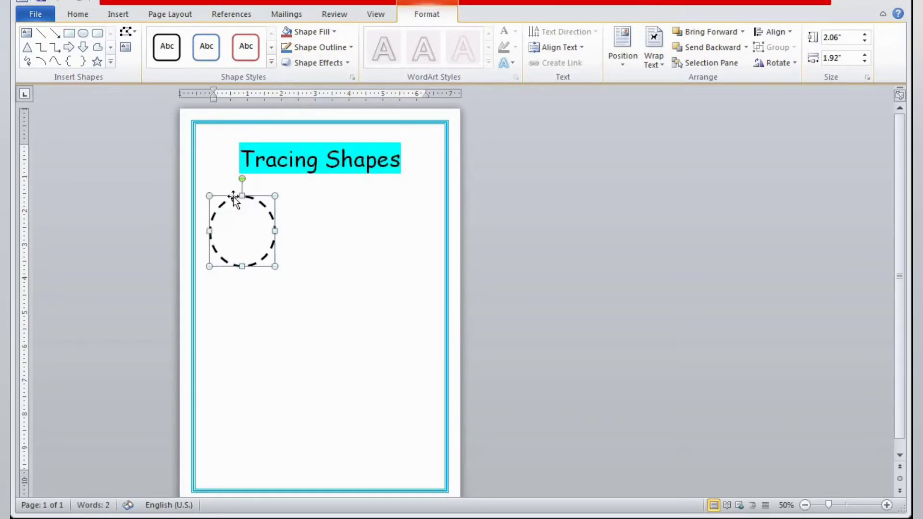
pyautogui.click(346, 242)
# Draw a star right of the circle, level it, and style it unfilled with black outline
pyautogui.click(115, 15)
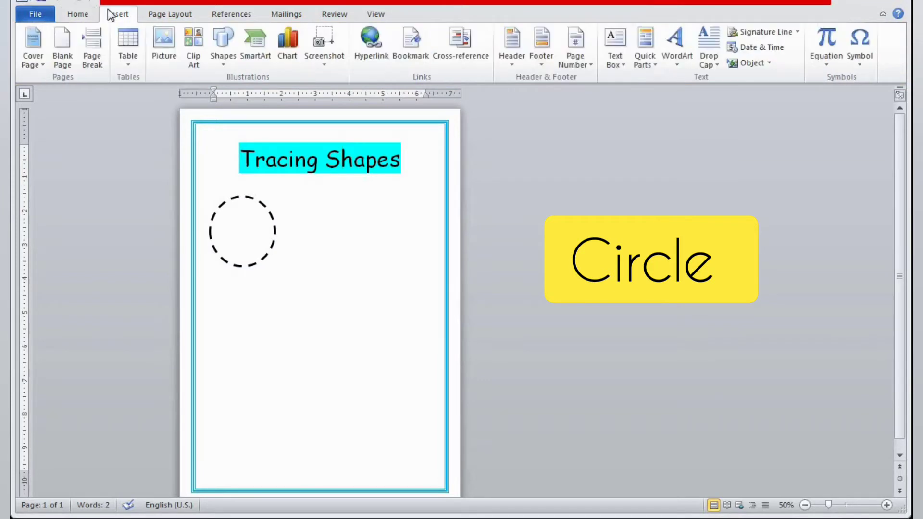
pyautogui.click(214, 61)
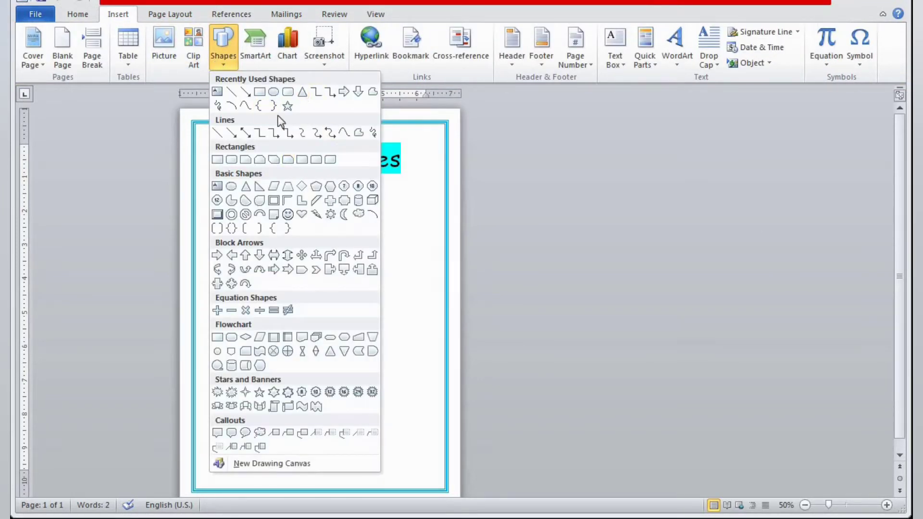
pyautogui.click(288, 107)
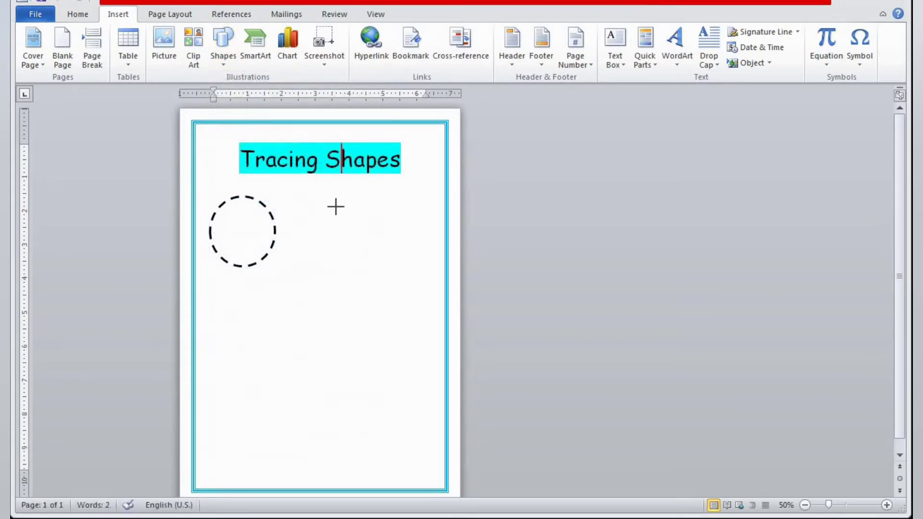
pyautogui.moveTo(335, 206); pyautogui.dragTo(419, 286)
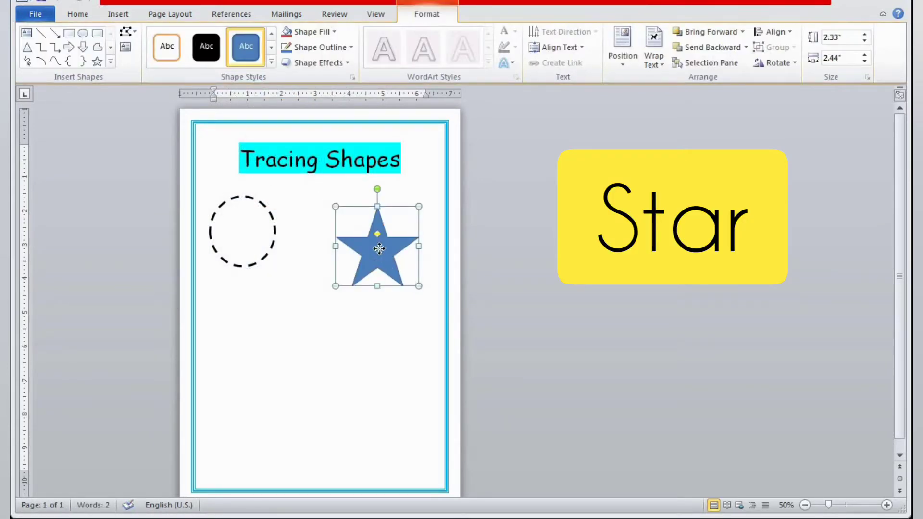
pyautogui.moveTo(378, 255); pyautogui.dragTo(373, 235)
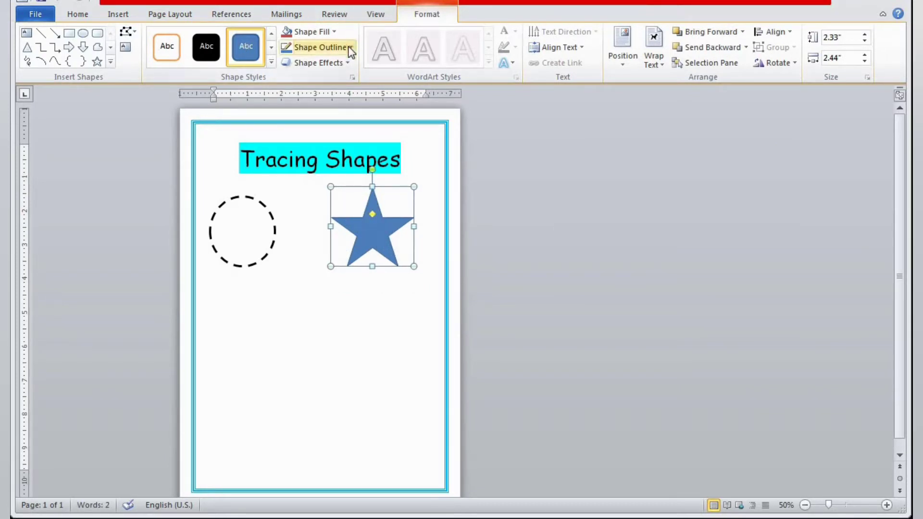
pyautogui.click(270, 63)
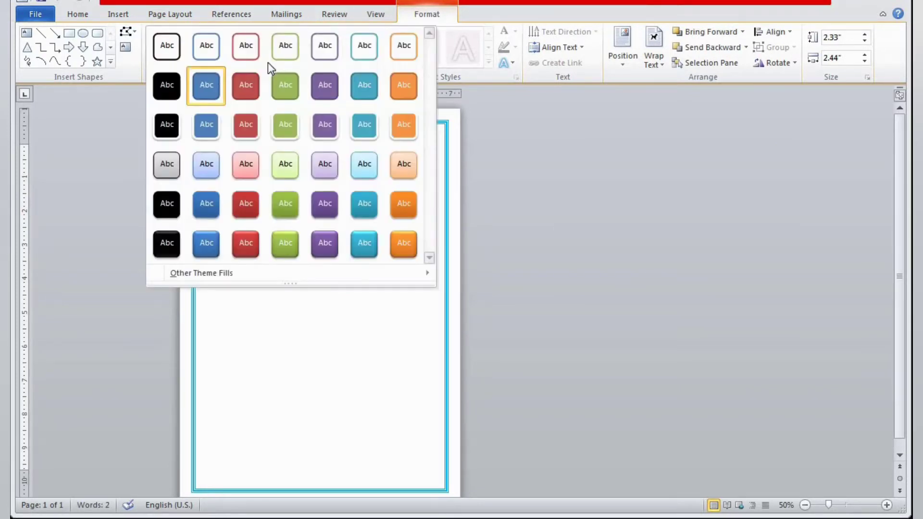
pyautogui.click(179, 56)
# Set the star's outline to 3 pt weight with a Long Dash style
pyautogui.click(352, 48)
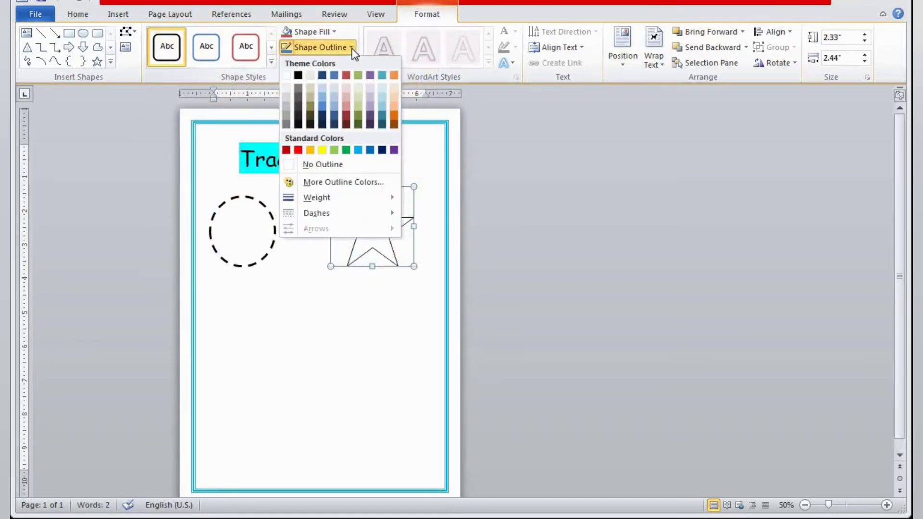
pyautogui.moveTo(377, 207)
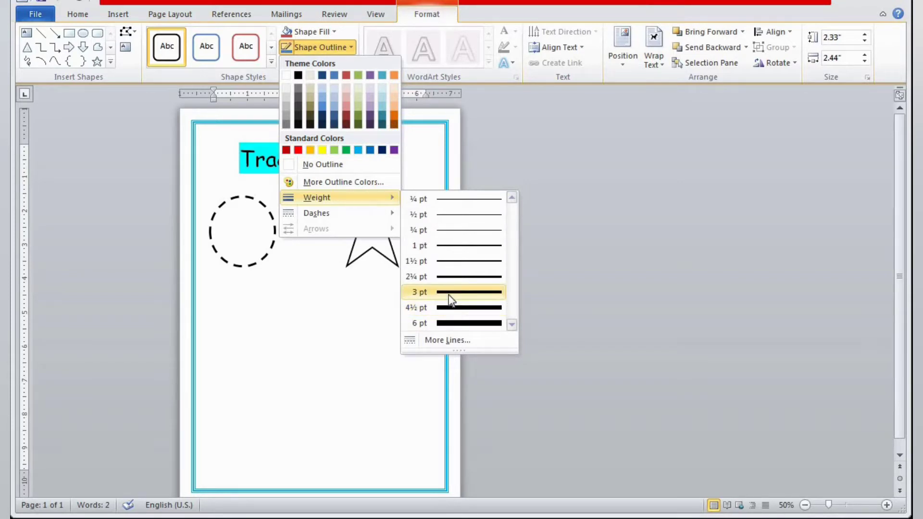
pyautogui.click(449, 294)
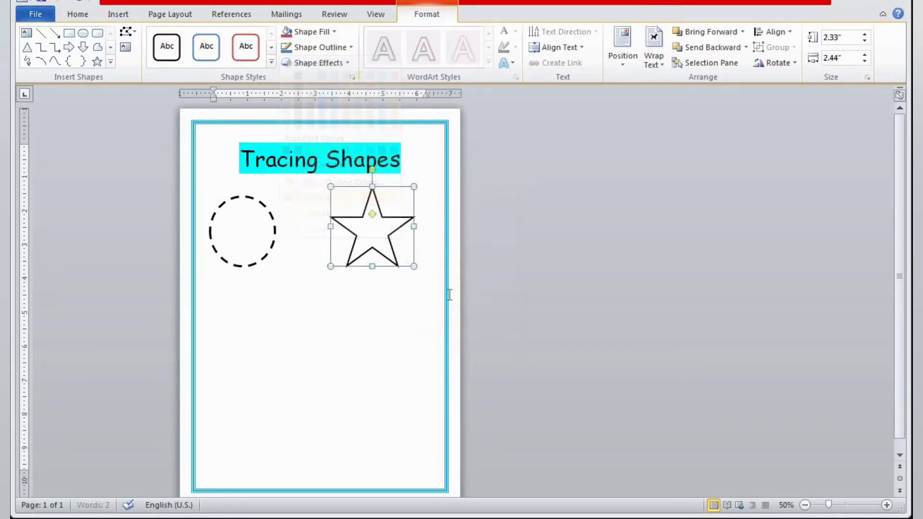
pyautogui.click(349, 50)
pyautogui.moveTo(368, 214)
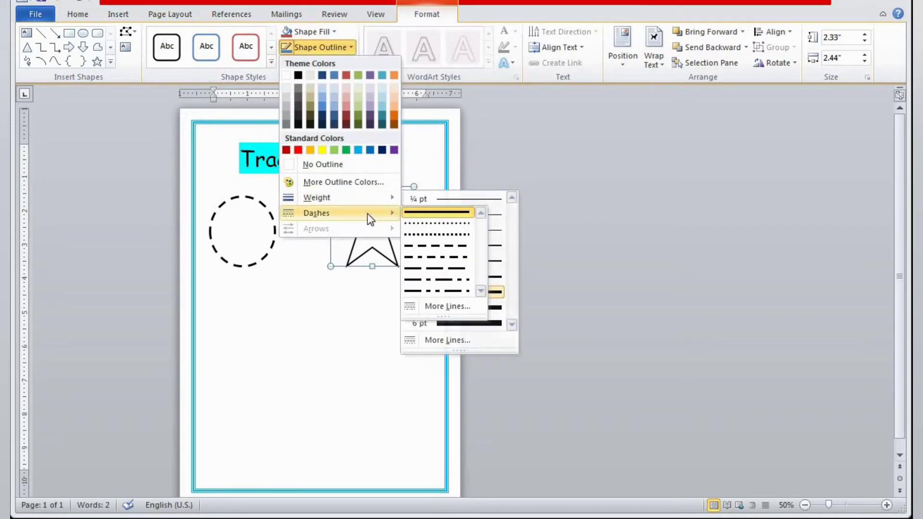
pyautogui.click(443, 268)
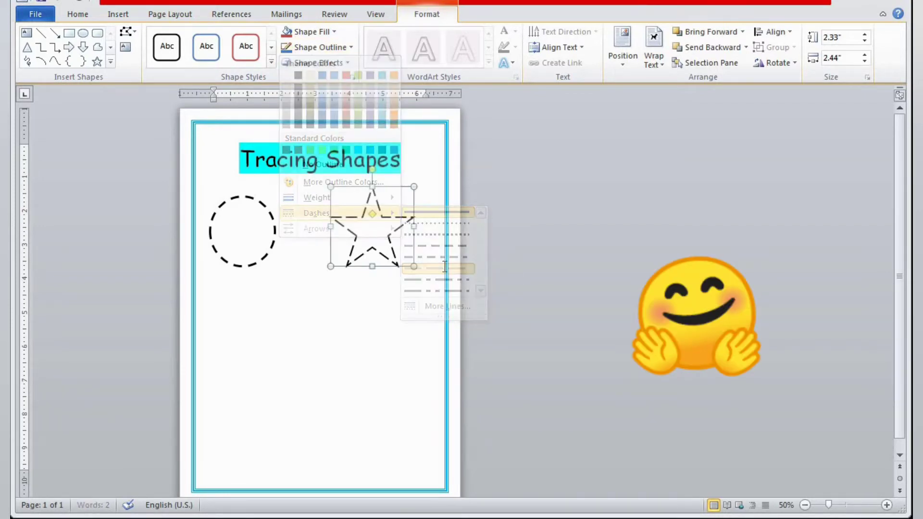
pyautogui.click(326, 317)
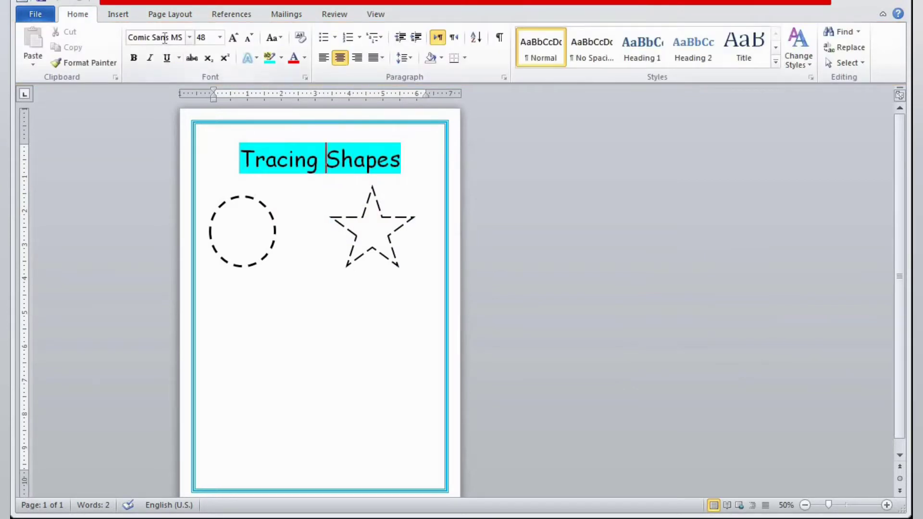
# Draw a heart below the circle and star, styled unfilled with a black outline
pyautogui.click(123, 16)
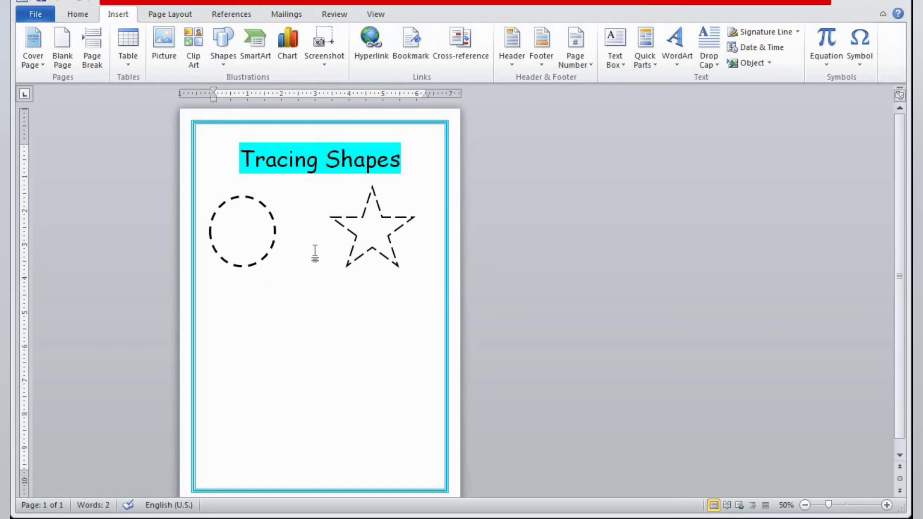
pyautogui.click(224, 50)
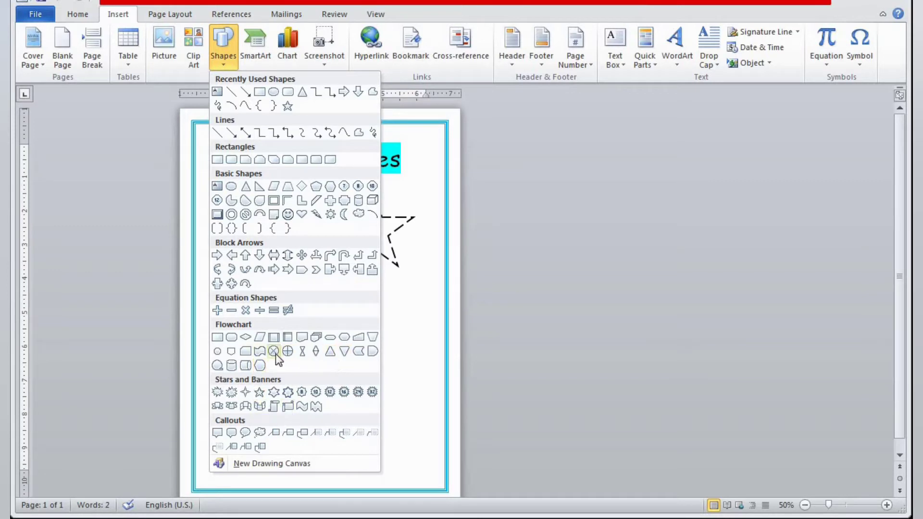
pyautogui.click(301, 215)
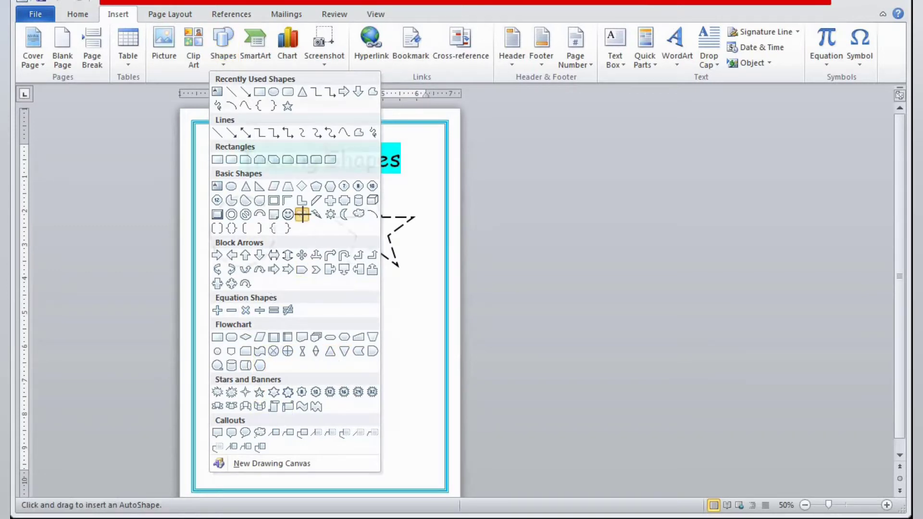
pyautogui.moveTo(291, 285); pyautogui.dragTo(361, 368)
pyautogui.moveTo(321, 333); pyautogui.dragTo(304, 329)
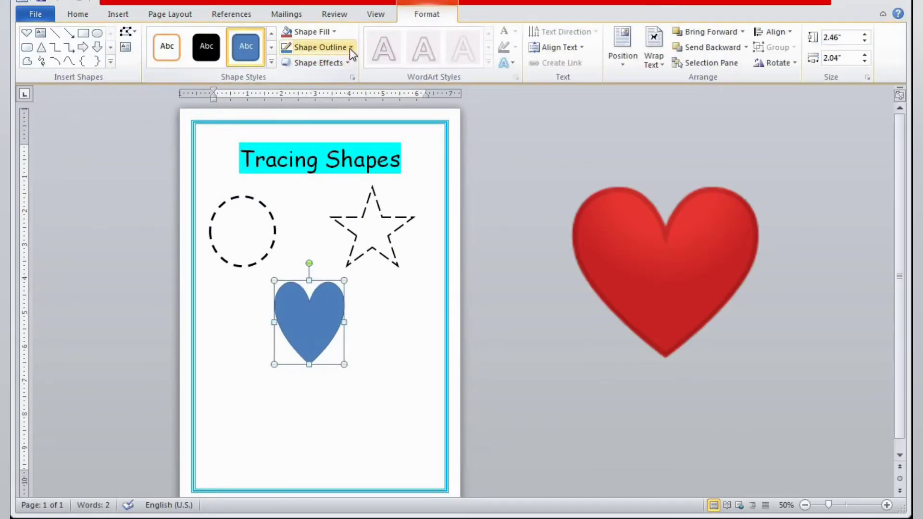
pyautogui.click(271, 62)
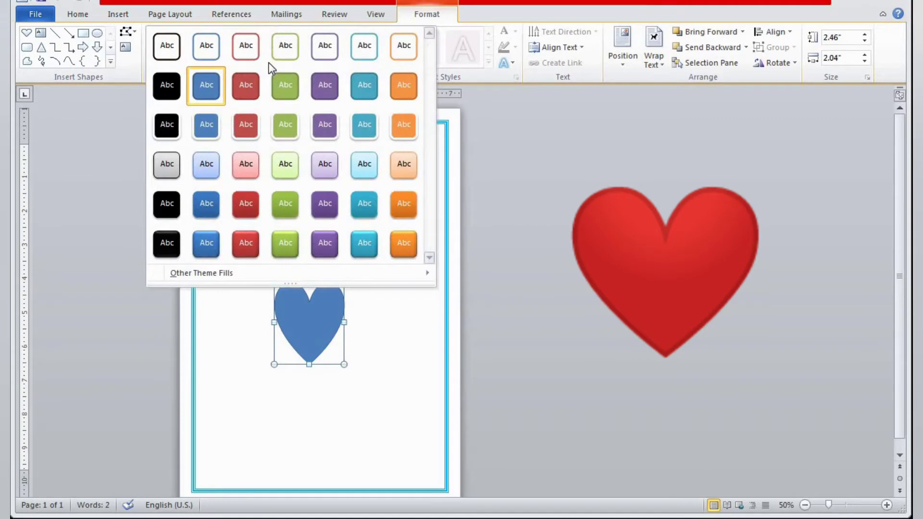
pyautogui.click(176, 51)
# Set the heart's outline to 3 pt weight with a Long Dash style
pyautogui.click(348, 47)
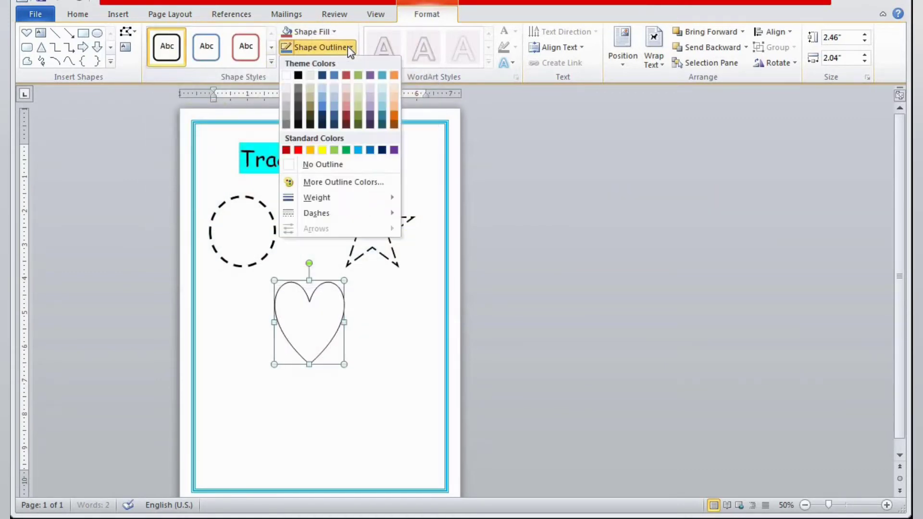
pyautogui.moveTo(387, 204)
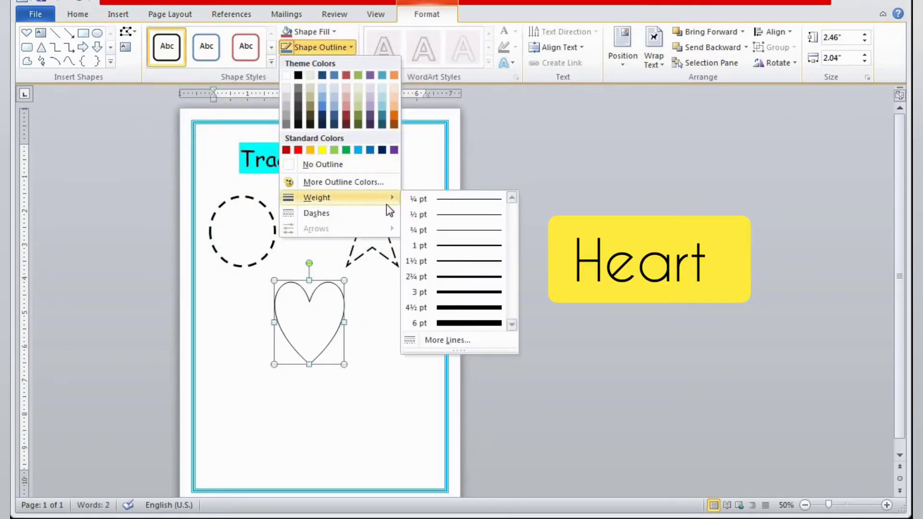
pyautogui.click(455, 292)
pyautogui.click(341, 53)
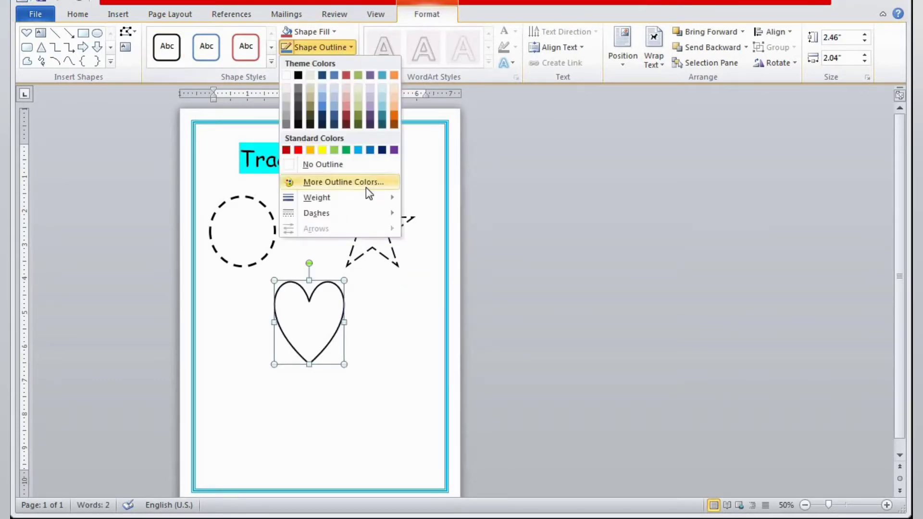
pyautogui.moveTo(367, 213)
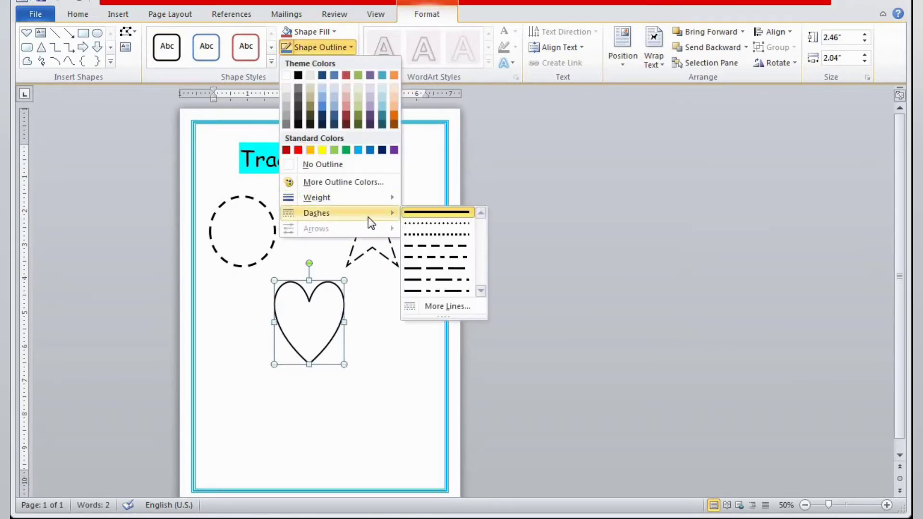
pyautogui.click(442, 271)
pyautogui.click(381, 372)
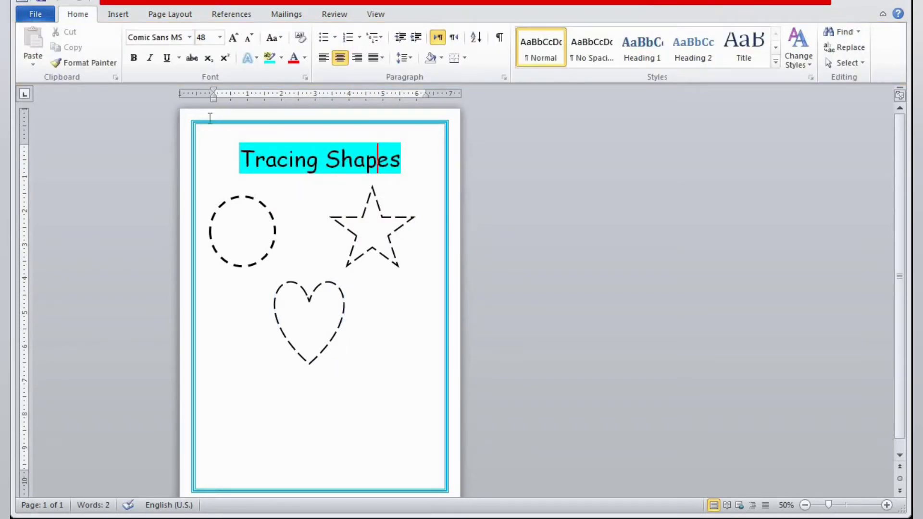
# Draw a triangle at the lower left, styled white with a black outline
pyautogui.click(128, 15)
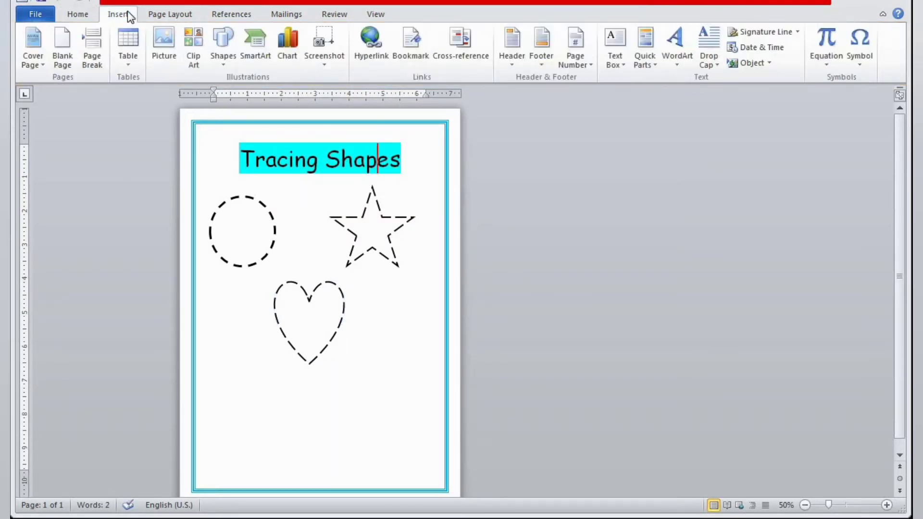
pyautogui.click(224, 65)
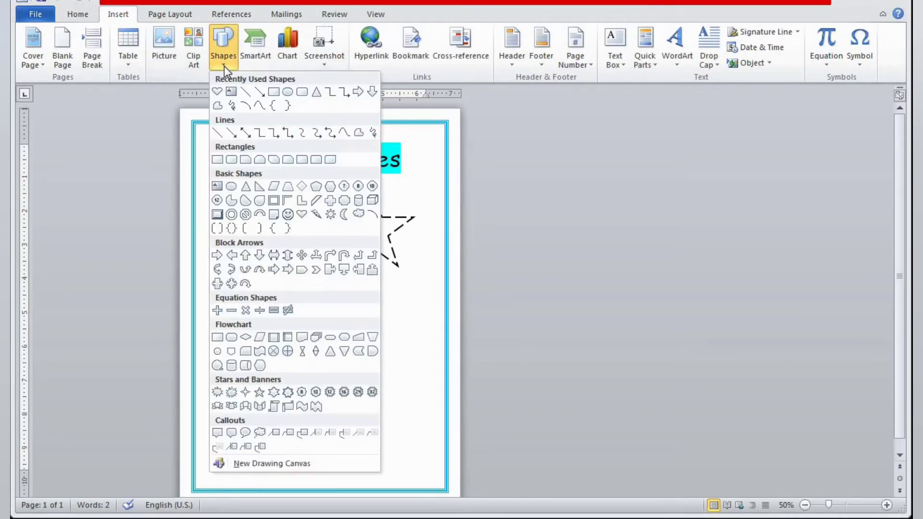
pyautogui.click(245, 187)
pyautogui.moveTo(225, 377); pyautogui.dragTo(288, 463)
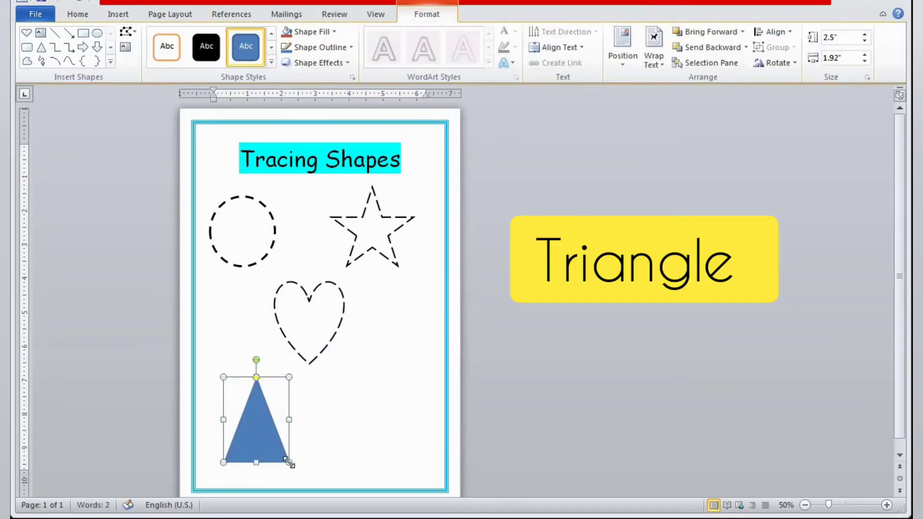
pyautogui.moveTo(245, 439); pyautogui.dragTo(238, 434)
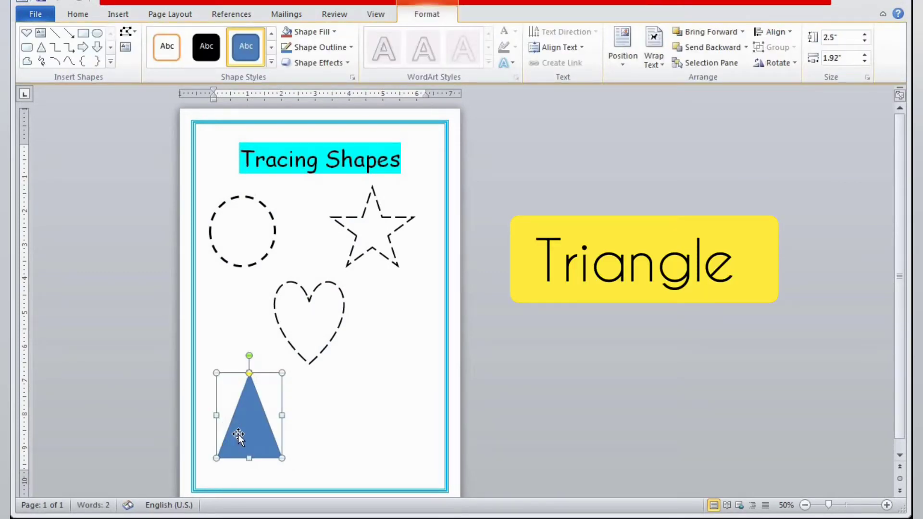
pyautogui.click(272, 63)
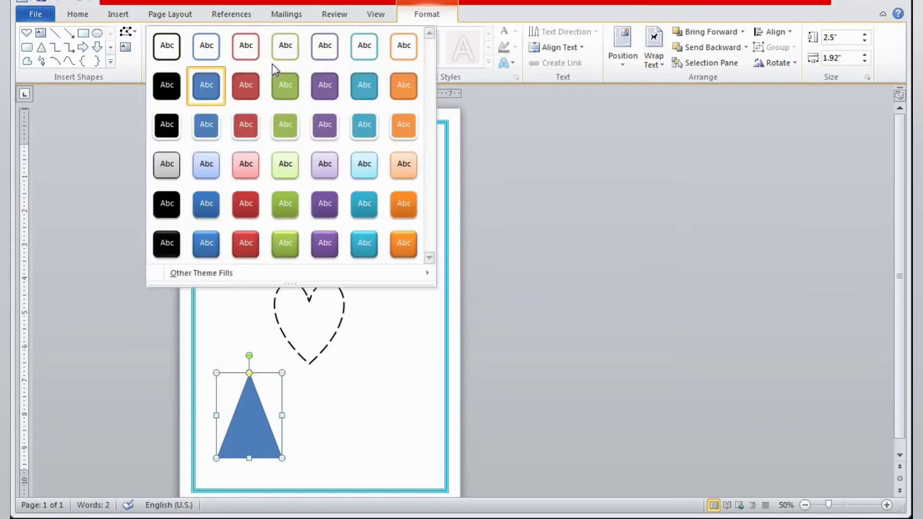
pyautogui.click(167, 46)
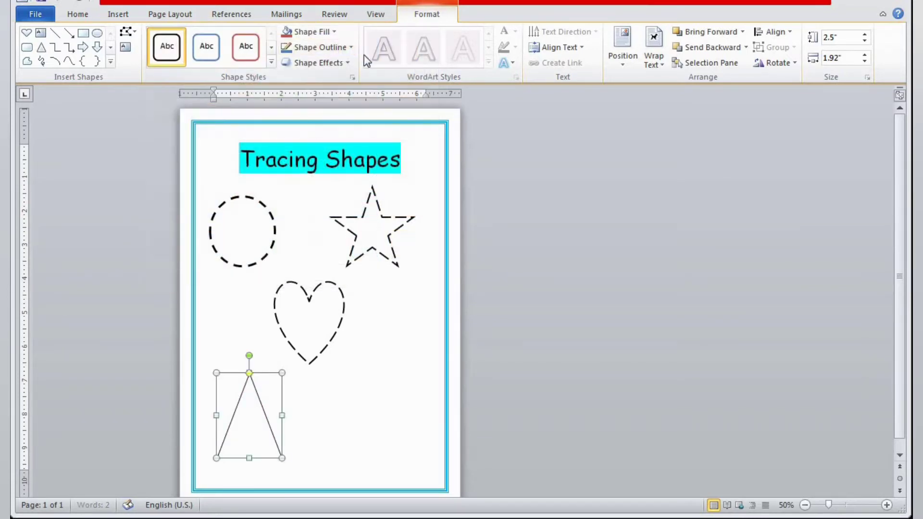
# Set the triangle's outline to 3 pt weight with a Long Dash style
pyautogui.click(347, 48)
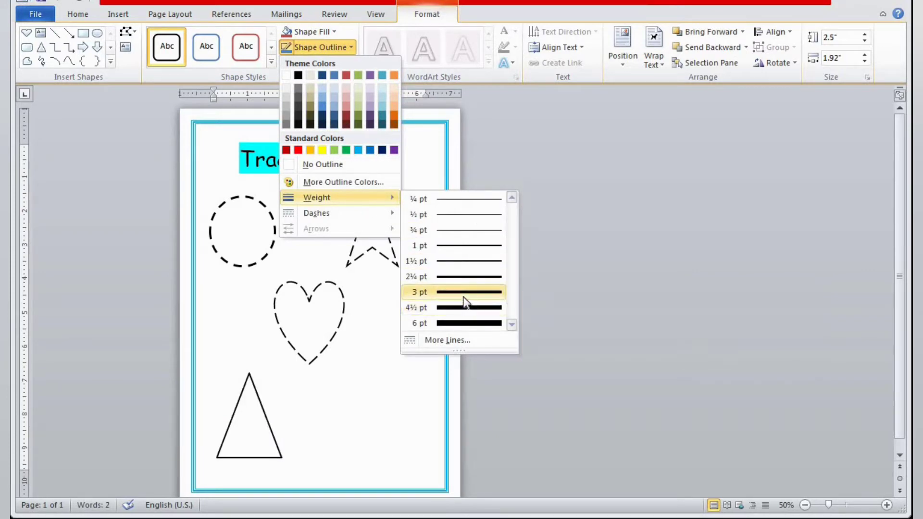
pyautogui.click(463, 297)
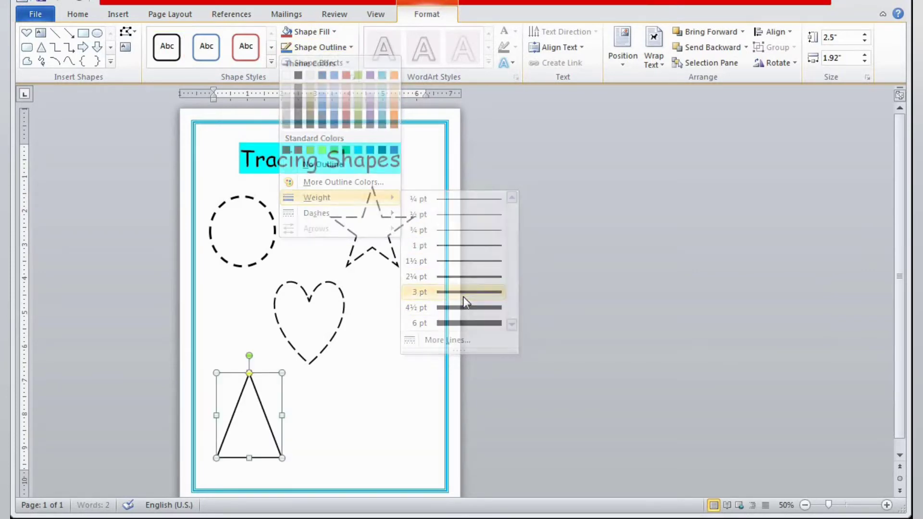
pyautogui.click(350, 47)
pyautogui.moveTo(384, 196)
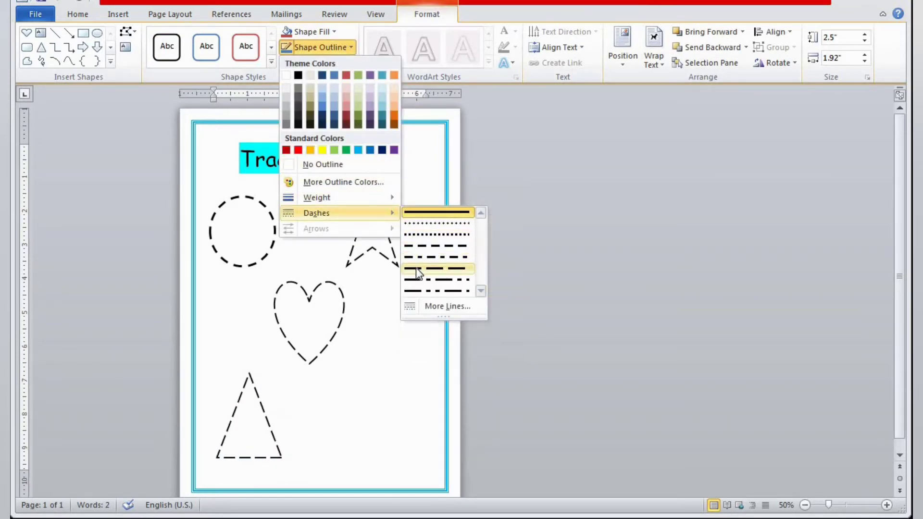
pyautogui.click(417, 272)
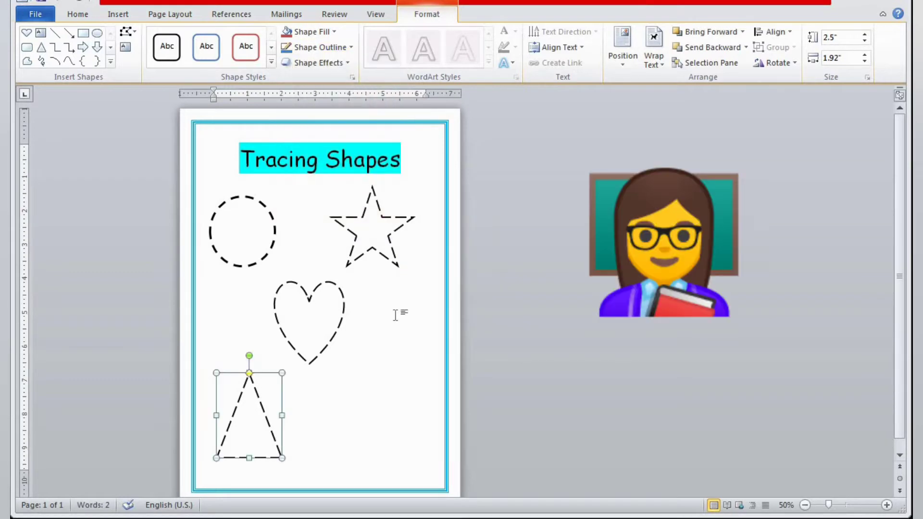
pyautogui.click(391, 382)
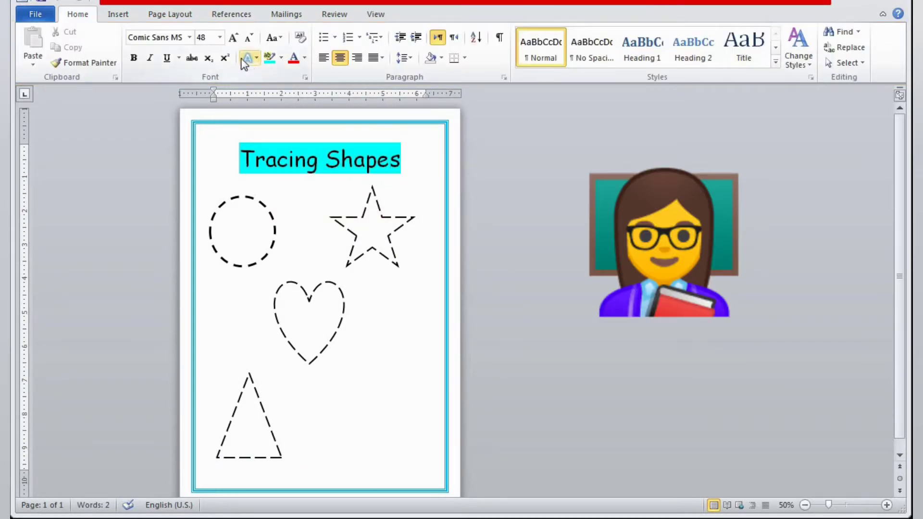
pyautogui.click(128, 17)
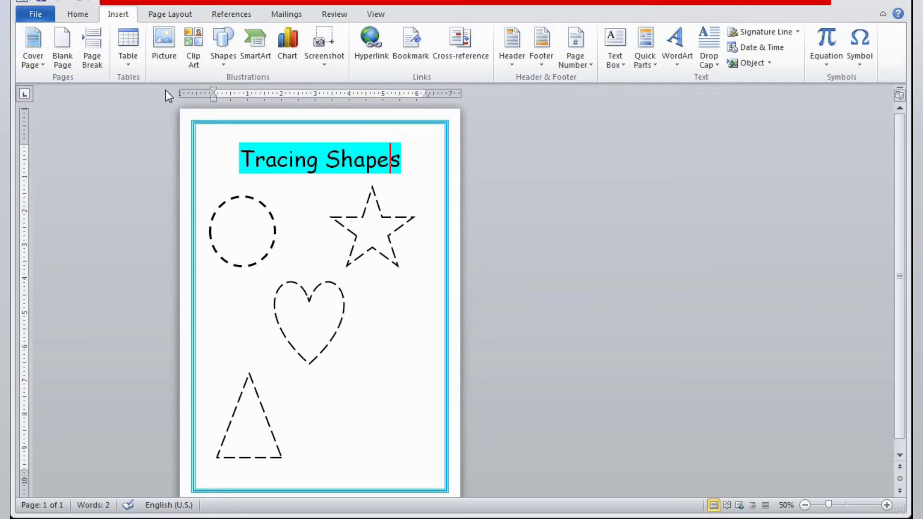
# Open the Shapes gallery from the Insert tab
pyautogui.click(217, 61)
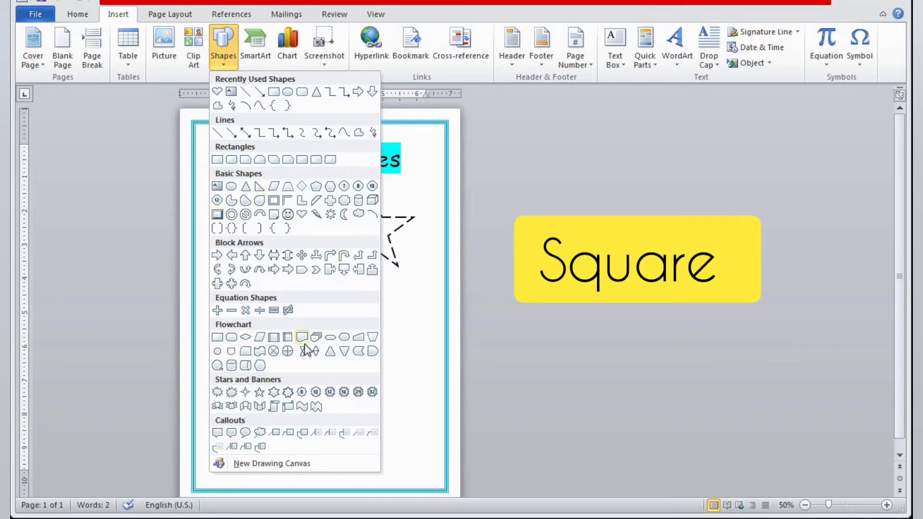
# Draw a square at the lower right beside the triangle and give it the white, black-outline style
pyautogui.click(218, 337)
pyautogui.moveTo(323, 401); pyautogui.dragTo(396, 469)
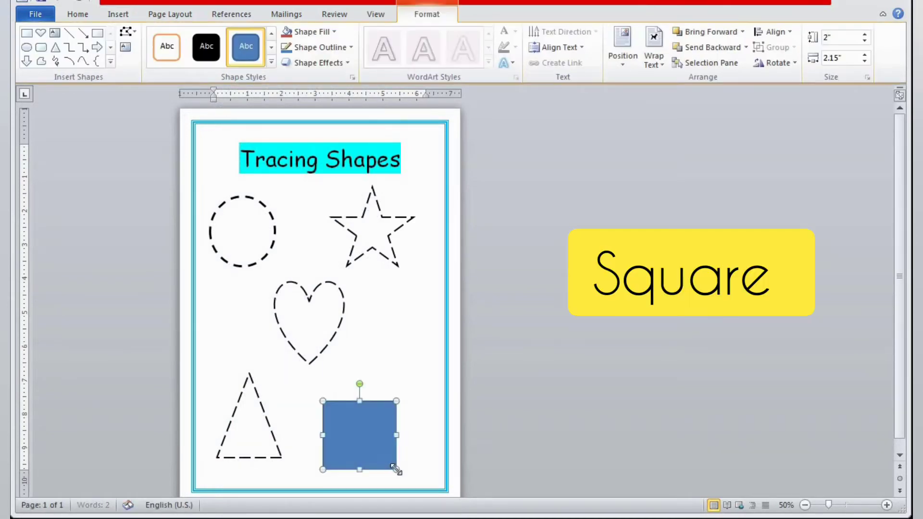
pyautogui.moveTo(354, 445); pyautogui.dragTo(376, 391)
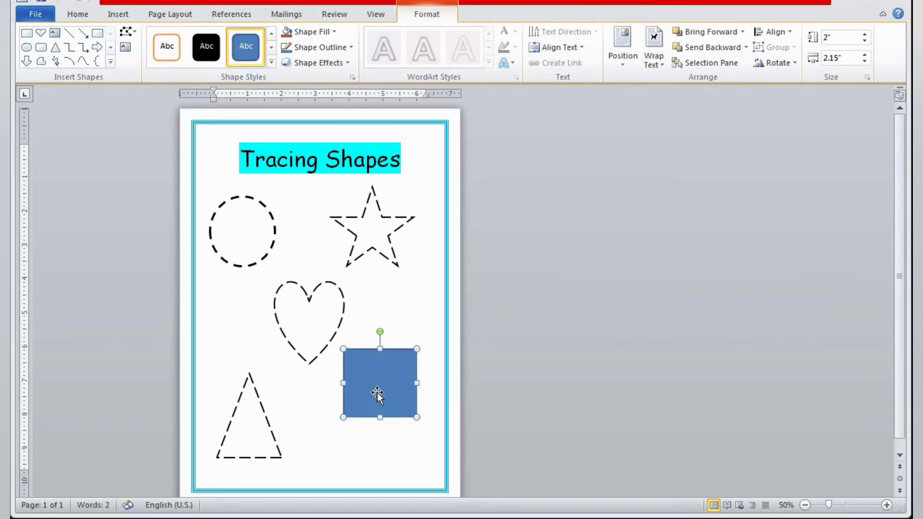
pyautogui.click(271, 63)
pyautogui.click(177, 53)
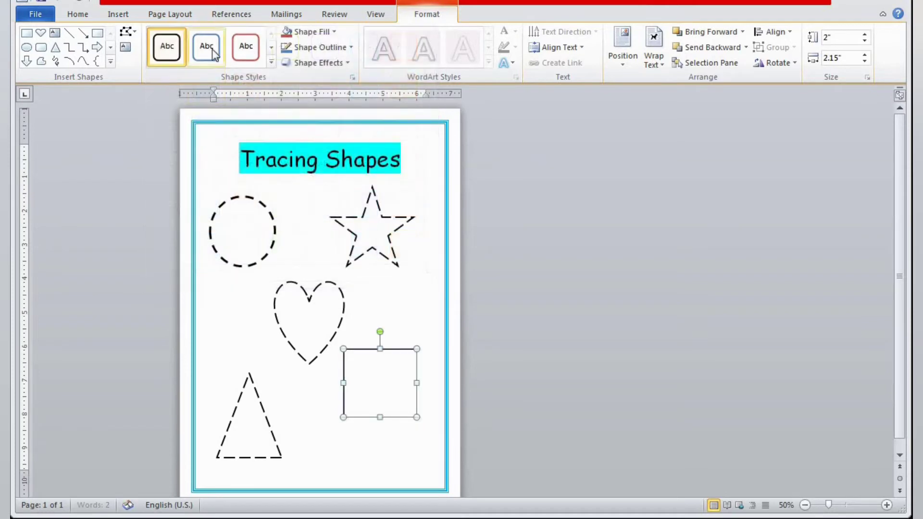
# Give the square a 3 pt long-dashed outline and shift it slightly right
pyautogui.click(346, 47)
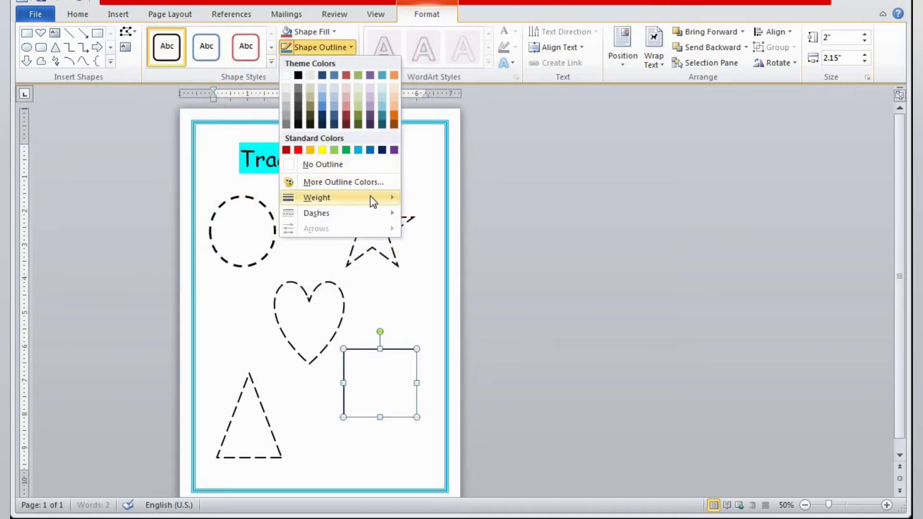
pyautogui.moveTo(370, 198)
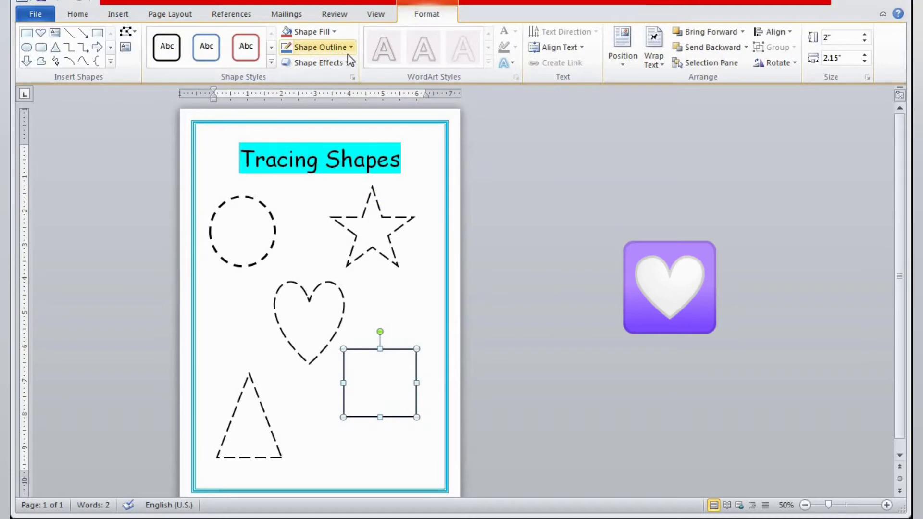
pyautogui.click(351, 48)
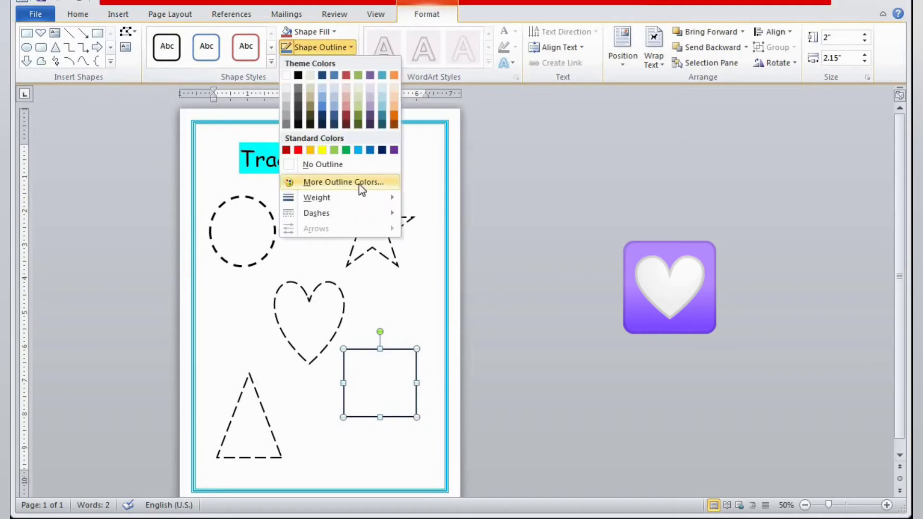
pyautogui.moveTo(365, 217)
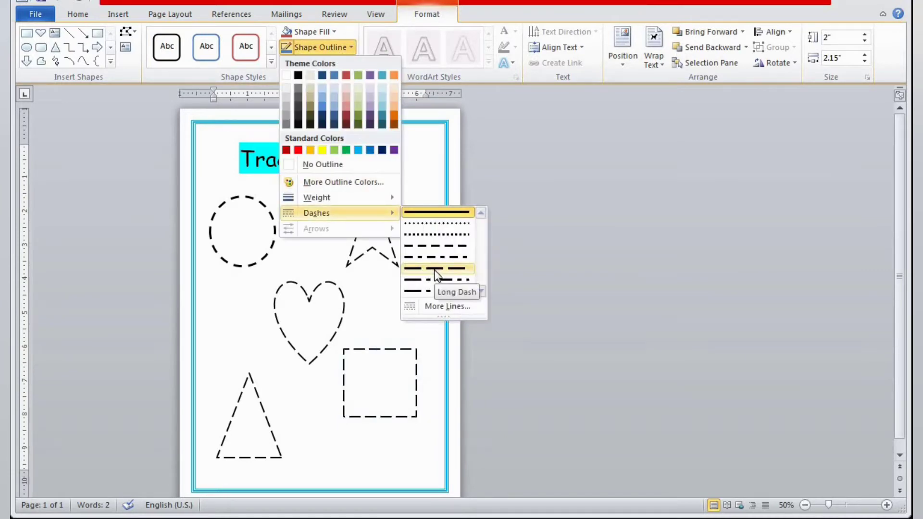
pyautogui.click(434, 269)
pyautogui.moveTo(386, 381); pyautogui.dragTo(402, 375)
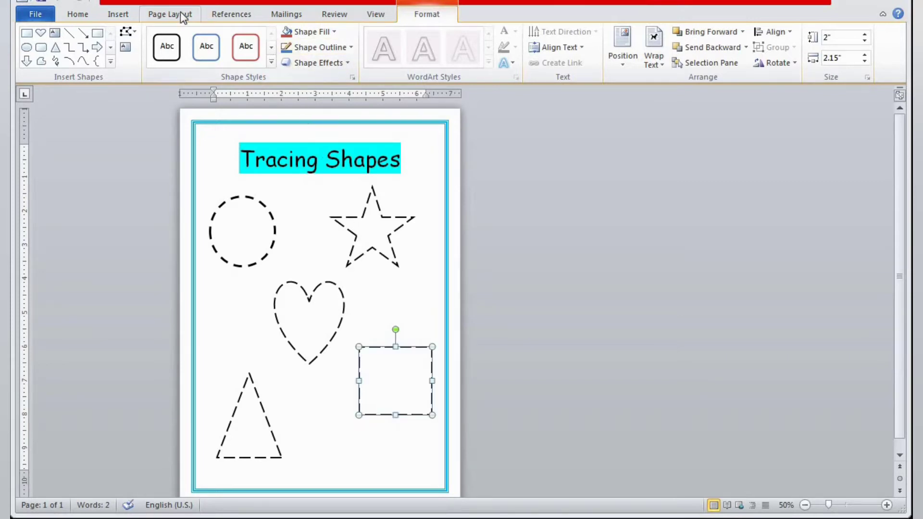
pyautogui.click(323, 358)
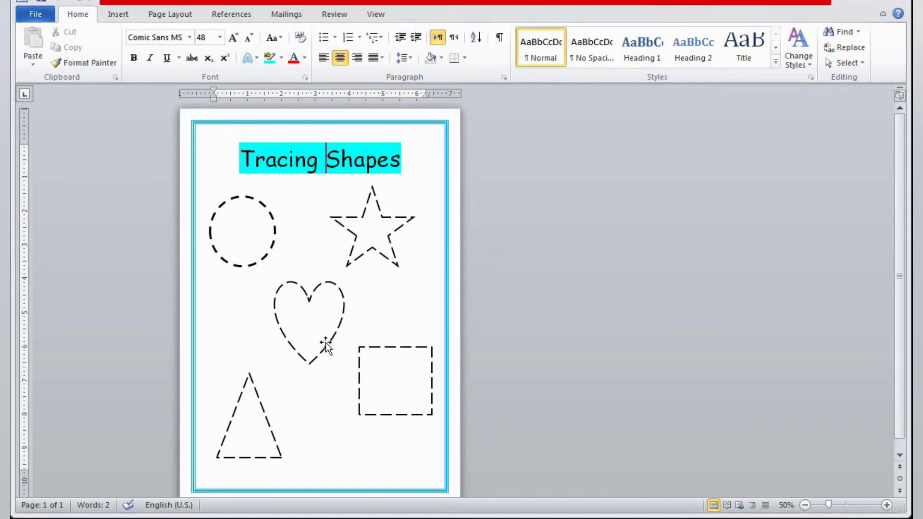
# Draw a rectangle at the bottom centre of the page with the white, black-outline style
pyautogui.click(118, 14)
pyautogui.click(218, 67)
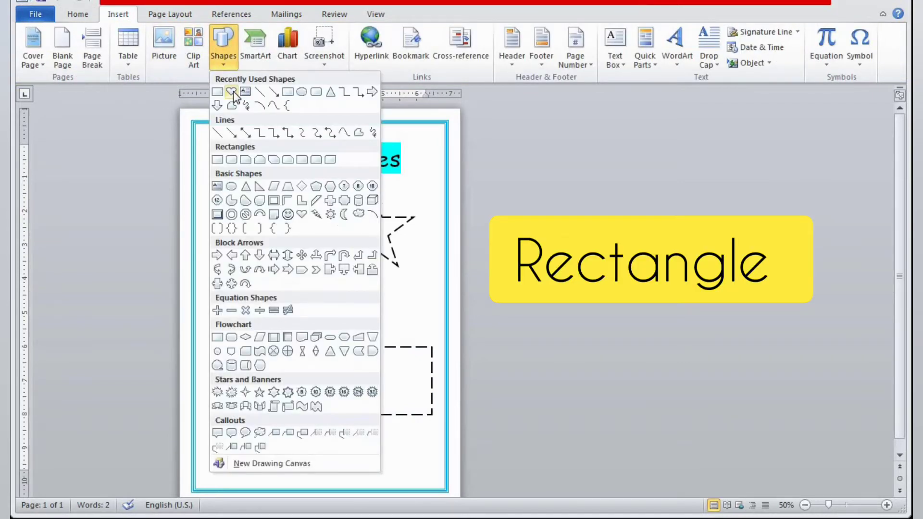
pyautogui.click(217, 91)
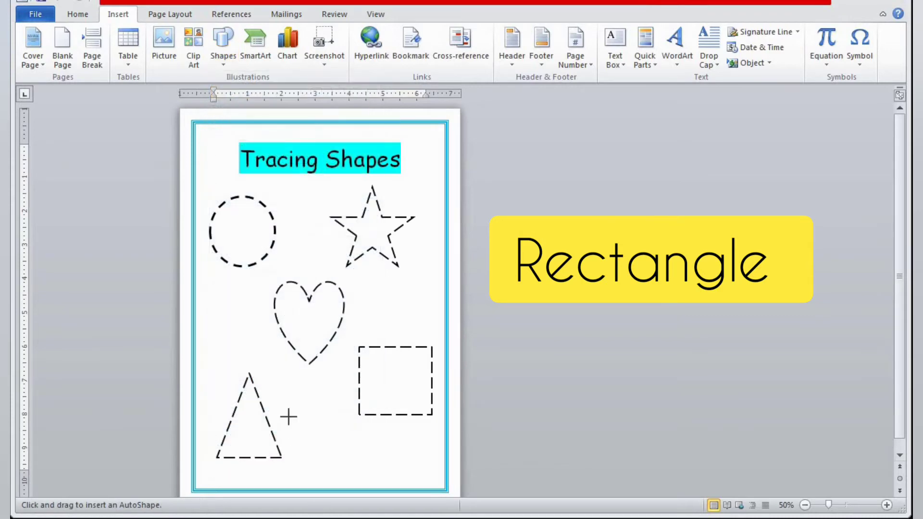
pyautogui.moveTo(303, 431); pyautogui.dragTo(405, 474)
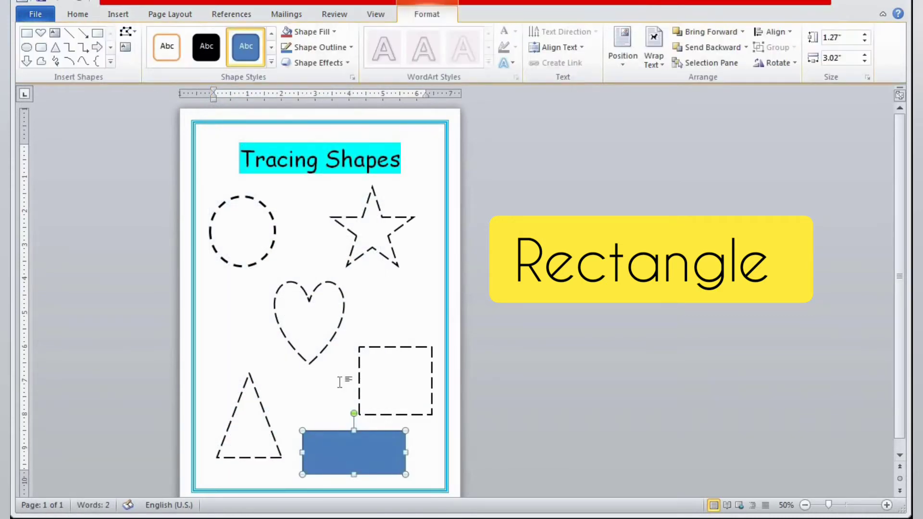
pyautogui.click(272, 62)
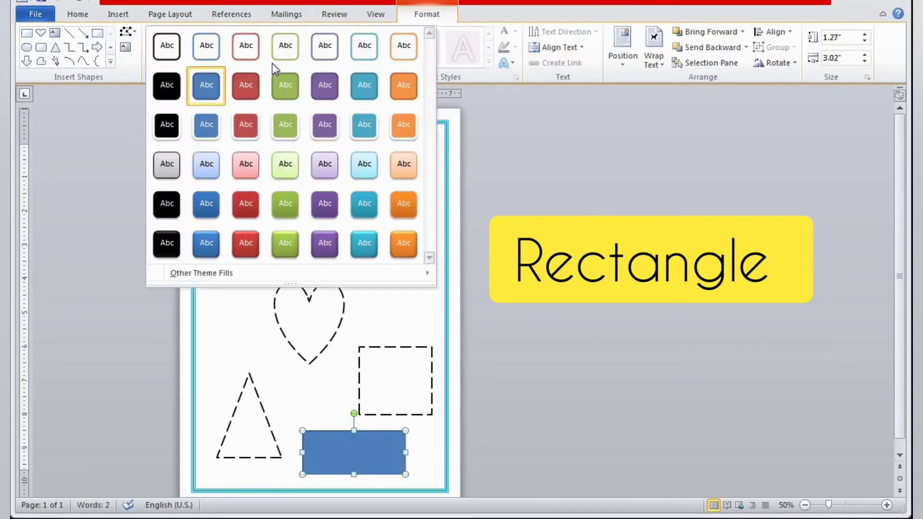
pyautogui.click(170, 39)
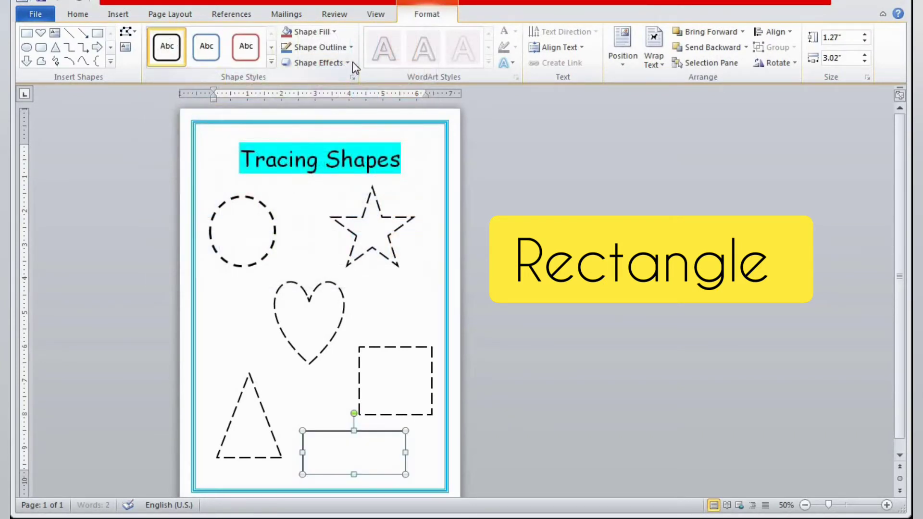
# Thicken the rectangle's outline to 3 pt and bring up its dash styles
pyautogui.click(350, 48)
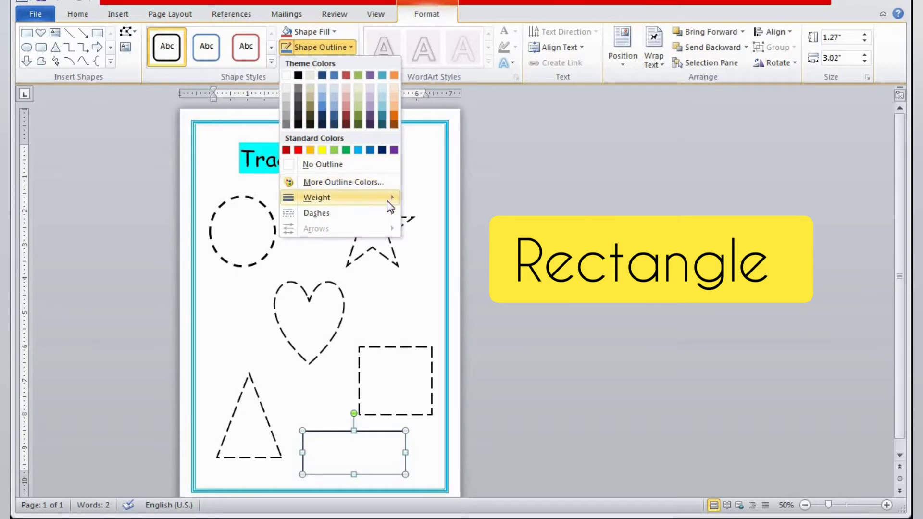
pyautogui.moveTo(388, 200)
pyautogui.click(452, 292)
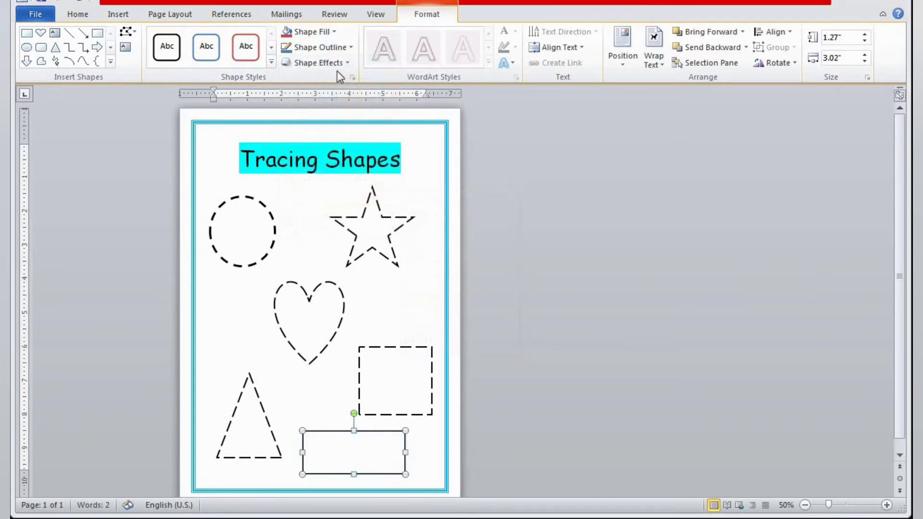
pyautogui.click(346, 48)
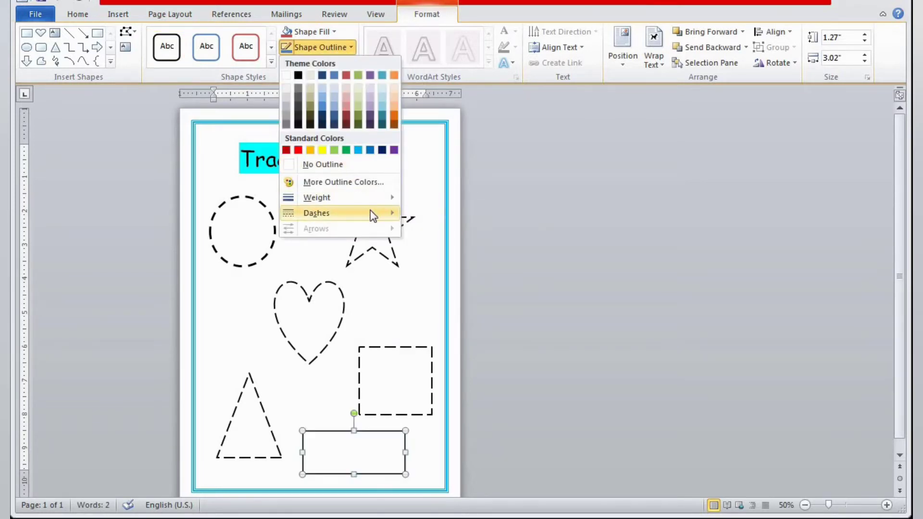
pyautogui.moveTo(370, 212)
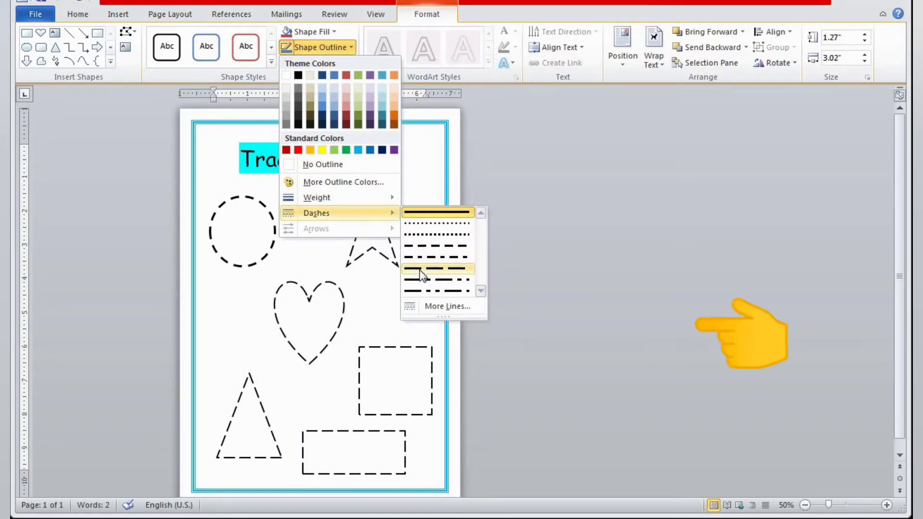
# Apply a Long Dash outline to the rectangle and nudge the triangle, rectangle, square and heart into place
pyautogui.click(419, 268)
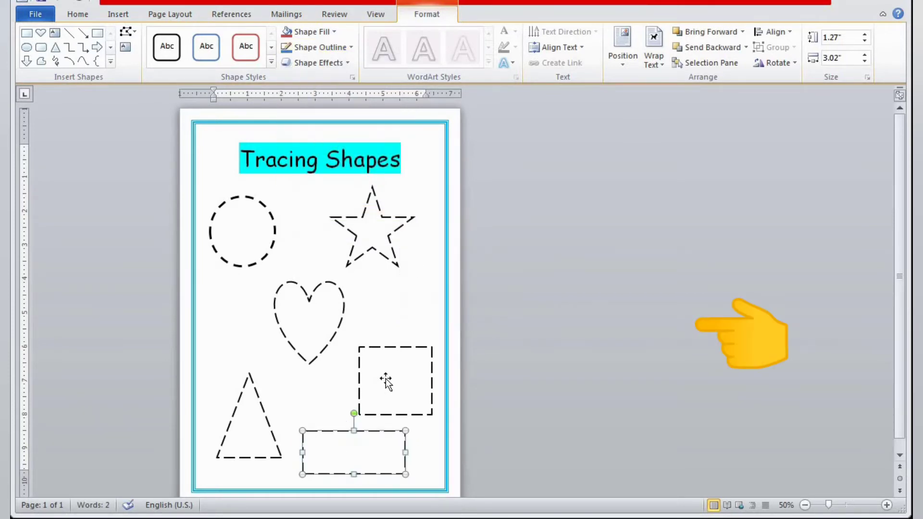
pyautogui.moveTo(247, 418); pyautogui.dragTo(240, 403)
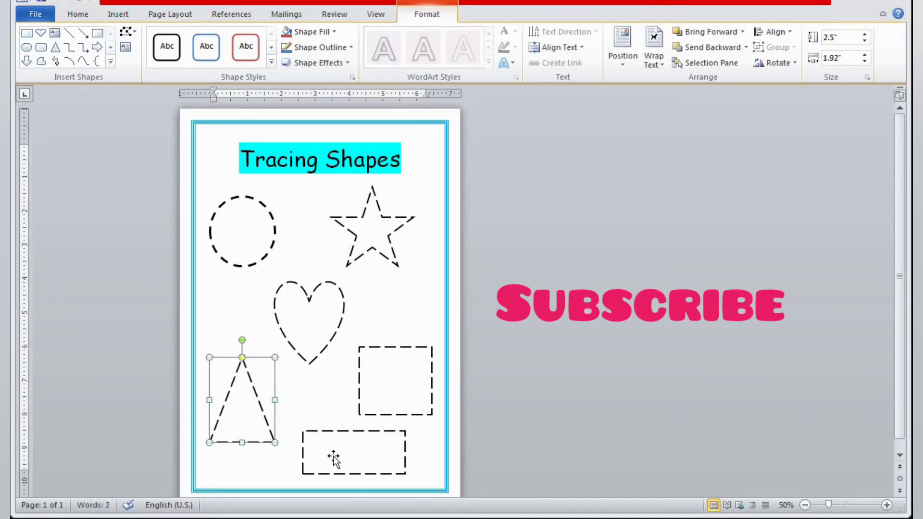
pyautogui.moveTo(333, 457); pyautogui.dragTo(329, 464)
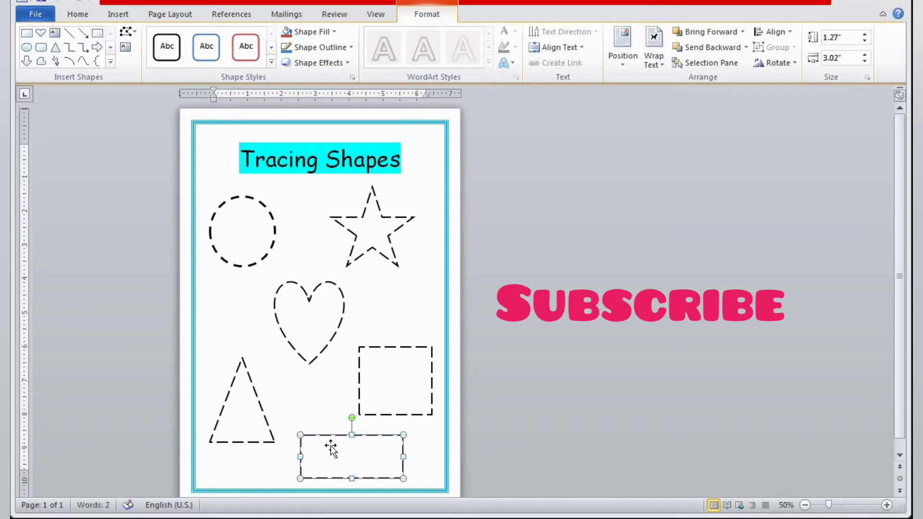
pyautogui.moveTo(391, 376); pyautogui.dragTo(395, 372)
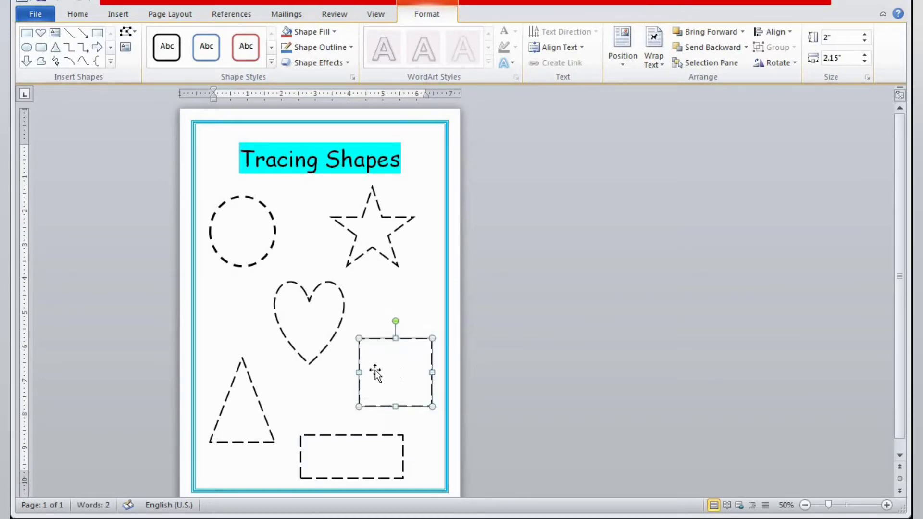
pyautogui.moveTo(301, 325); pyautogui.dragTo(298, 330)
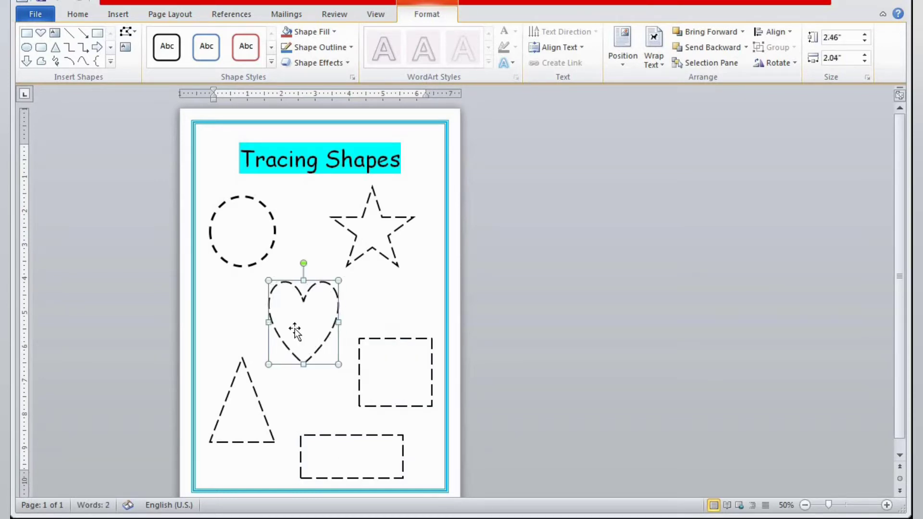
pyautogui.click(387, 315)
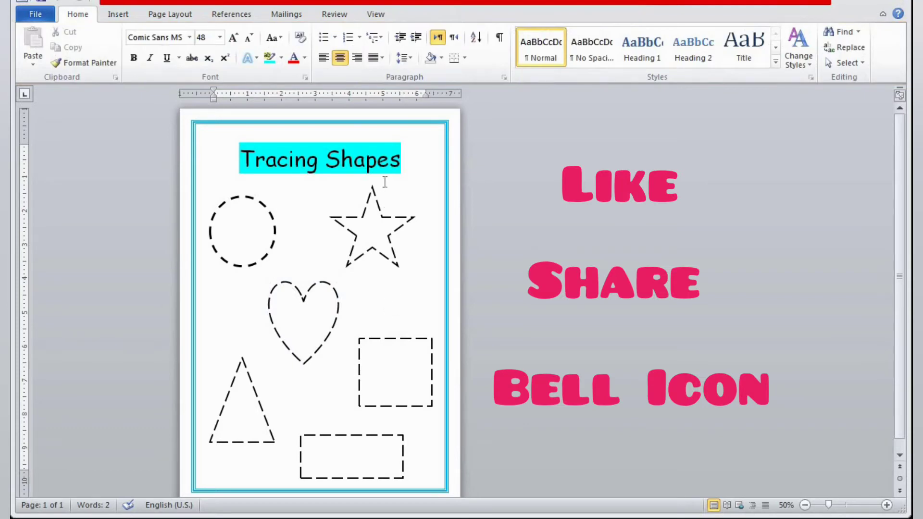
pyautogui.click(444, 166)
pyautogui.moveTo(255, 149)
pyautogui.mouseDown()
pyautogui.moveTo(288, 164)
pyautogui.moveTo(380, 169)
pyautogui.moveTo(377, 139)
pyautogui.moveTo(409, 139)
pyautogui.moveTo(375, 142)
pyautogui.mouseUp()
pyautogui.click(416, 241)
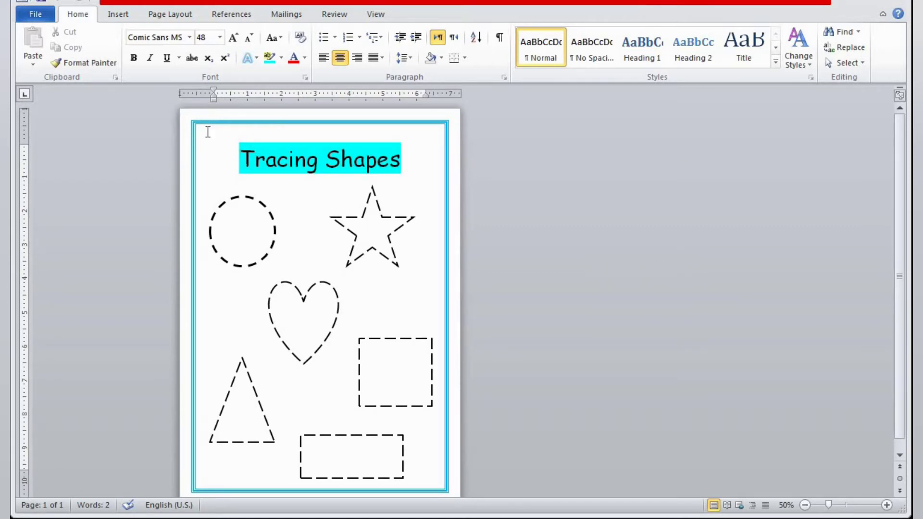
# Remove the cyan highlight from the Tracing Shapes title by setting No Color
pyautogui.click(232, 140)
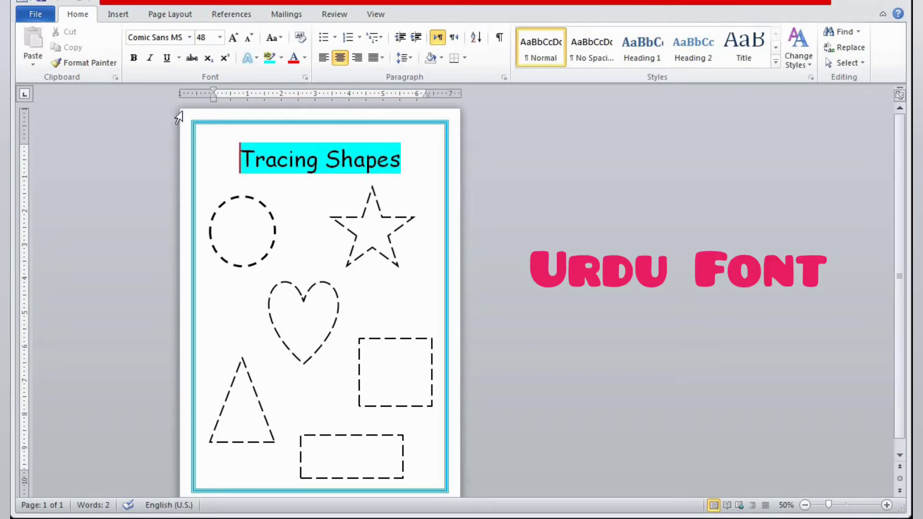
pyautogui.hotkey('ctrl', 'a')
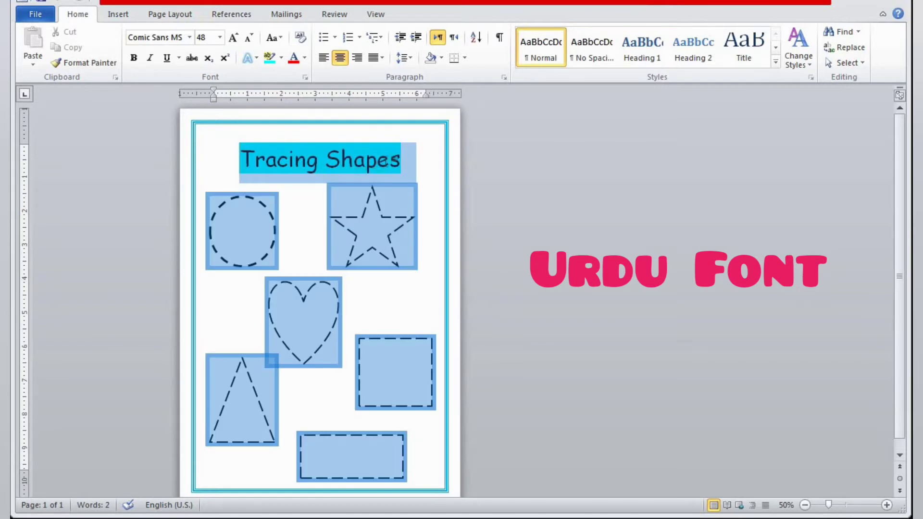
pyautogui.keyDown('shift'); pyautogui.click(397, 144); pyautogui.keyUp('shift')
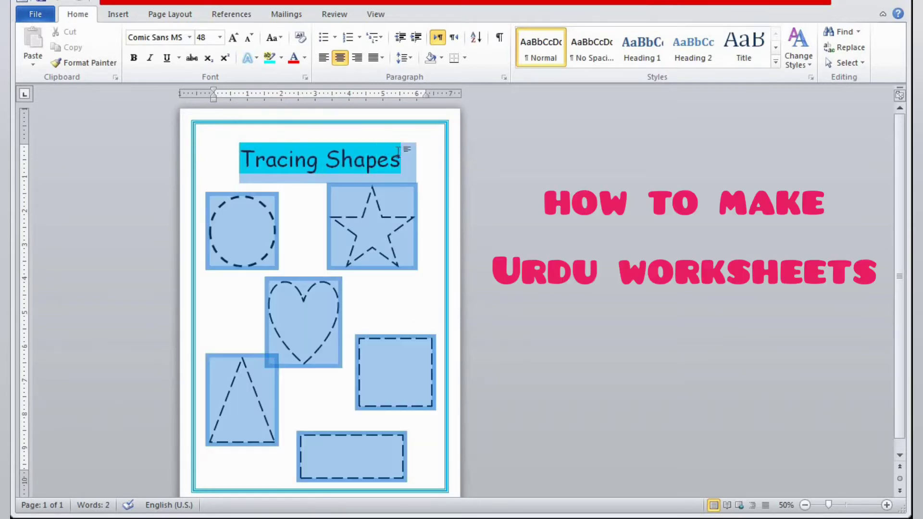
pyautogui.click(281, 58)
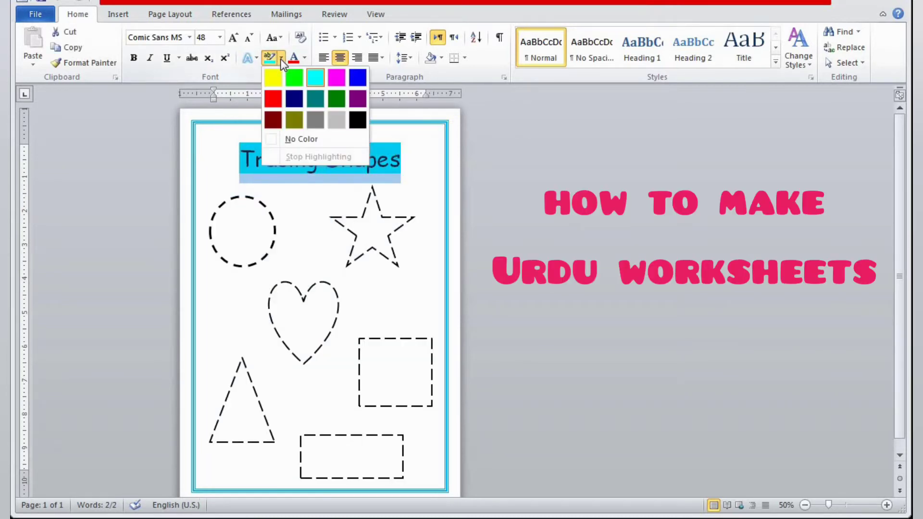
pyautogui.click(275, 138)
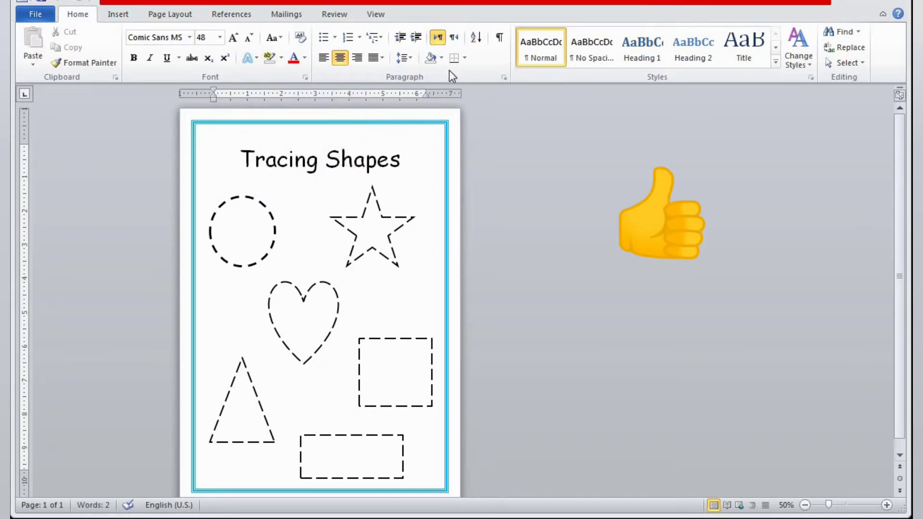
# Put an Outside Border around the title and nudge the star slightly right and down
pyautogui.click(466, 59)
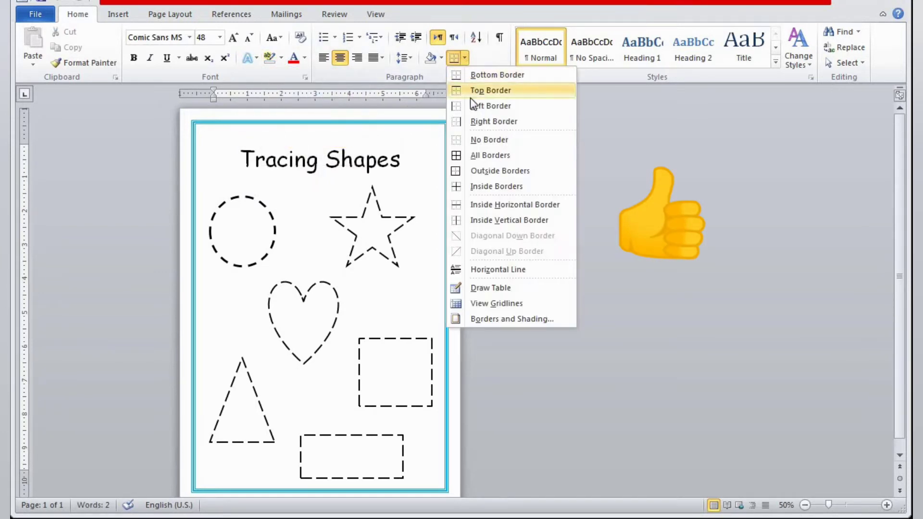
pyautogui.click(492, 171)
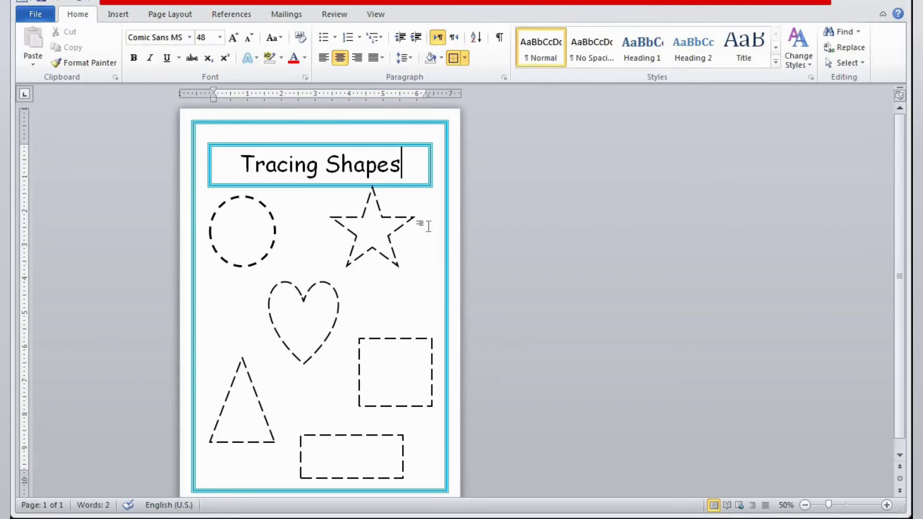
pyautogui.moveTo(385, 230); pyautogui.dragTo(395, 238)
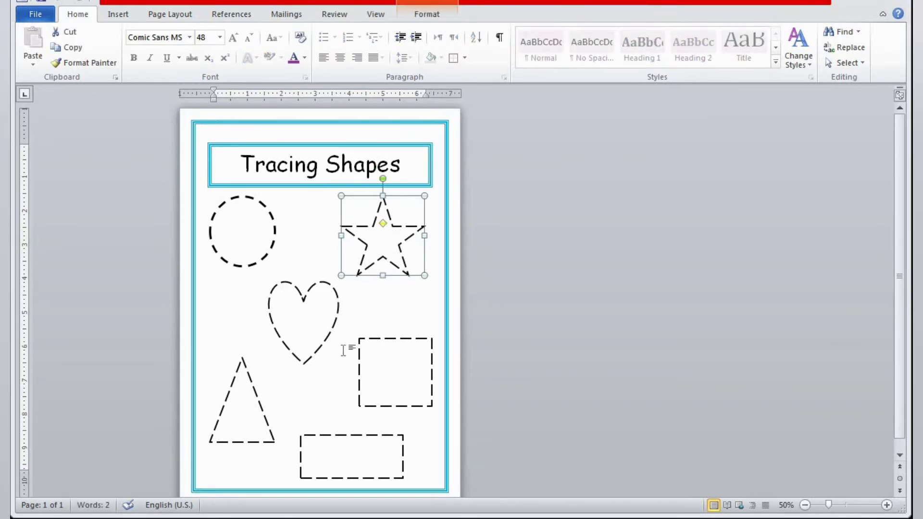
pyautogui.click(331, 384)
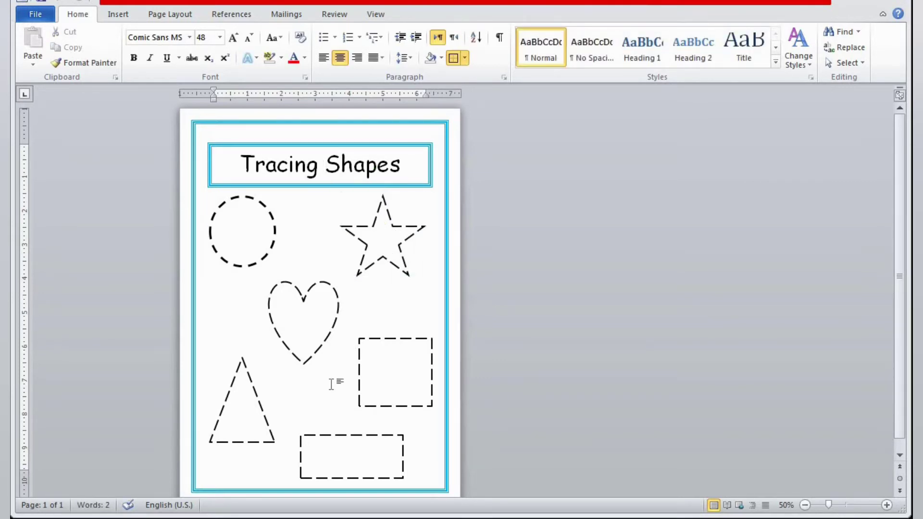
pyautogui.click(244, 232)
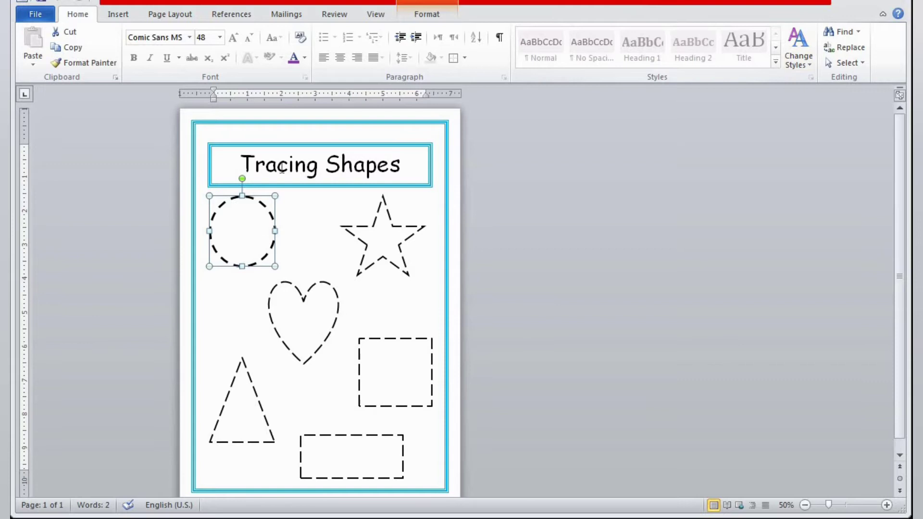
# Send the dashed circle to the back and type 'Circle' inside it
pyautogui.doubleClick(247, 234)
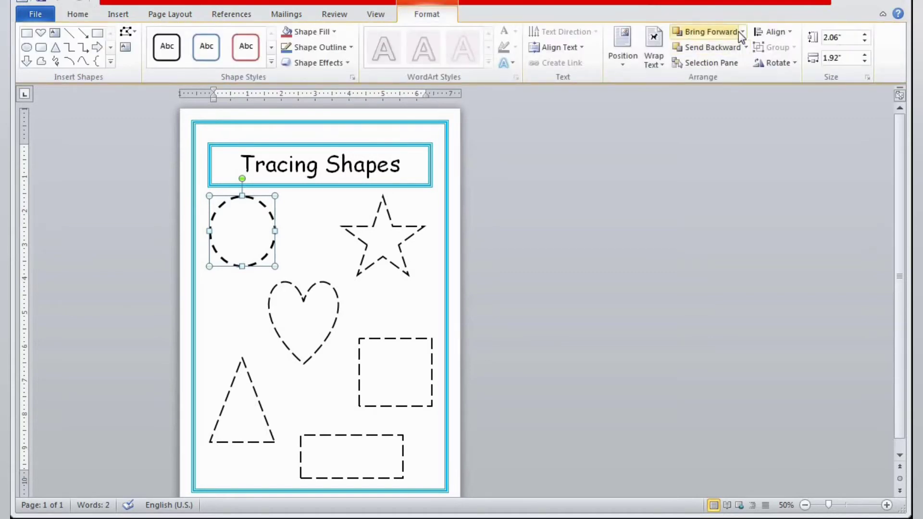
pyautogui.click(746, 48)
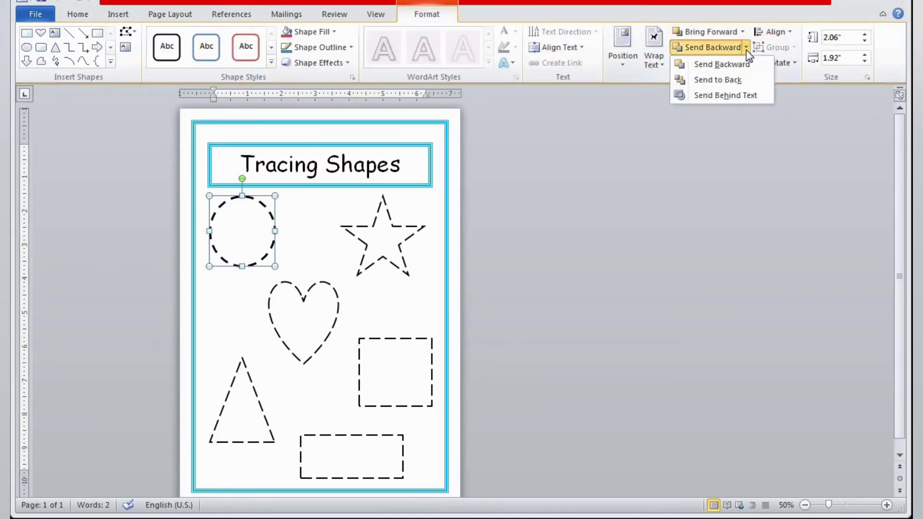
pyautogui.click(746, 85)
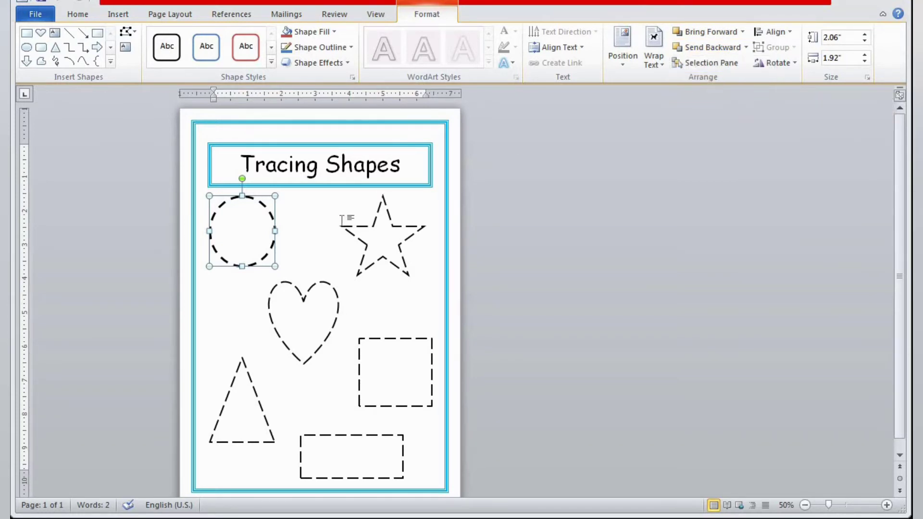
pyautogui.click(239, 223)
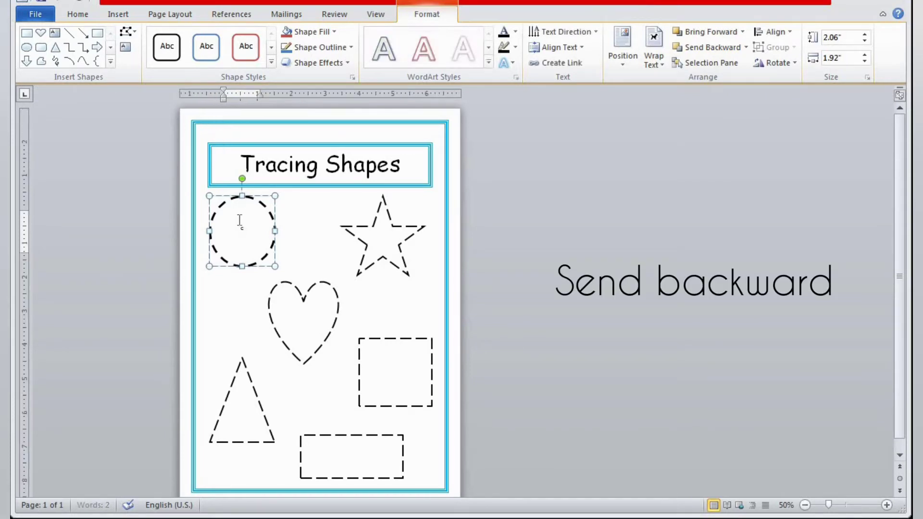
pyautogui.write('Circle')
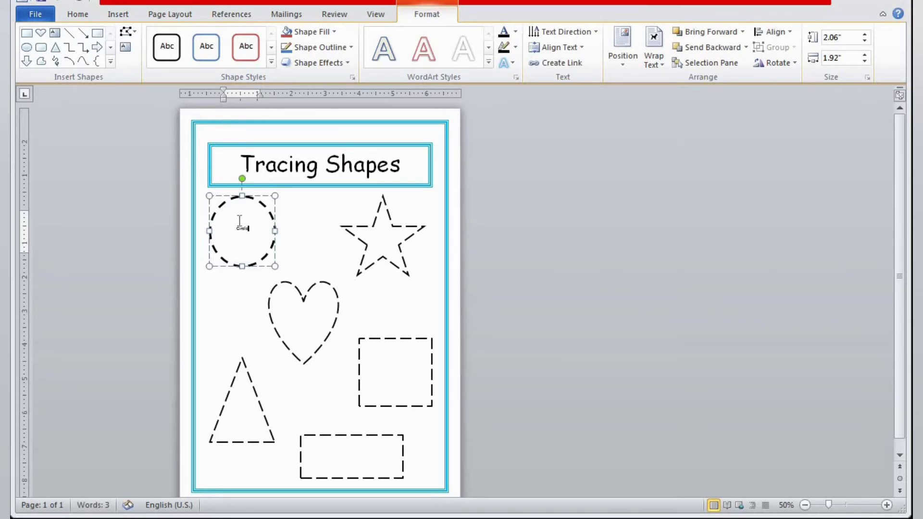
# Format the Circle label at 28 pt in Comic Sans MS
pyautogui.moveTo(234, 227); pyautogui.dragTo(251, 227)
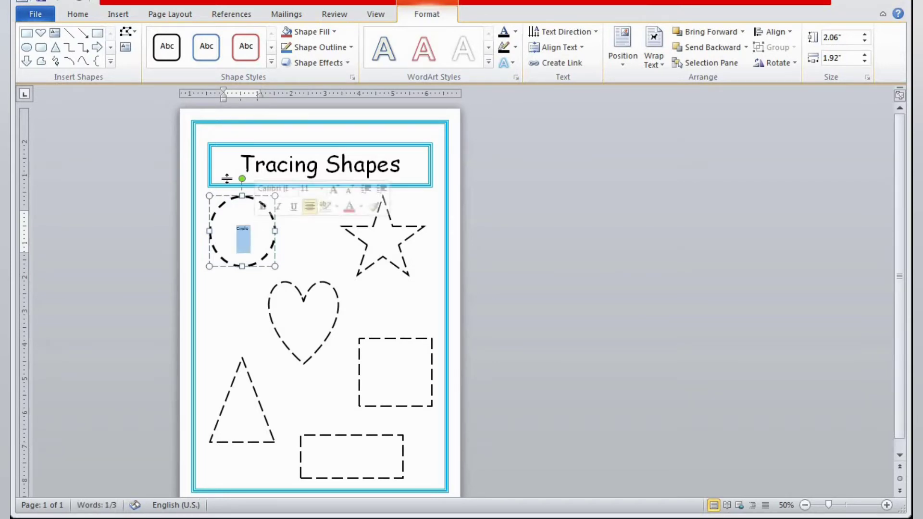
pyautogui.click(87, 16)
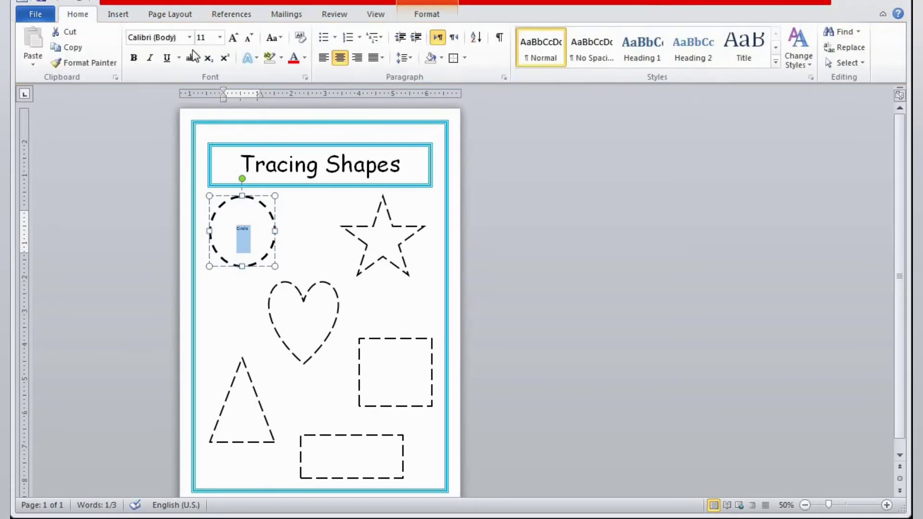
pyautogui.click(232, 38)
pyautogui.click(232, 39)
pyautogui.click(232, 38)
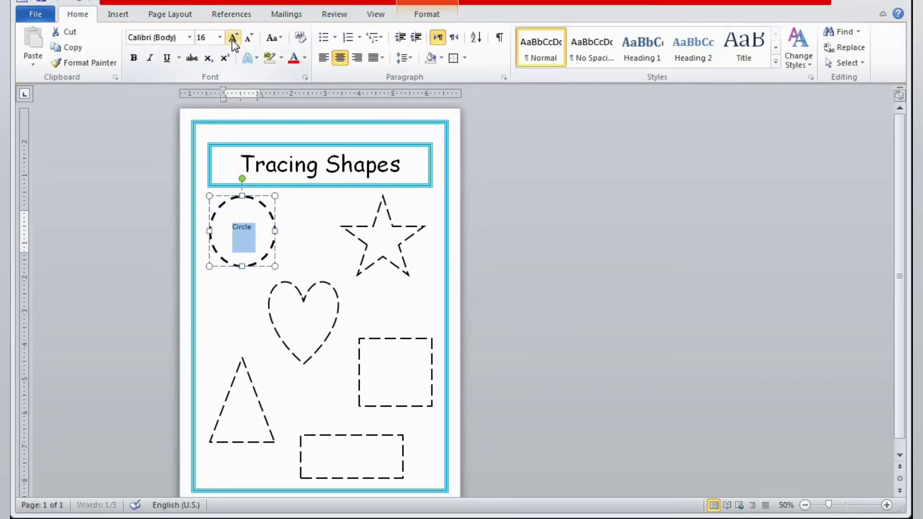
pyautogui.click(232, 38)
pyautogui.click(232, 39)
pyautogui.click(231, 39)
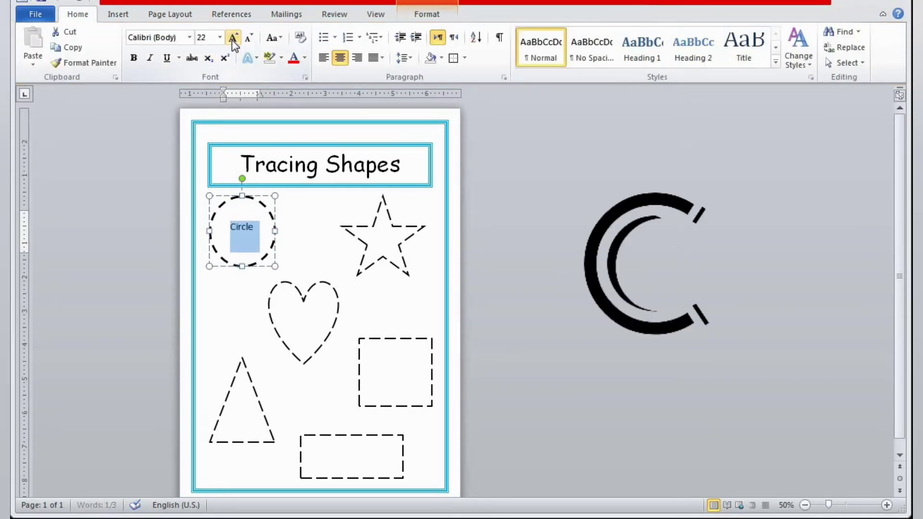
pyautogui.click(231, 40)
pyautogui.click(232, 39)
pyautogui.click(232, 39)
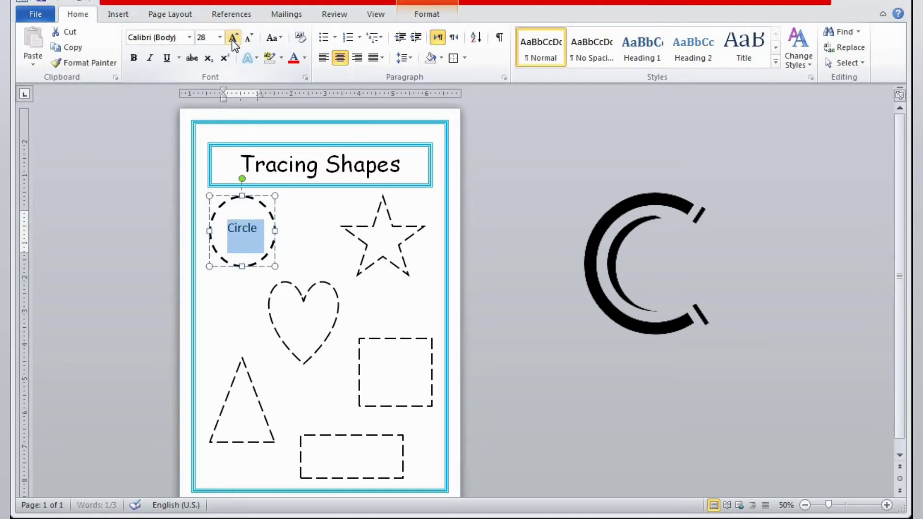
pyautogui.click(189, 38)
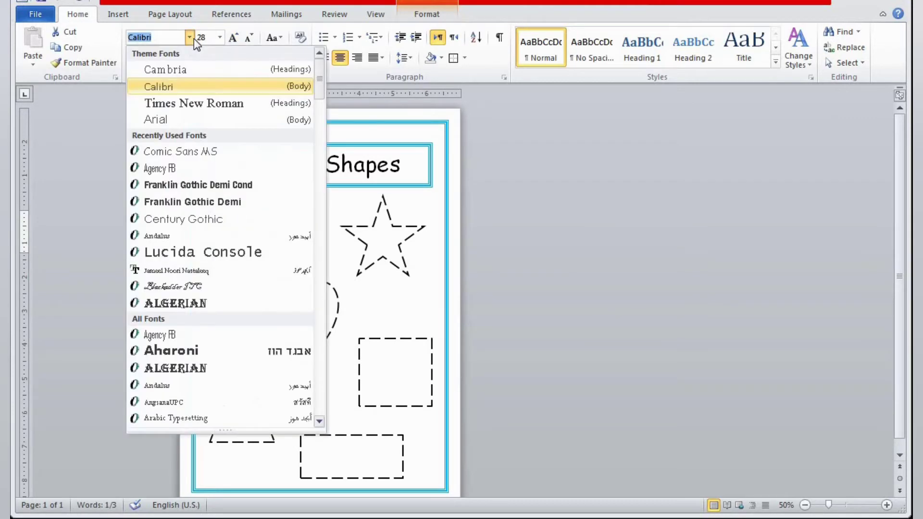
pyautogui.click(247, 156)
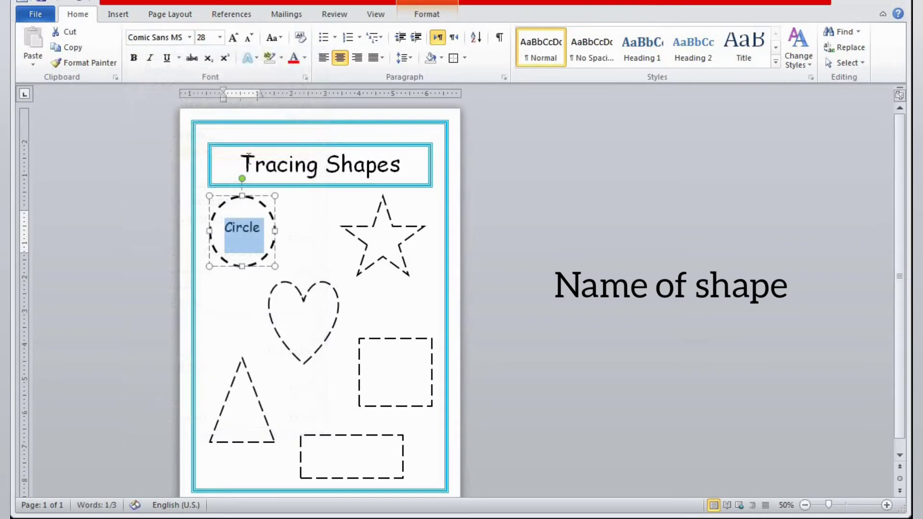
pyautogui.click(301, 237)
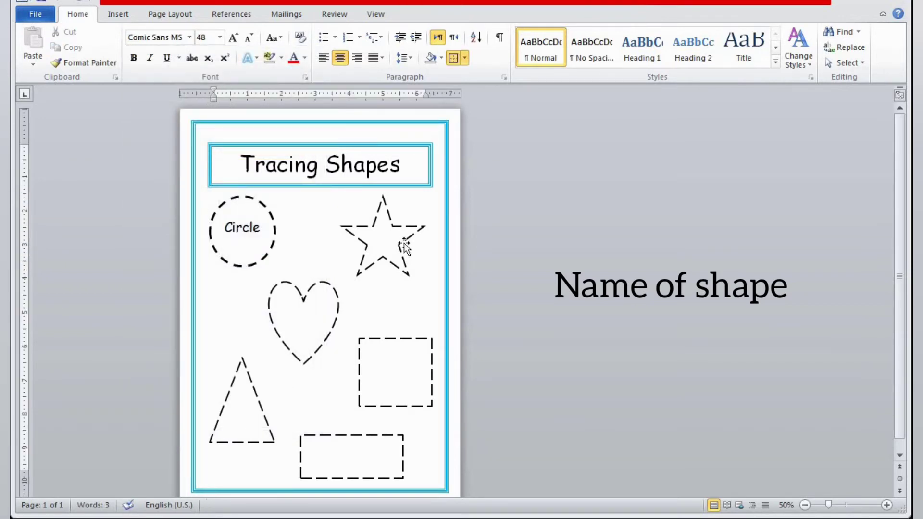
# Send the star to the back and type 'Star' inside it
pyautogui.click(378, 236)
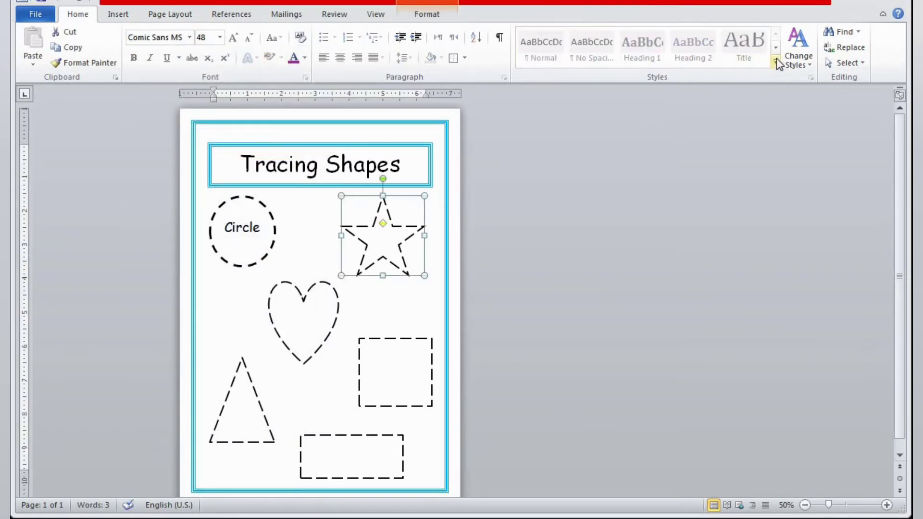
pyautogui.click(427, 14)
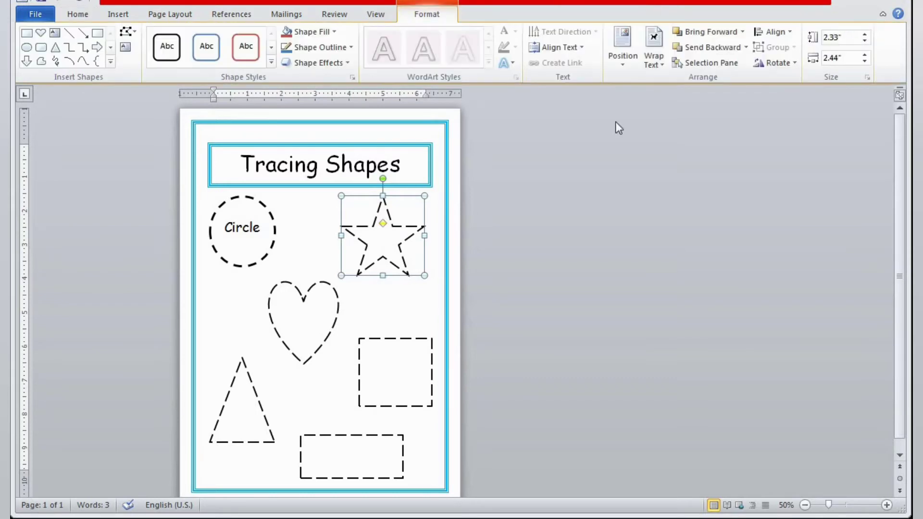
pyautogui.click(748, 47)
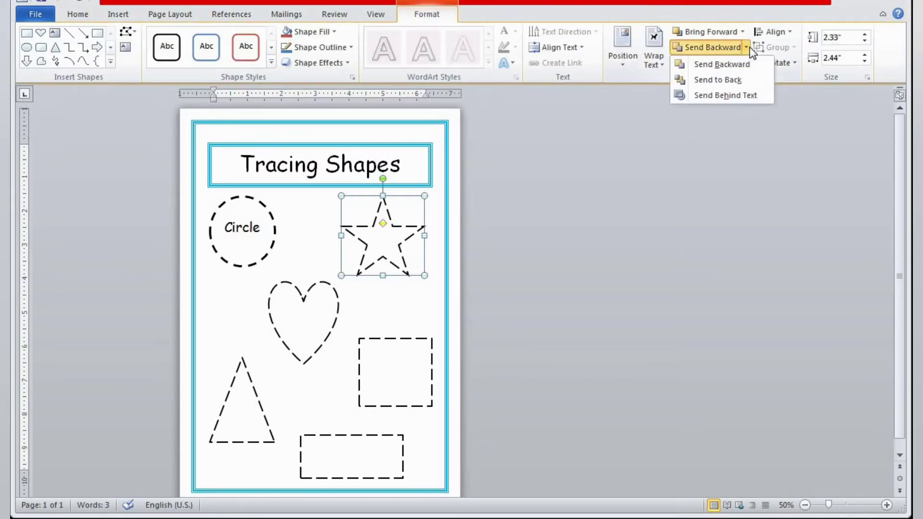
pyautogui.click(745, 80)
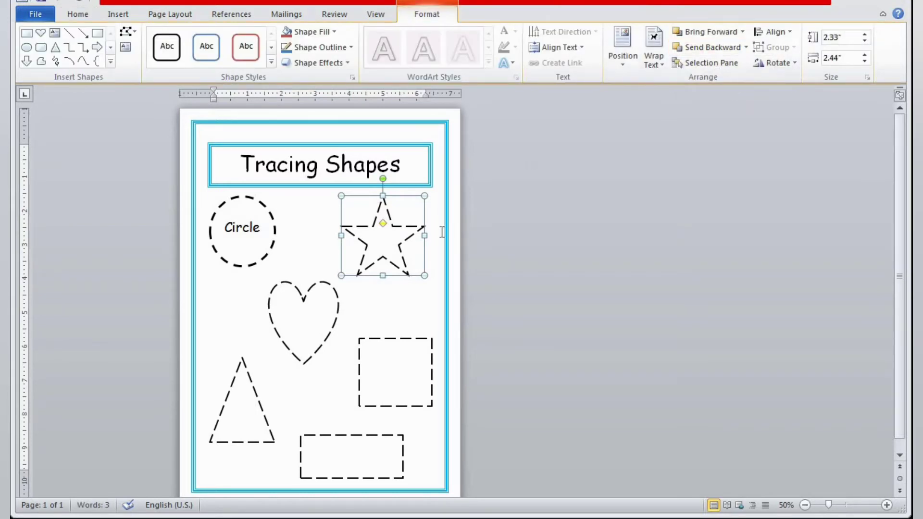
pyautogui.write('Star')
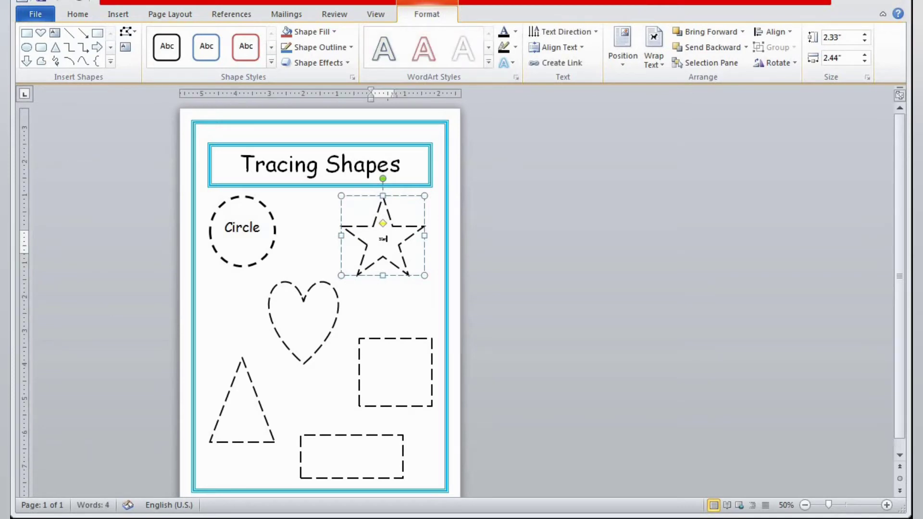
# Copy the Circle label's formatting onto the Star label with Format Painter and shrink it to 22 pt
pyautogui.moveTo(224, 227); pyautogui.dragTo(263, 231)
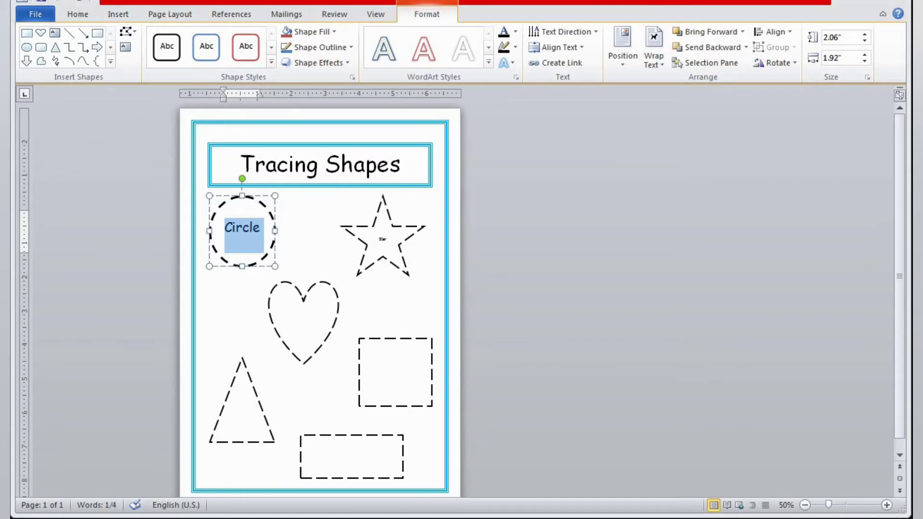
pyautogui.click(77, 14)
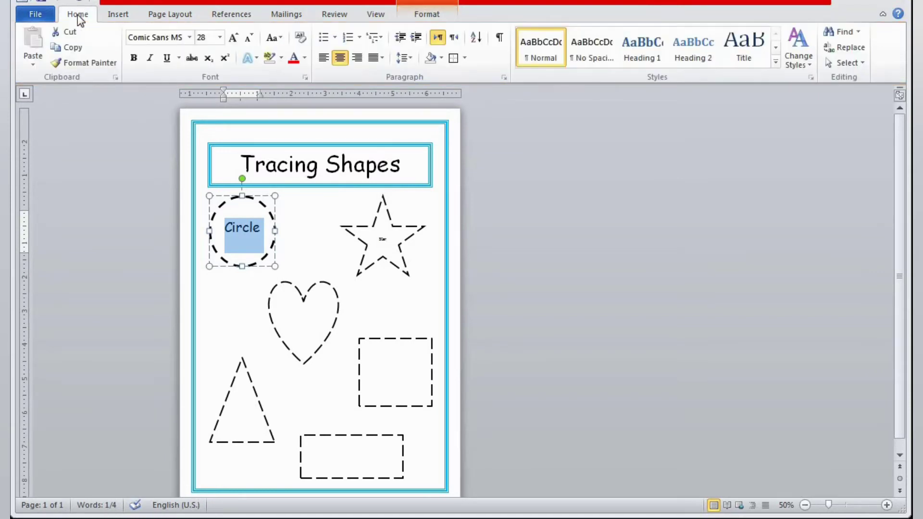
pyautogui.click(60, 64)
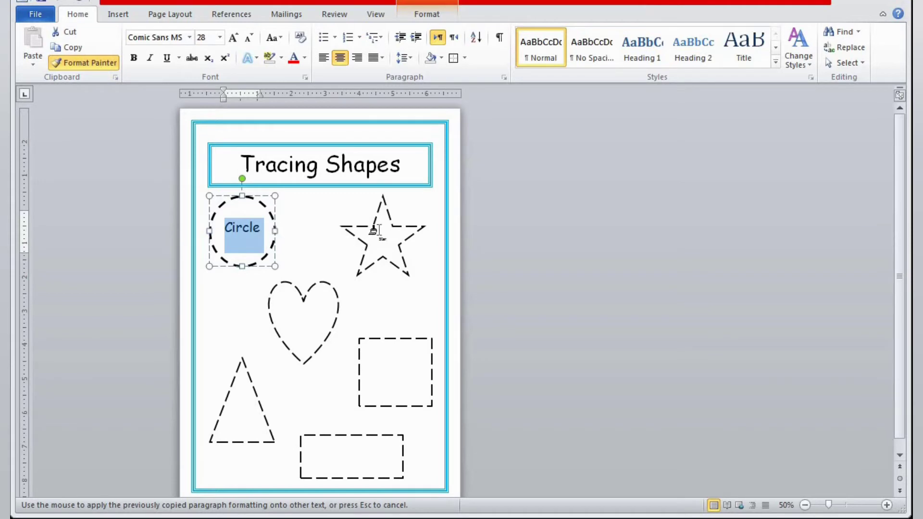
pyautogui.moveTo(373, 238); pyautogui.dragTo(401, 239)
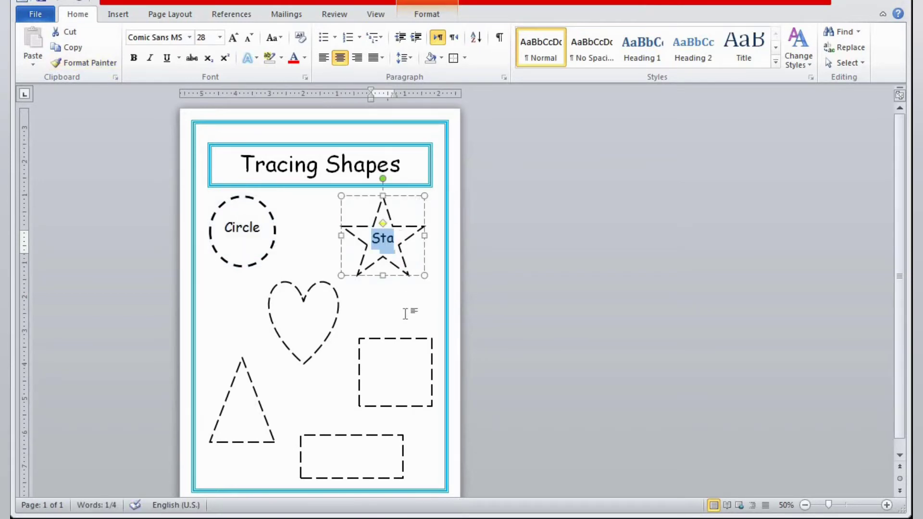
pyautogui.click(246, 38)
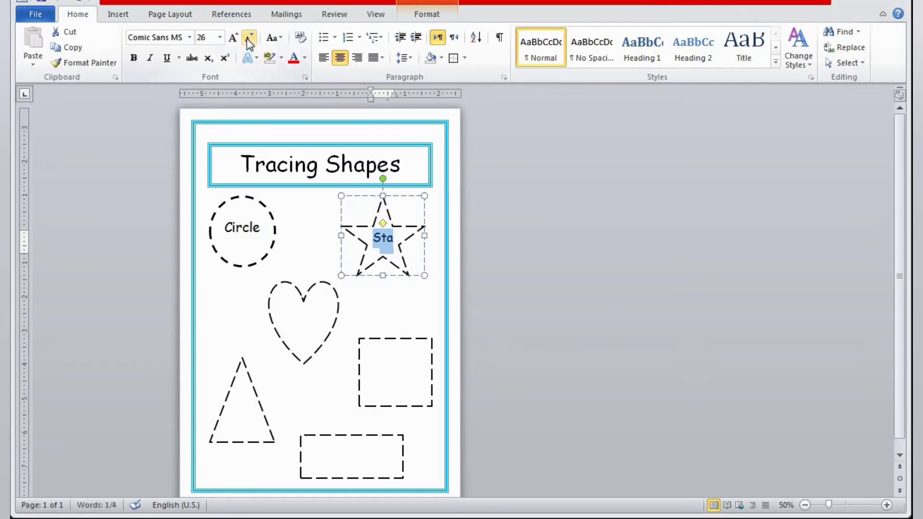
pyautogui.click(246, 39)
pyautogui.click(247, 38)
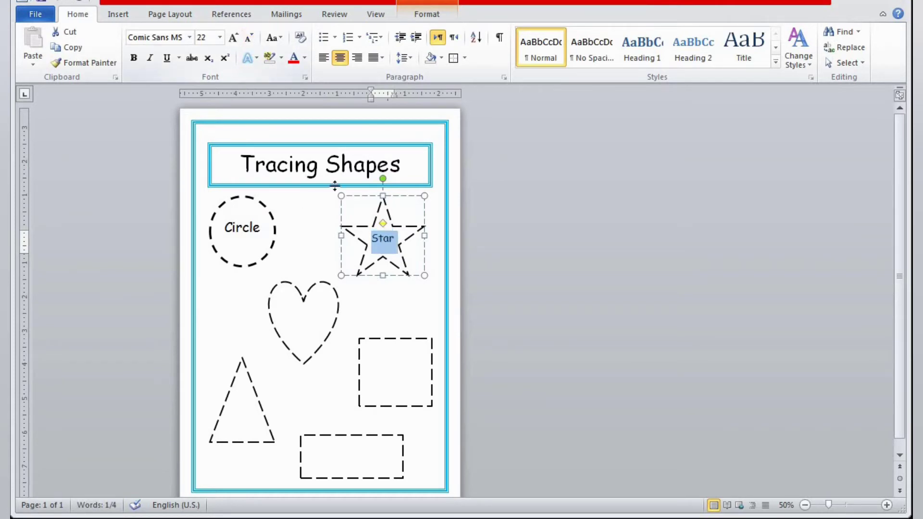
pyautogui.click(385, 322)
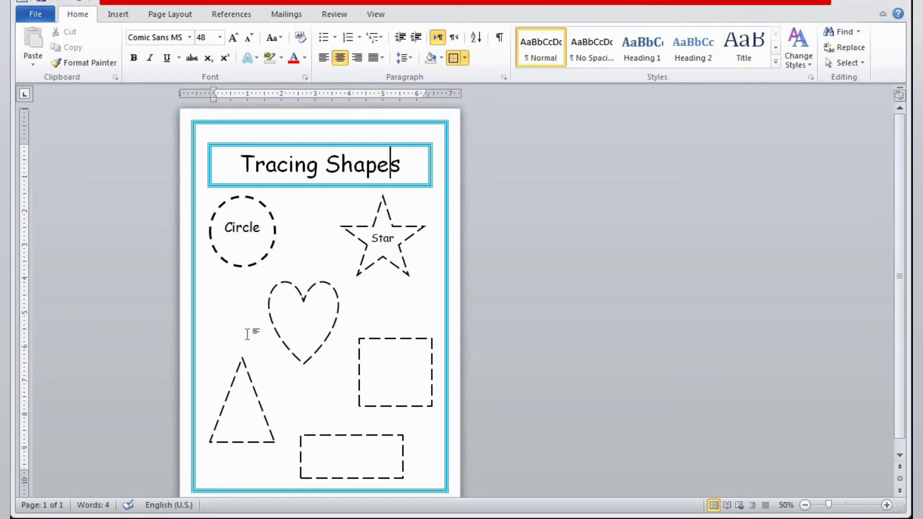
# Send the heart to the back and select its label text
pyautogui.click(291, 319)
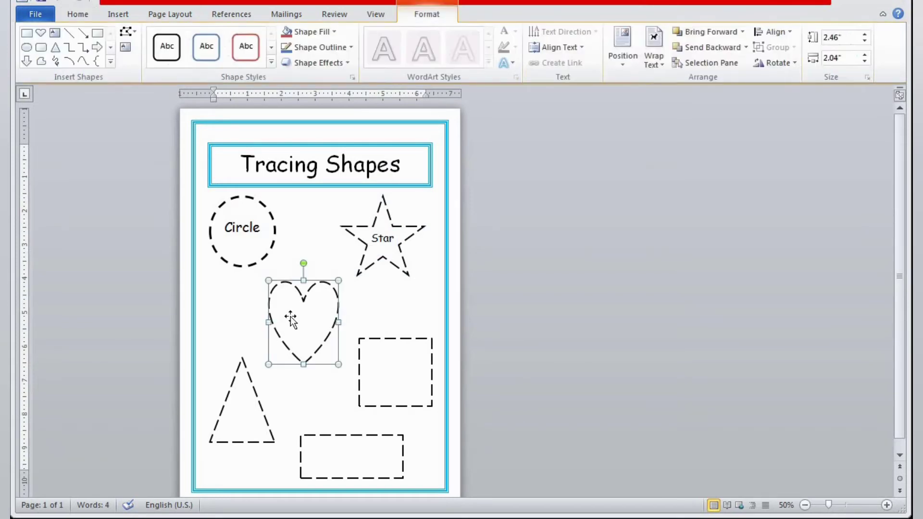
pyautogui.click(746, 48)
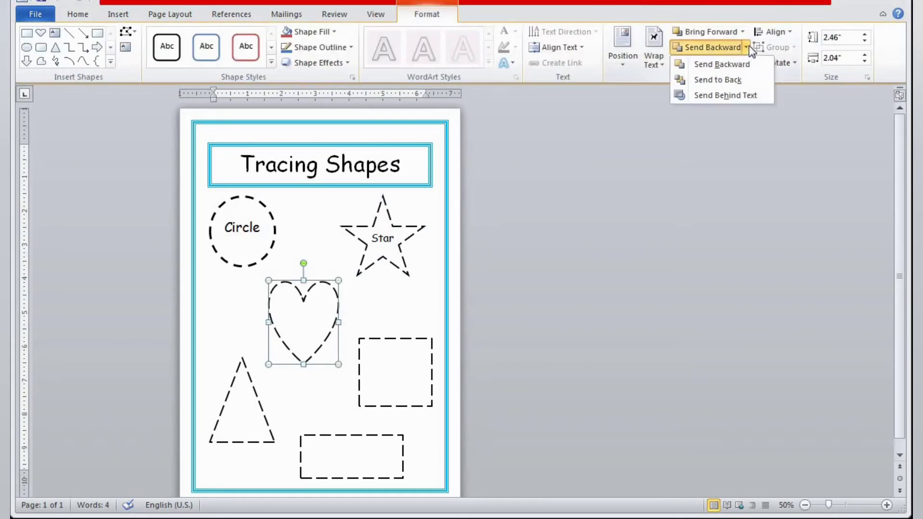
pyautogui.click(748, 83)
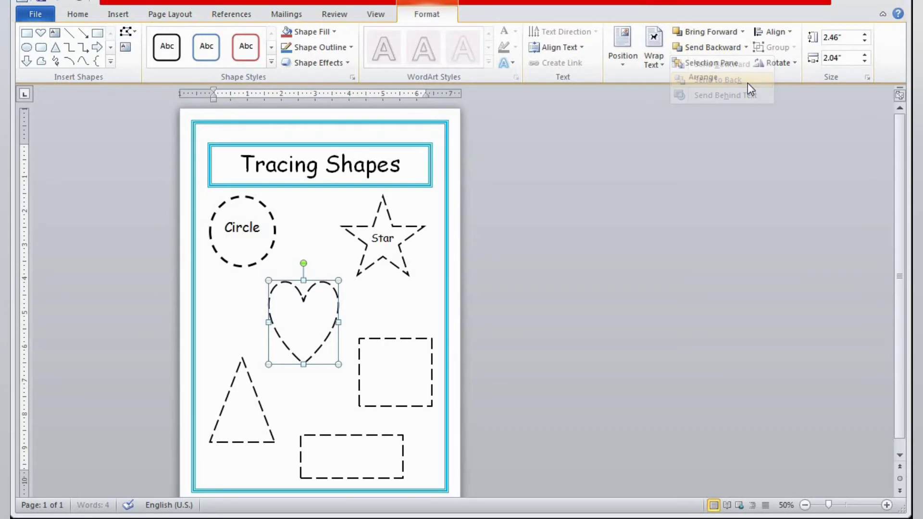
pyautogui.click(293, 322)
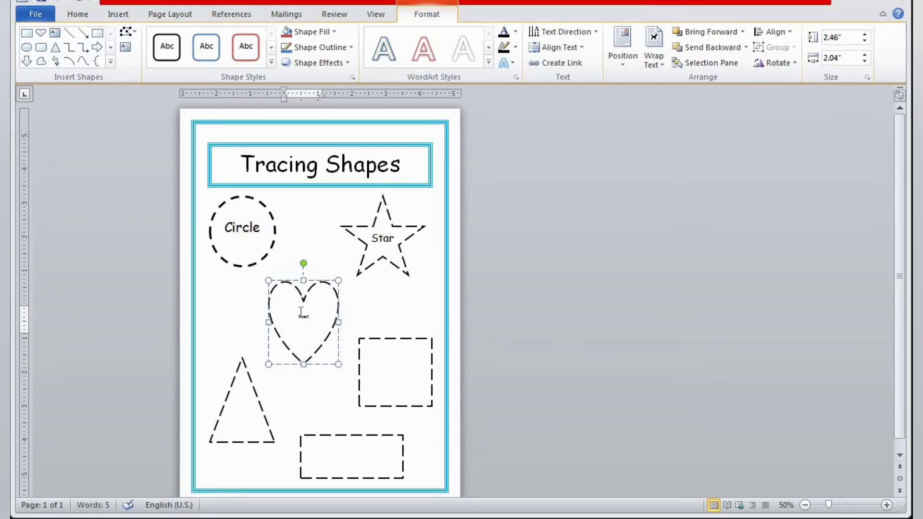
pyautogui.moveTo(298, 313); pyautogui.dragTo(305, 314)
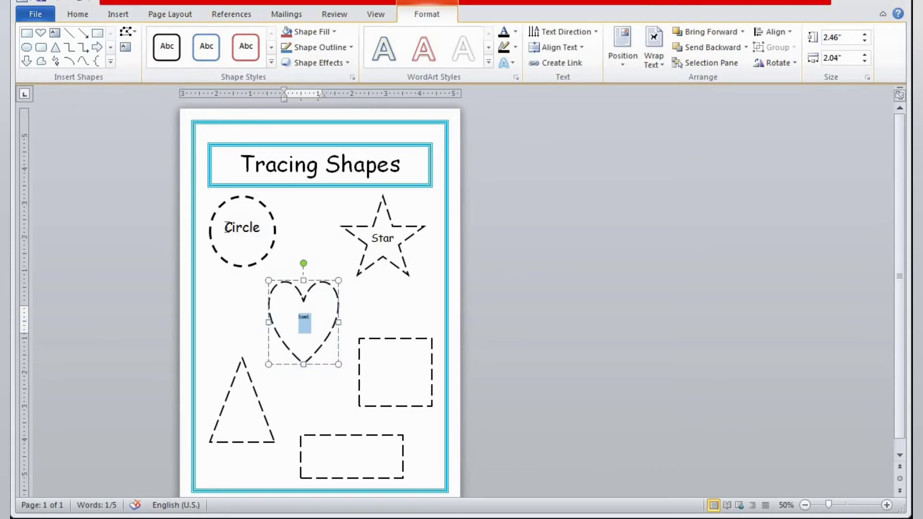
# Copy the Circle label's Comic Sans formatting onto the heart label with Format Painter
pyautogui.moveTo(225, 227); pyautogui.dragTo(265, 231)
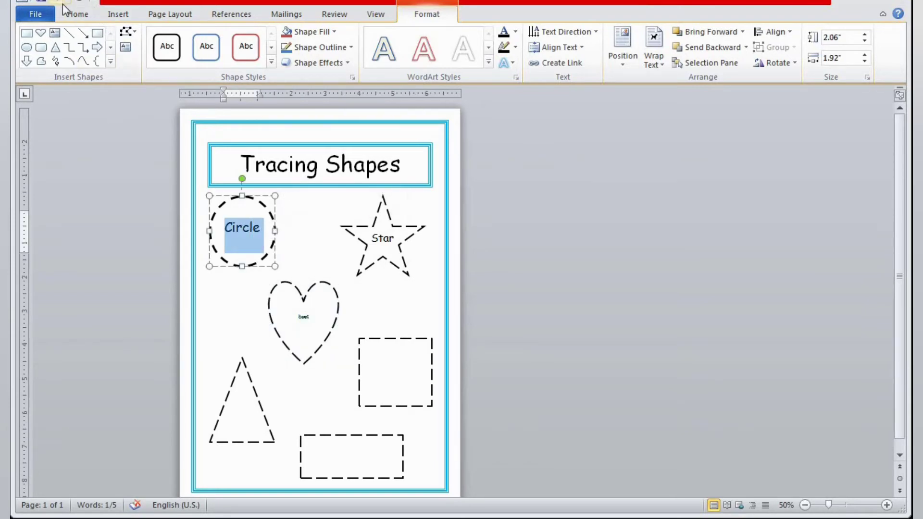
pyautogui.click(75, 16)
pyautogui.click(76, 63)
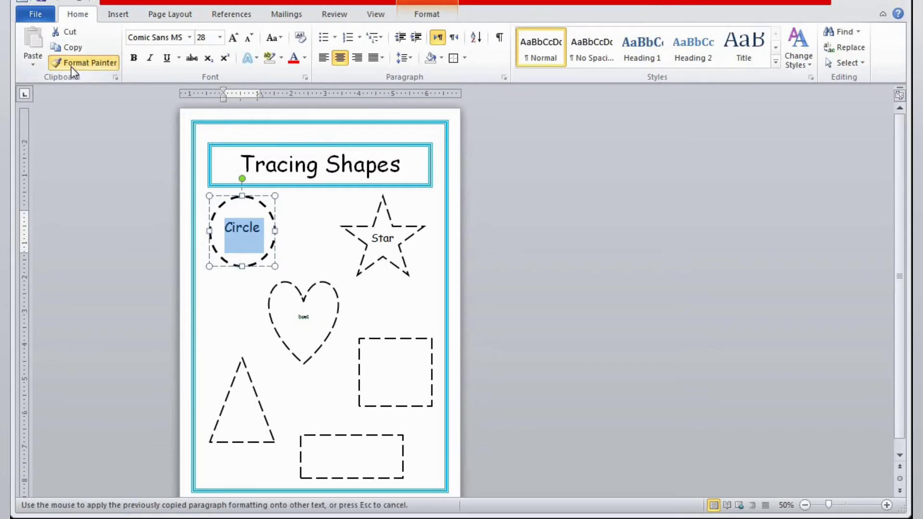
pyautogui.moveTo(297, 313); pyautogui.dragTo(324, 320)
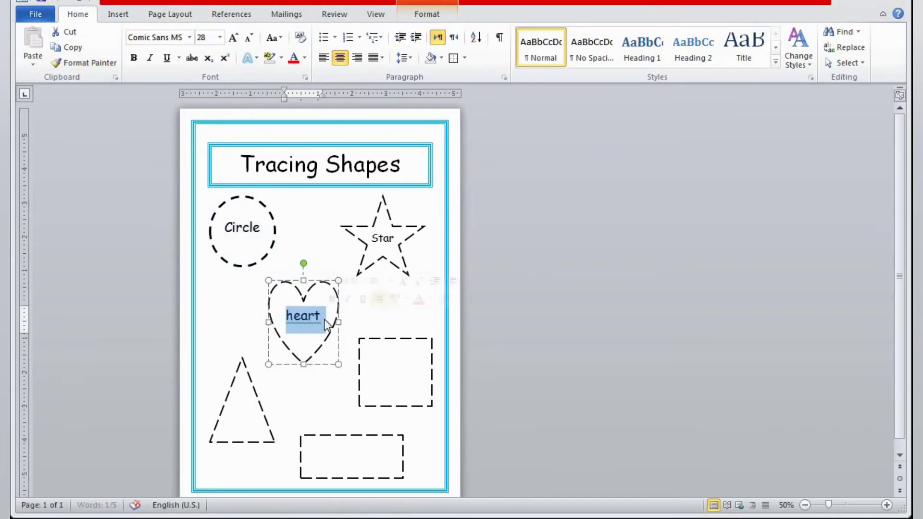
pyautogui.click(421, 395)
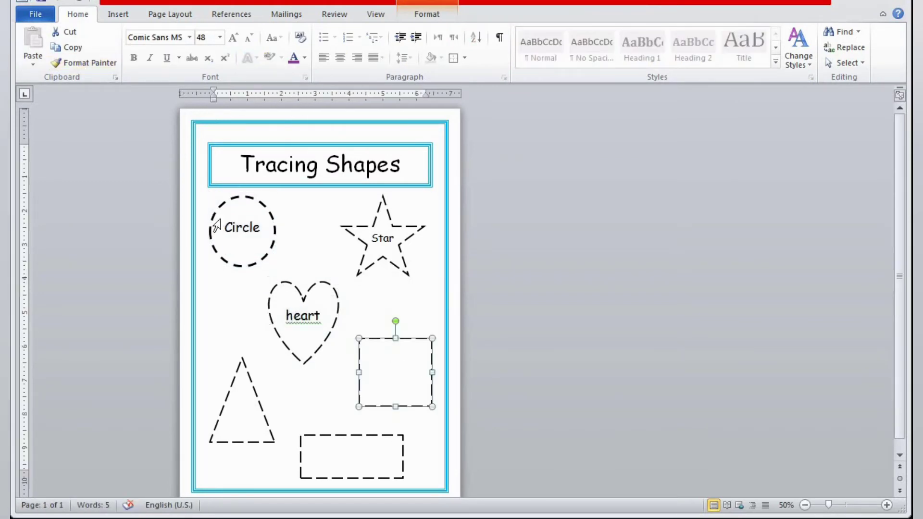
# Lowercase the labels to read 'circle' and 'star', then select the triangle
pyautogui.moveTo(227, 230); pyautogui.dragTo(234, 233)
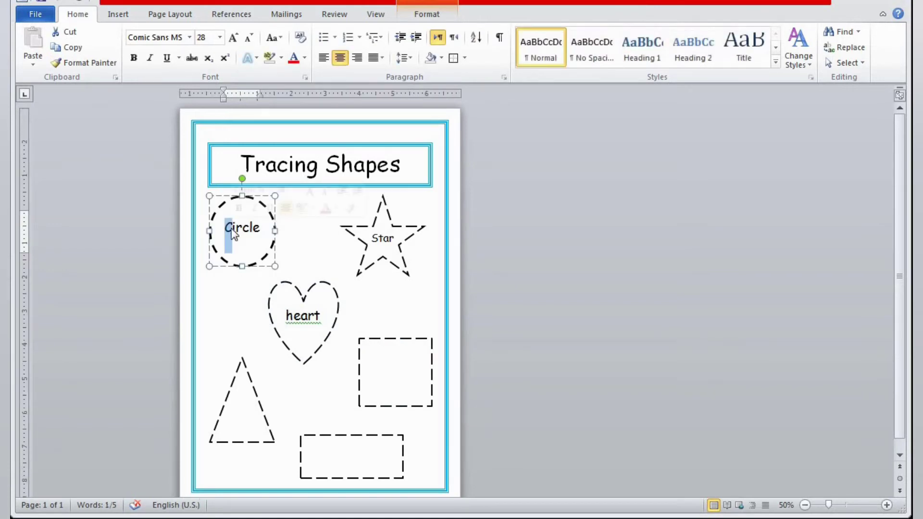
pyautogui.write('c')
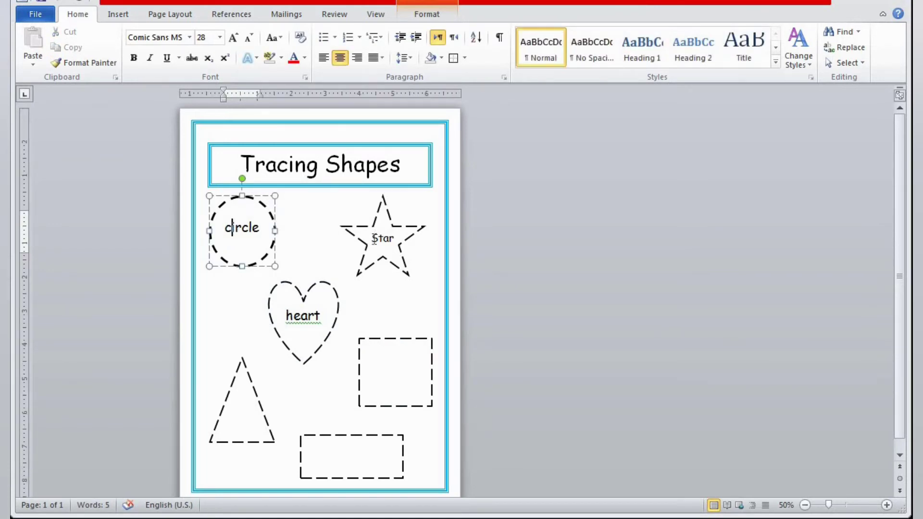
pyautogui.moveTo(373, 237); pyautogui.dragTo(379, 244)
pyautogui.write('s')
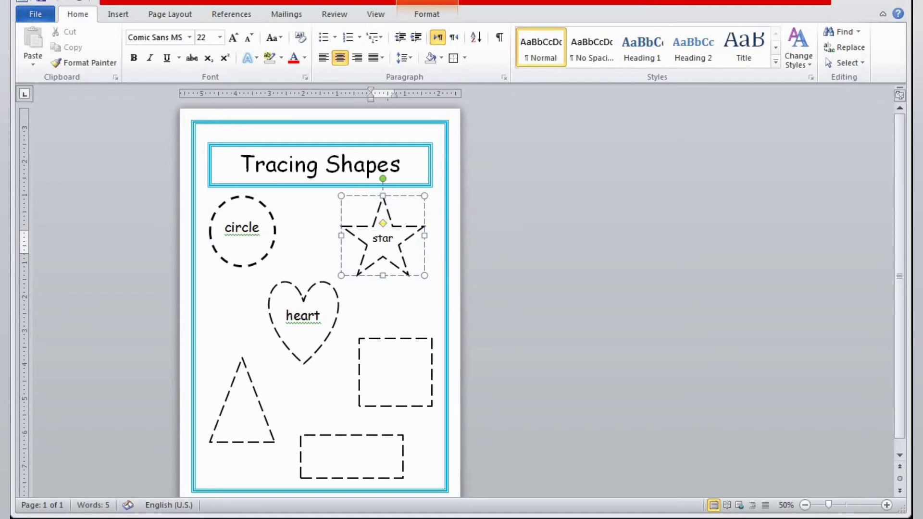
pyautogui.click(239, 401)
pyautogui.doubleClick(240, 402)
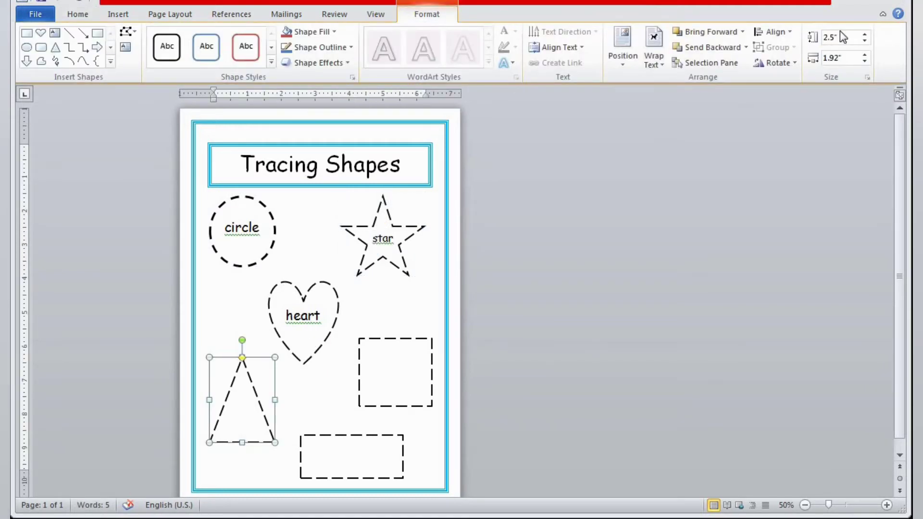
# Send the triangle to the back and type 'triangle' inside it
pyautogui.click(746, 48)
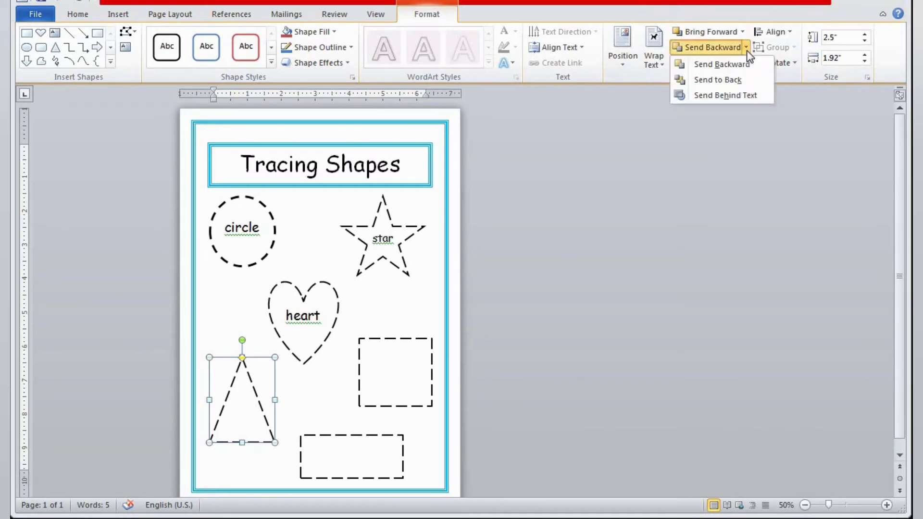
pyautogui.click(742, 83)
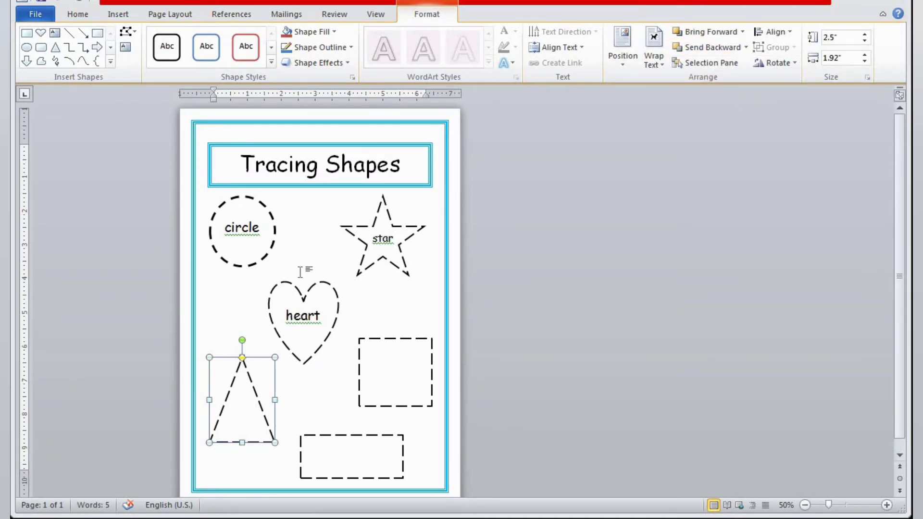
pyautogui.click(82, 19)
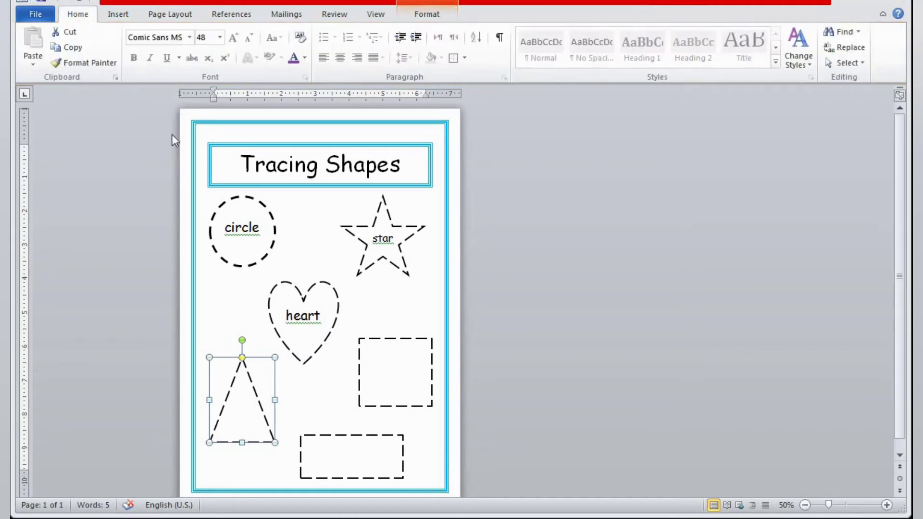
pyautogui.click(77, 62)
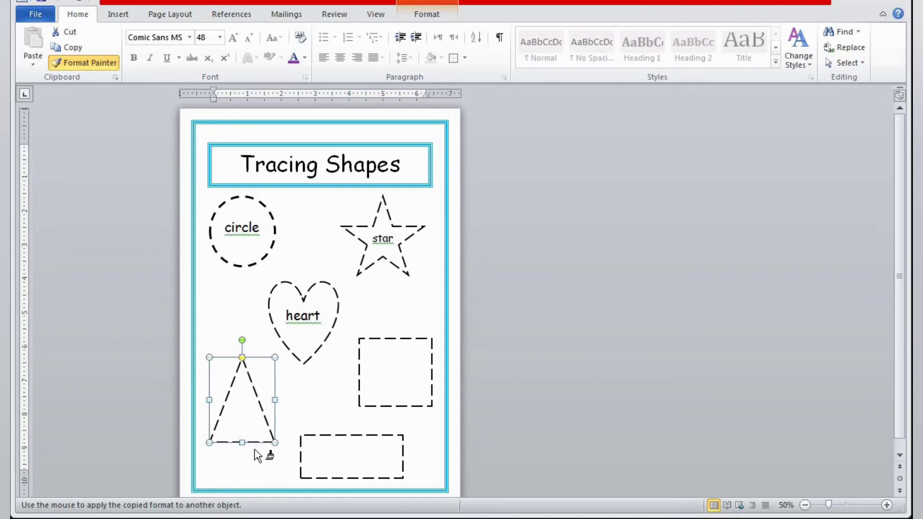
pyautogui.click(235, 407)
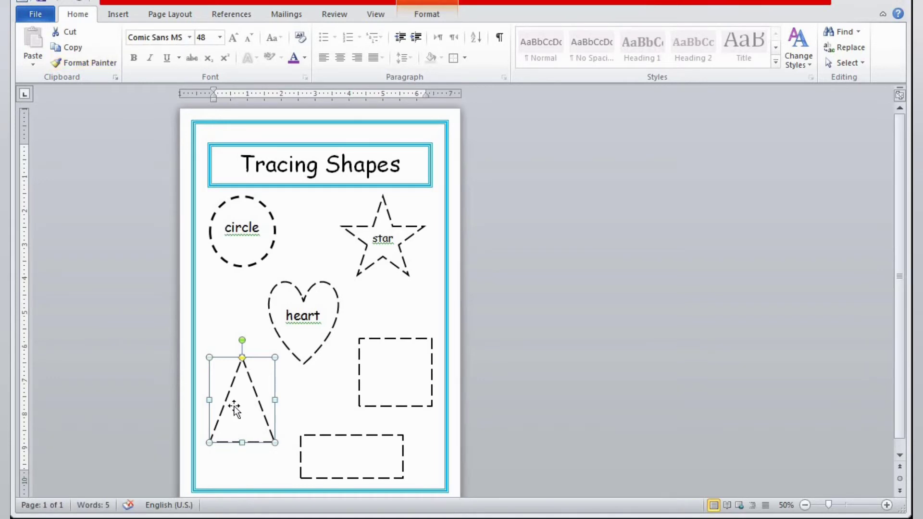
pyautogui.click(234, 408)
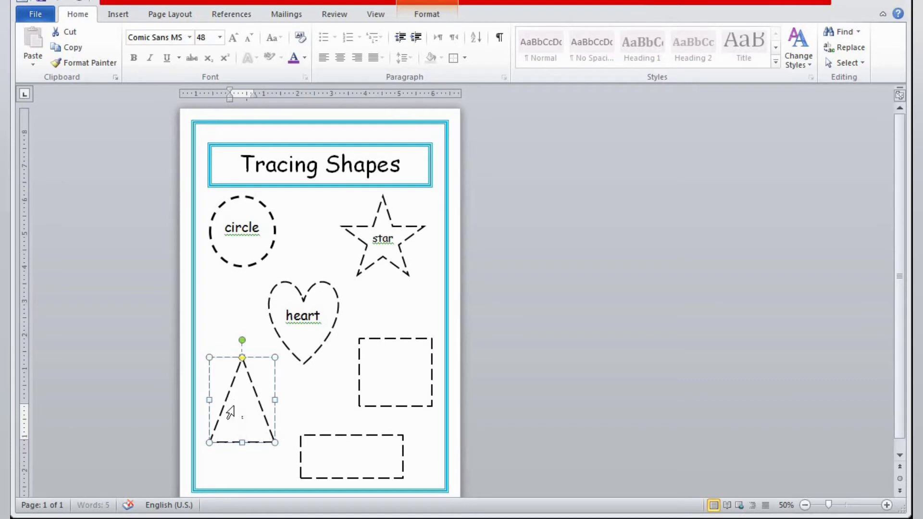
pyautogui.write('tria')
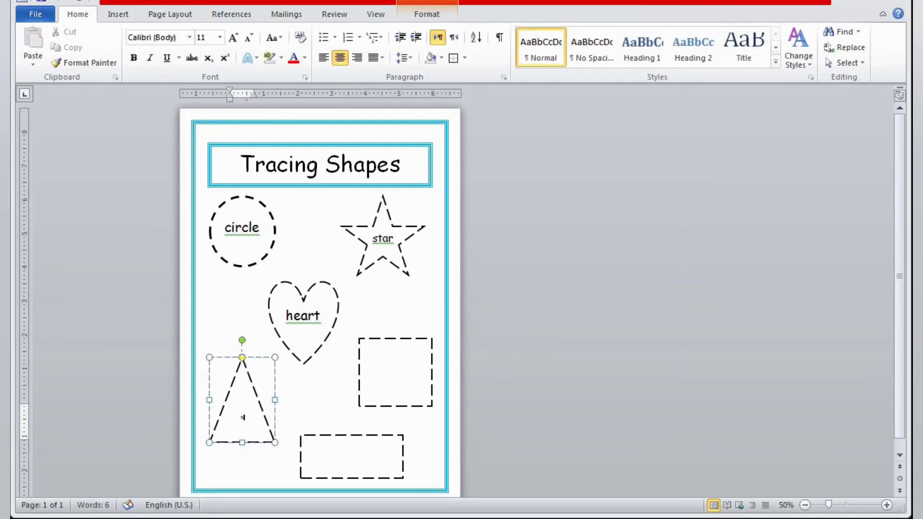
pyautogui.write('ngle')
# Copy the heart label's Comic Sans style onto the triangle label and shrink it to 14 pt
pyautogui.moveTo(286, 315); pyautogui.dragTo(300, 318)
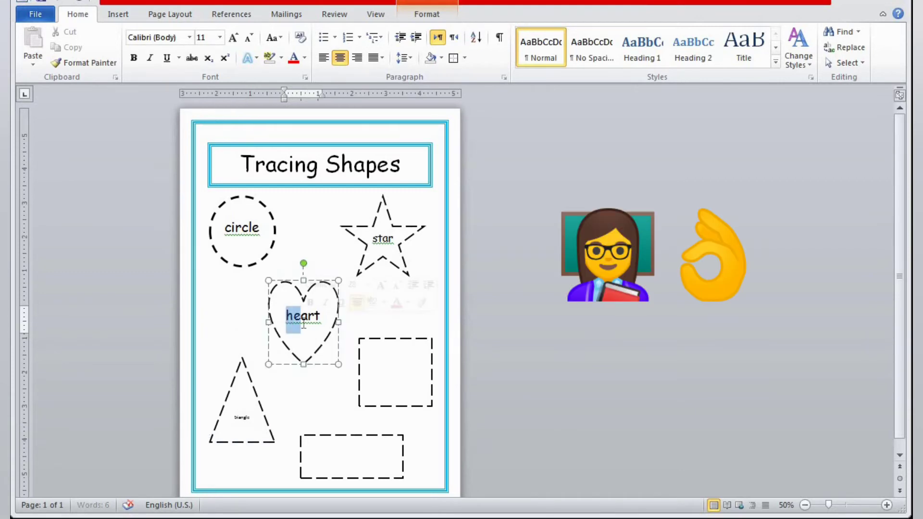
pyautogui.click(78, 63)
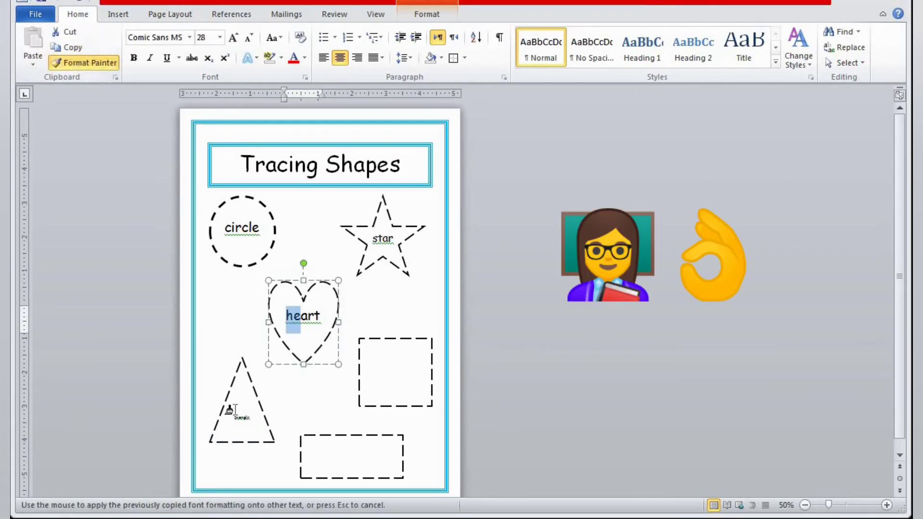
pyautogui.moveTo(233, 416); pyautogui.dragTo(268, 423)
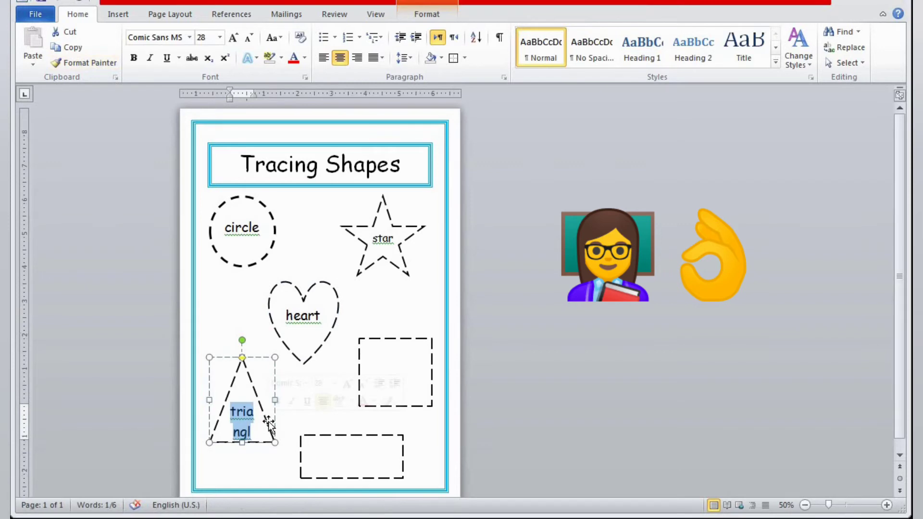
pyautogui.click(250, 37)
pyautogui.click(249, 36)
pyautogui.click(250, 37)
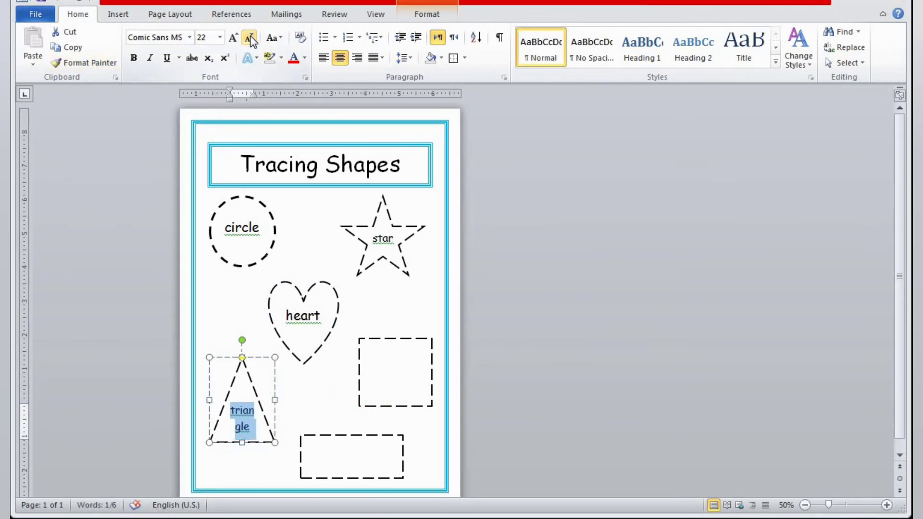
pyautogui.click(250, 36)
pyautogui.click(250, 36)
pyautogui.click(250, 36)
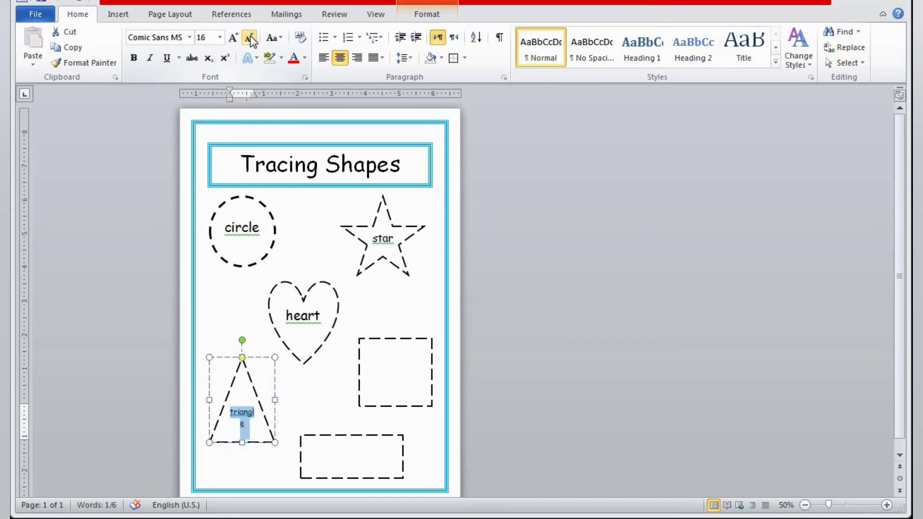
pyautogui.click(249, 36)
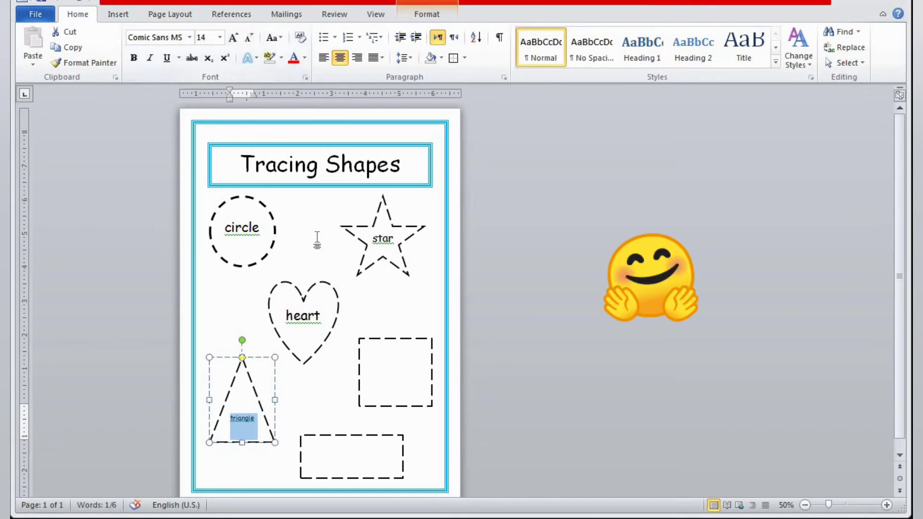
pyautogui.click(315, 418)
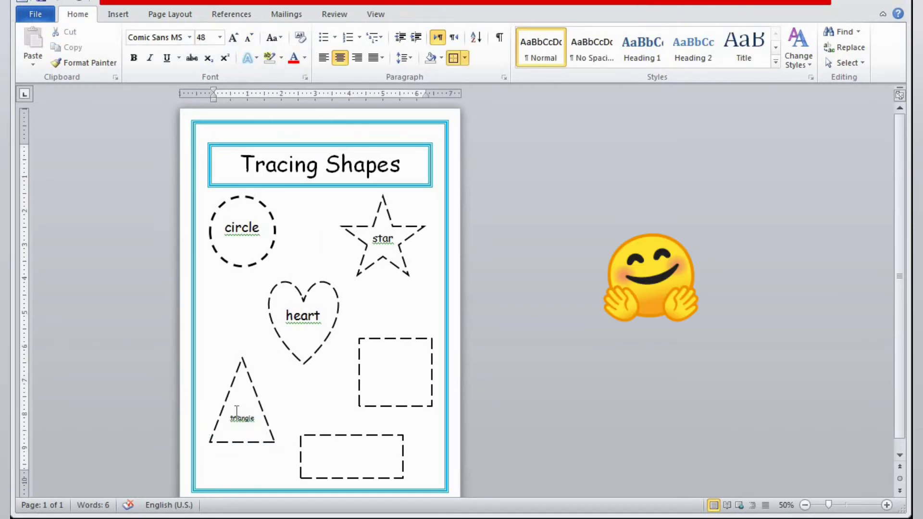
# Bold the triangle label, move the triangle up, and push the label down one line
pyautogui.moveTo(231, 418); pyautogui.dragTo(264, 421)
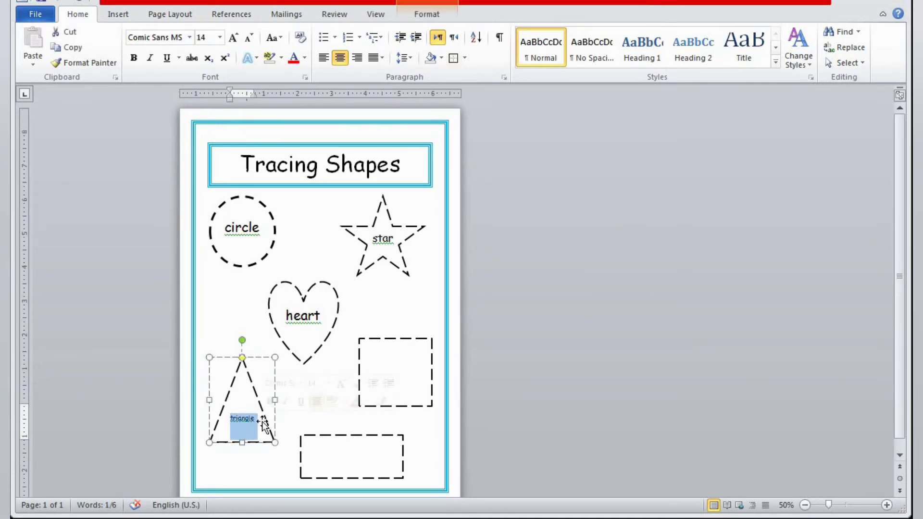
pyautogui.click(134, 59)
pyautogui.click(248, 285)
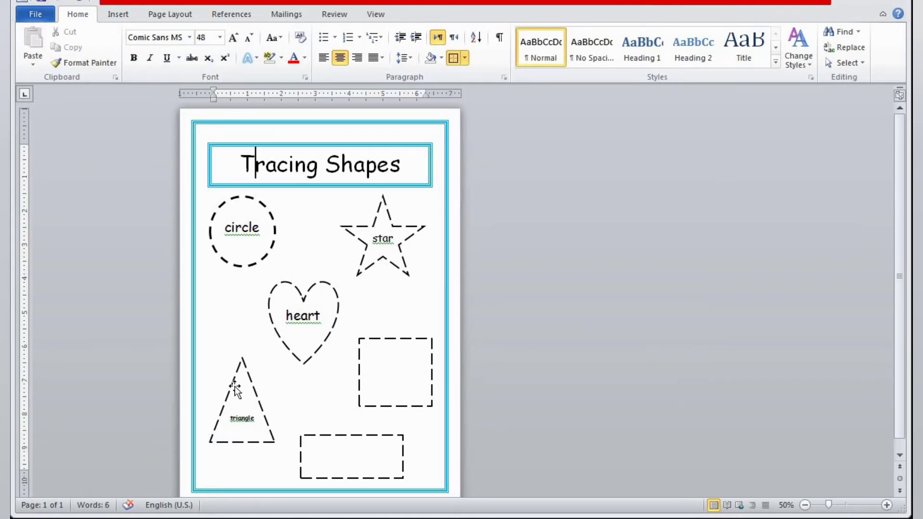
pyautogui.moveTo(234, 386); pyautogui.dragTo(234, 379)
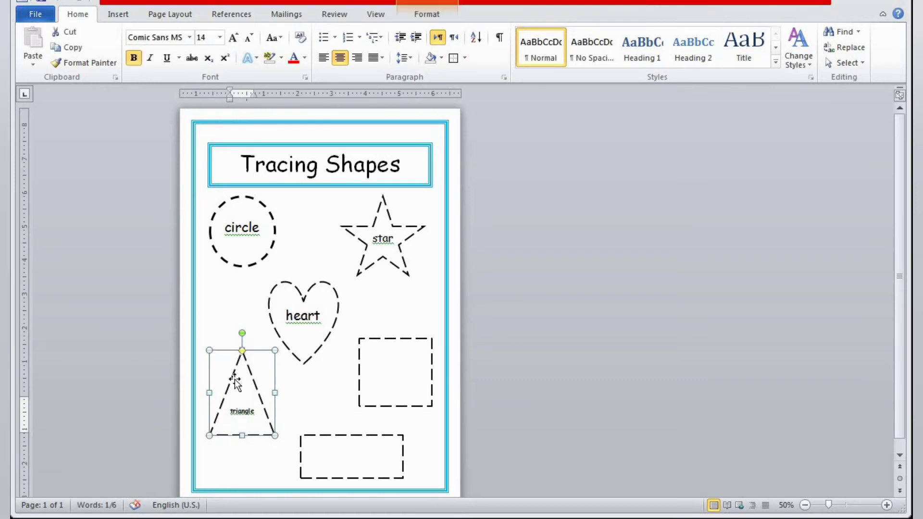
pyautogui.click(230, 414)
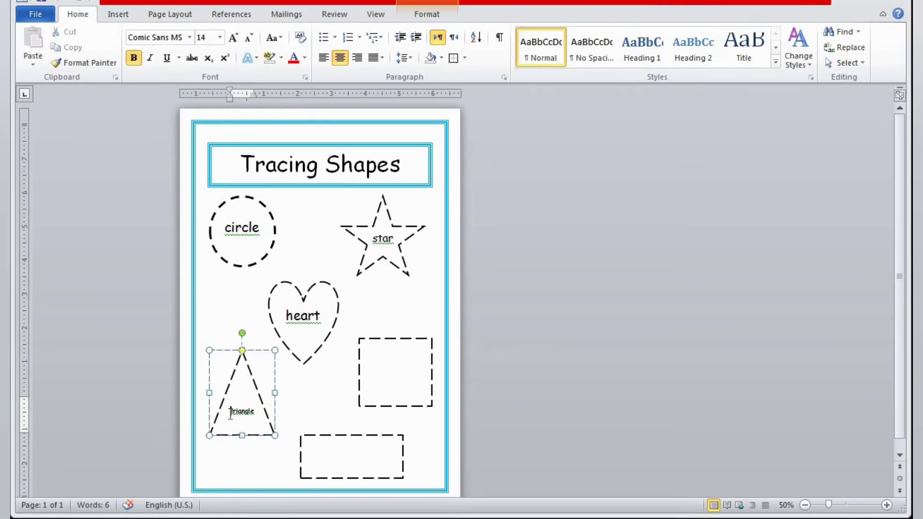
pyautogui.press('Return')
# Enlarge the unbolded label to 18 pt and widen the triangle to fit, shifting it left
pyautogui.moveTo(230, 418); pyautogui.dragTo(269, 429)
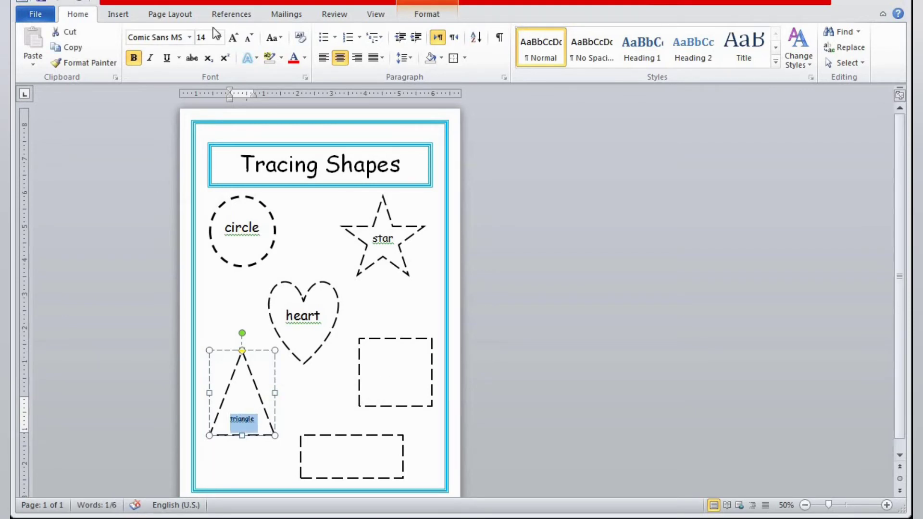
pyautogui.click(234, 39)
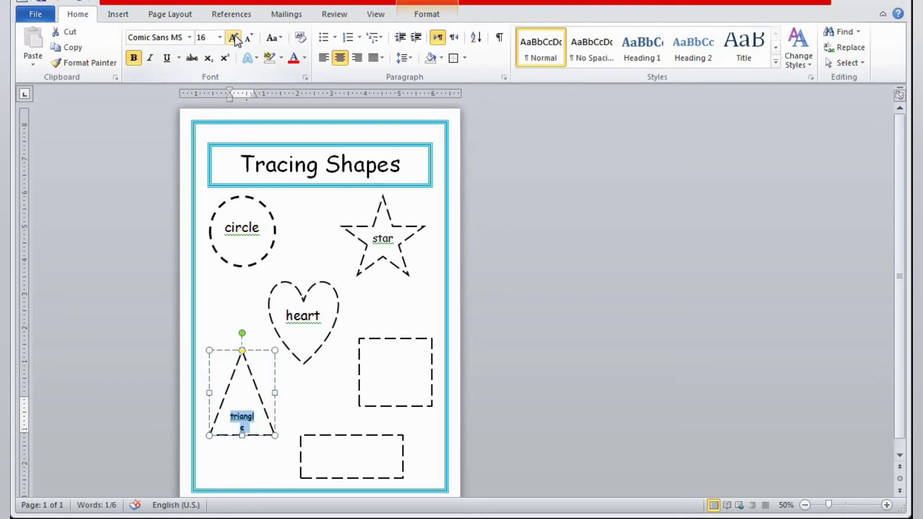
pyautogui.click(139, 61)
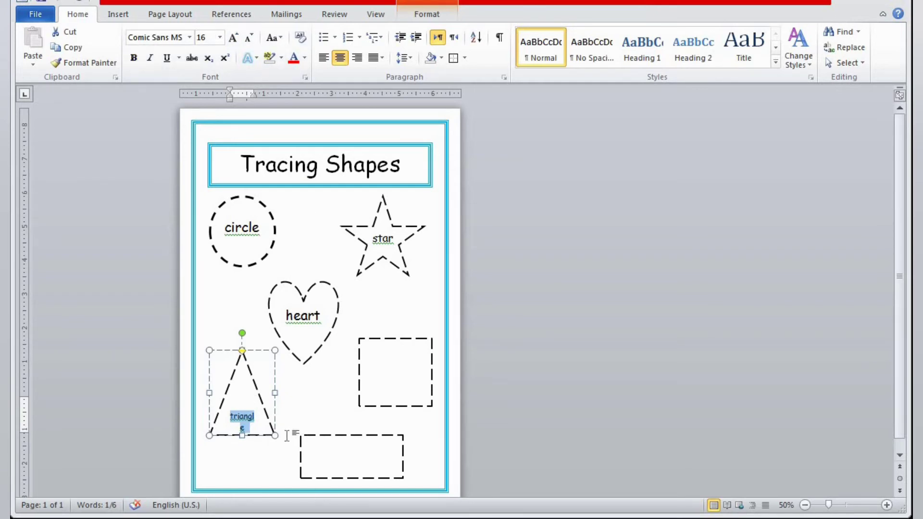
pyautogui.moveTo(275, 436); pyautogui.dragTo(283, 435)
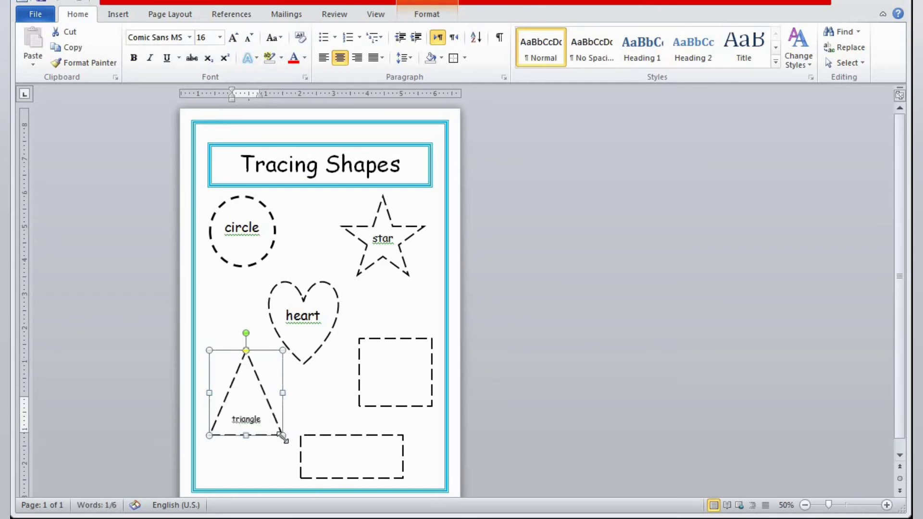
pyautogui.click(234, 38)
pyautogui.moveTo(282, 435); pyautogui.dragTo(287, 436)
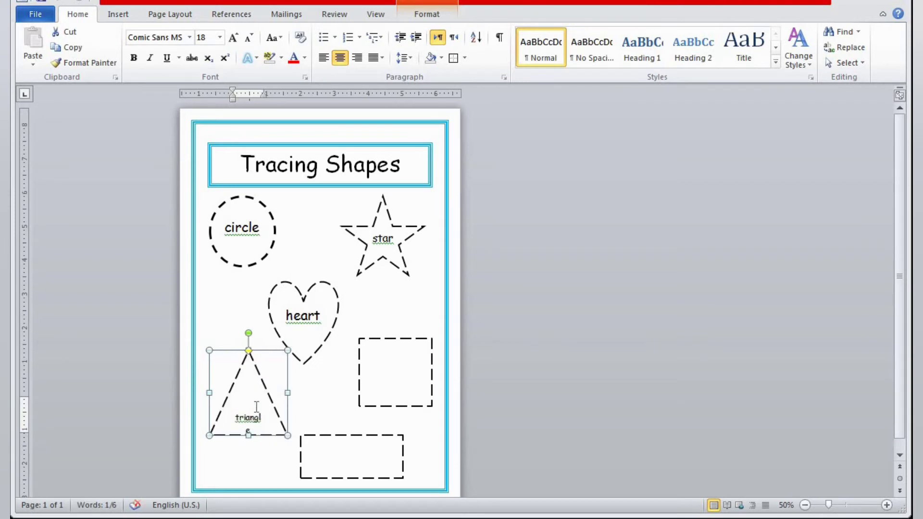
pyautogui.moveTo(242, 371); pyautogui.dragTo(236, 371)
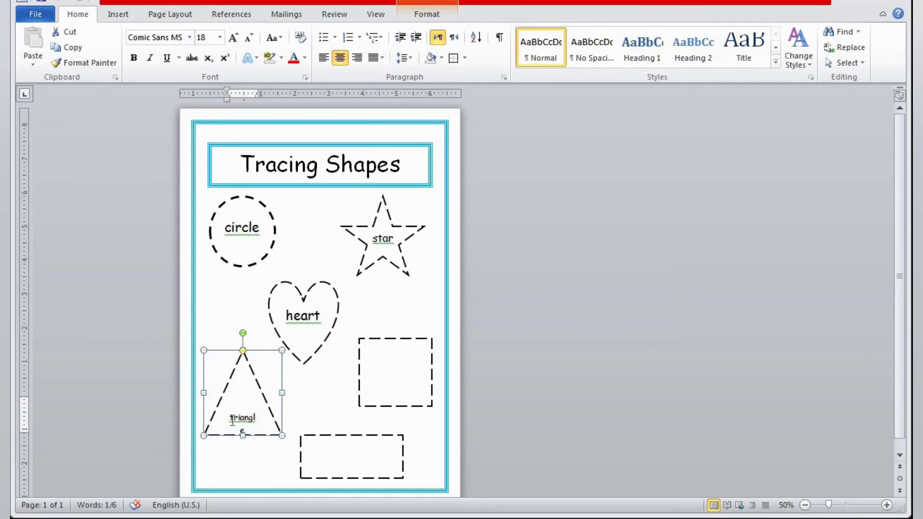
# Left-align and bold the triangle label, setting it back to 16 pt
pyautogui.click(232, 421)
pyautogui.hotkey('ctrl', 'l')
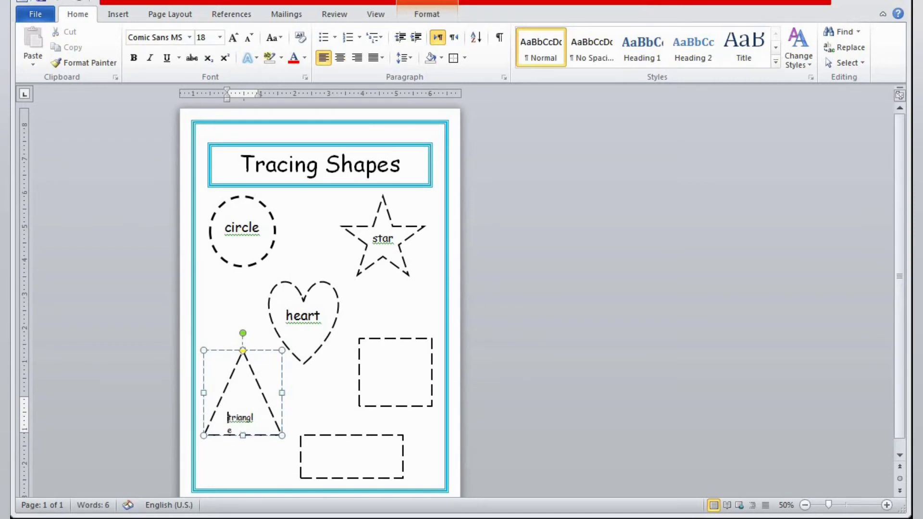
pyautogui.hotkey('ctrl', 'b')
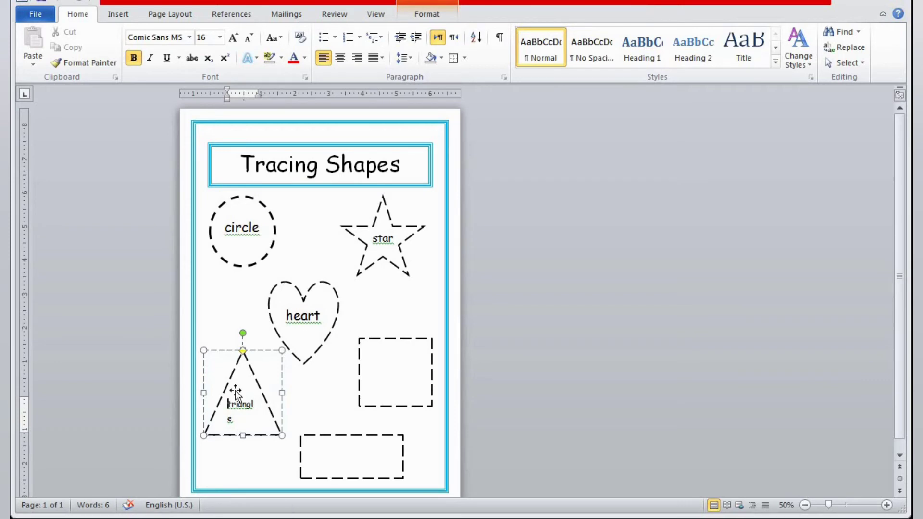
pyautogui.doubleClick(229, 410)
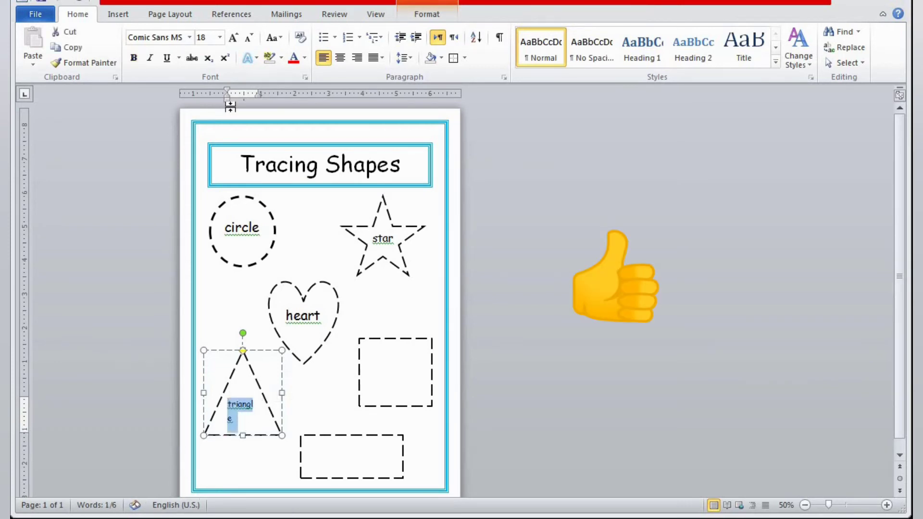
pyautogui.click(248, 38)
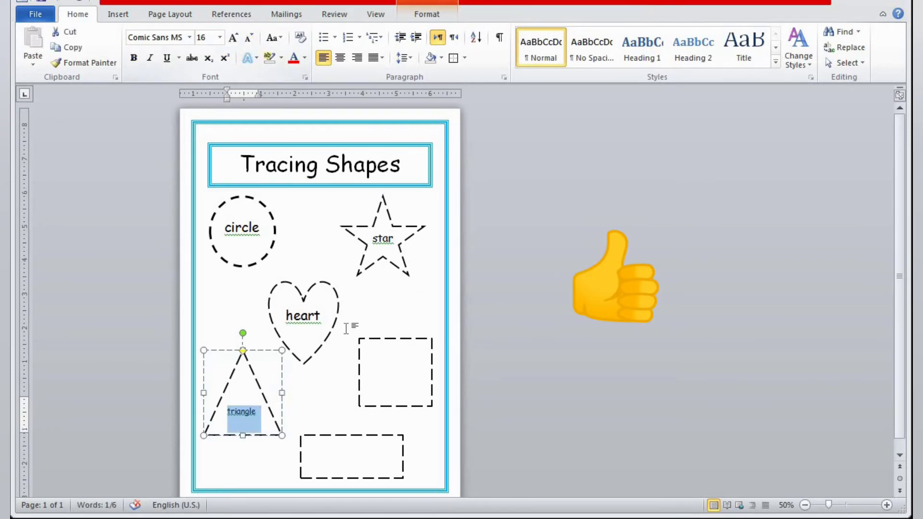
pyautogui.click(327, 382)
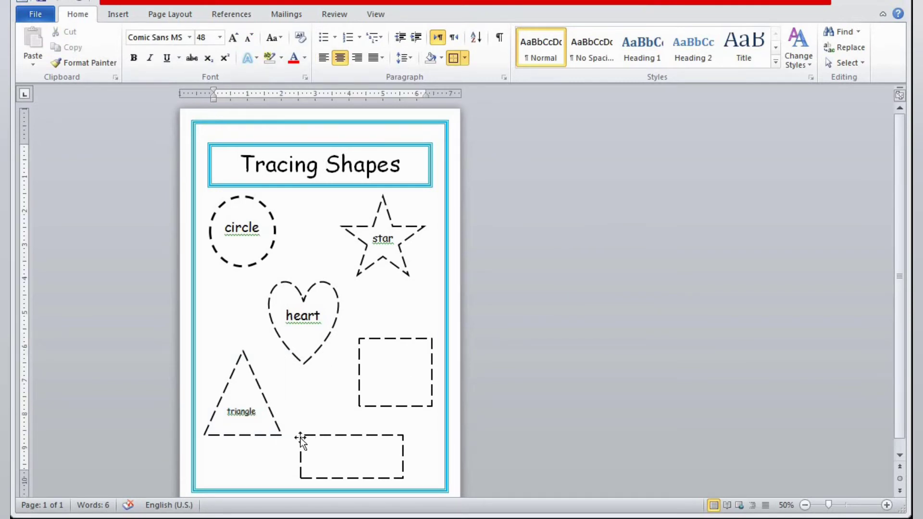
# Send the dashed square to the back and type the label 'square' inside it
pyautogui.click(390, 378)
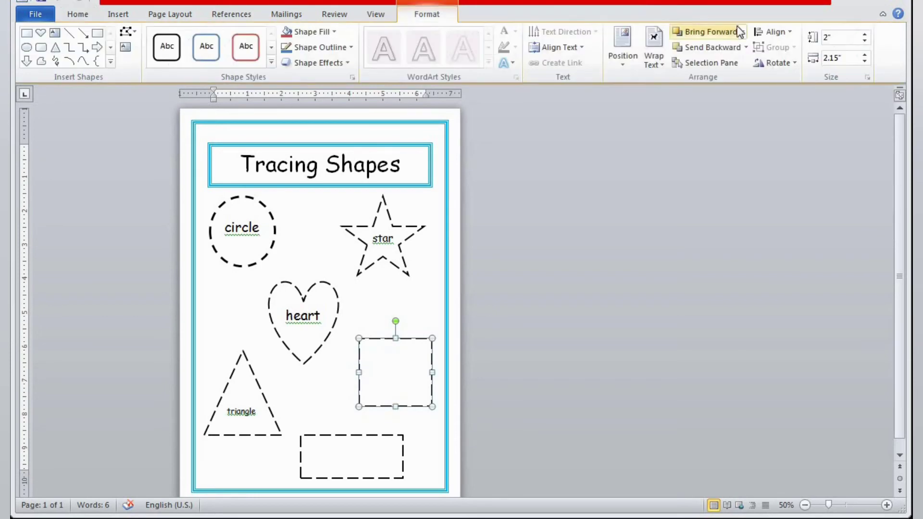
pyautogui.click(746, 47)
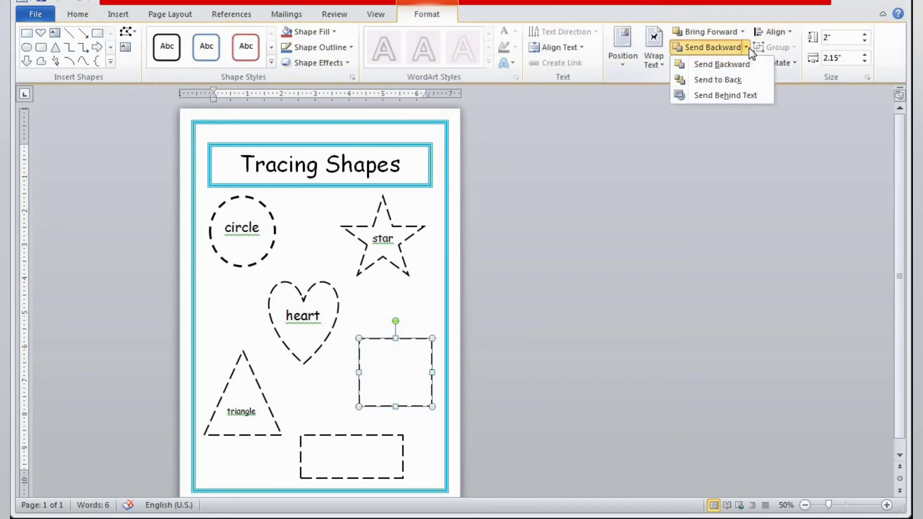
pyautogui.click(749, 82)
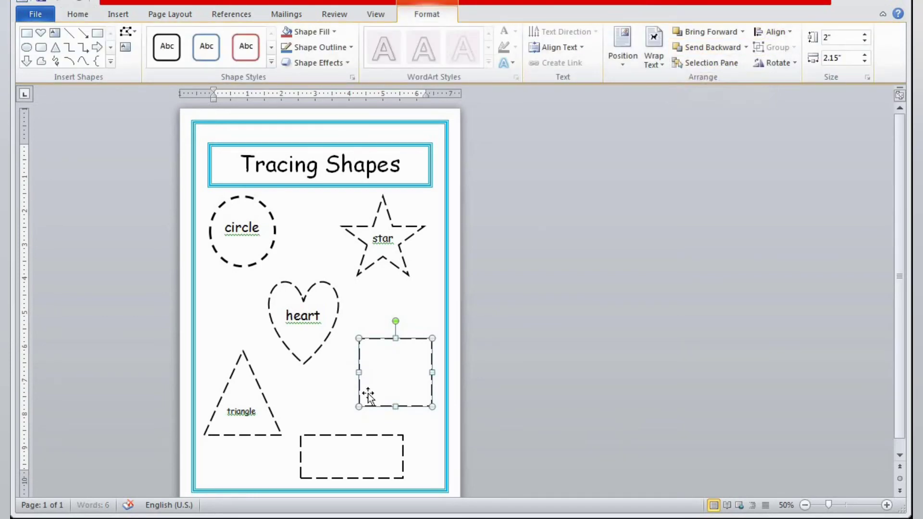
pyautogui.click(379, 368)
pyautogui.write('squ')
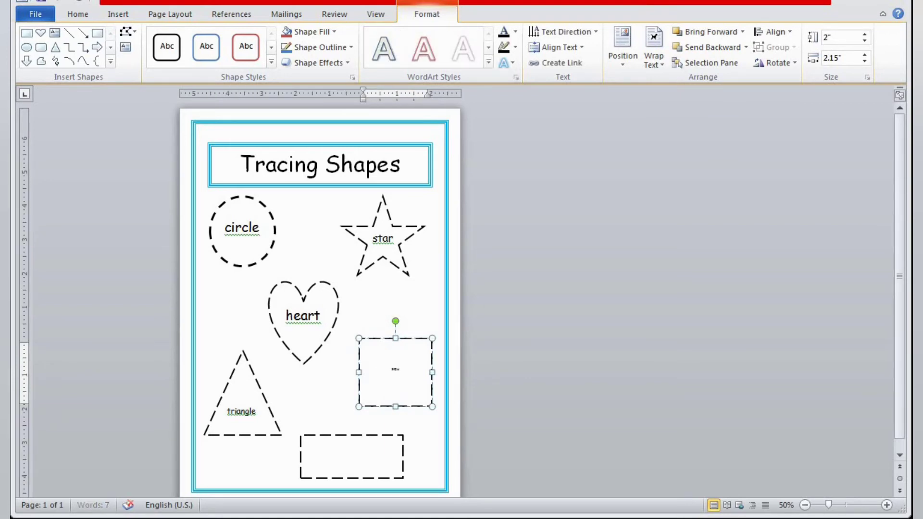
pyautogui.write('square')
# Copy the heart label's Comic Sans formatting onto the 'square' label with Format Painter
pyautogui.click(288, 316)
pyautogui.moveTo(287, 315); pyautogui.dragTo(319, 321)
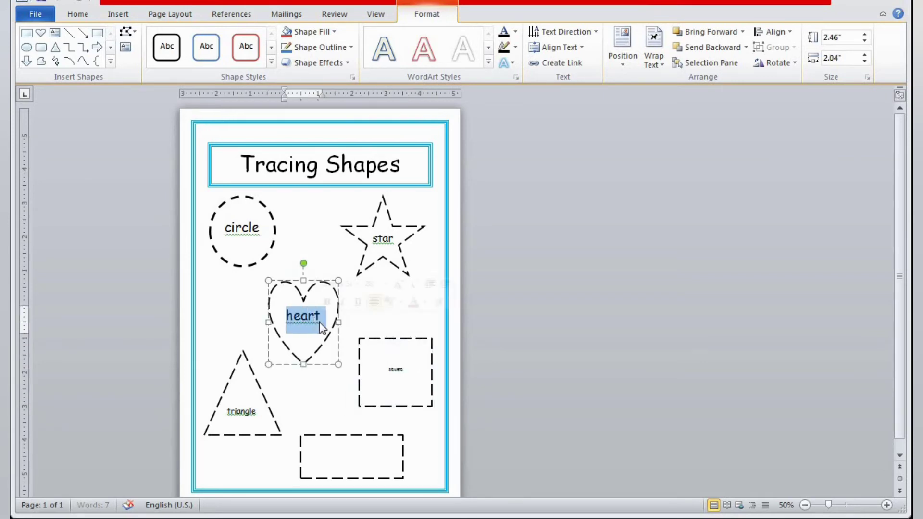
pyautogui.click(74, 15)
pyautogui.click(76, 66)
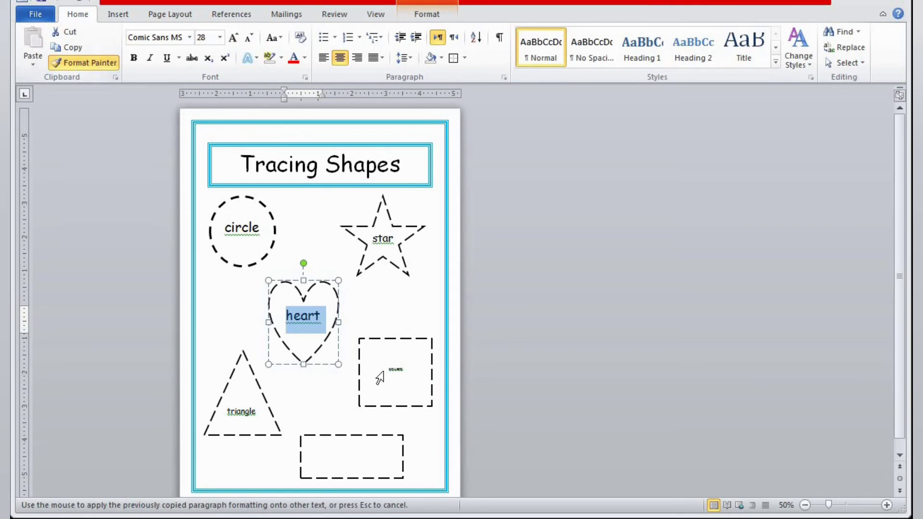
pyautogui.moveTo(388, 360)
pyautogui.mouseDown()
pyautogui.moveTo(410, 367)
pyautogui.moveTo(417, 385)
pyautogui.mouseUp()
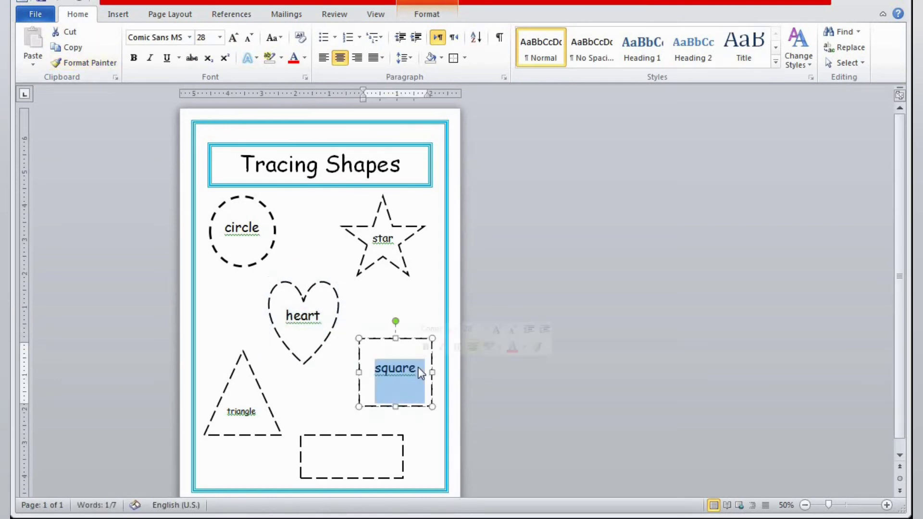
pyautogui.click(357, 458)
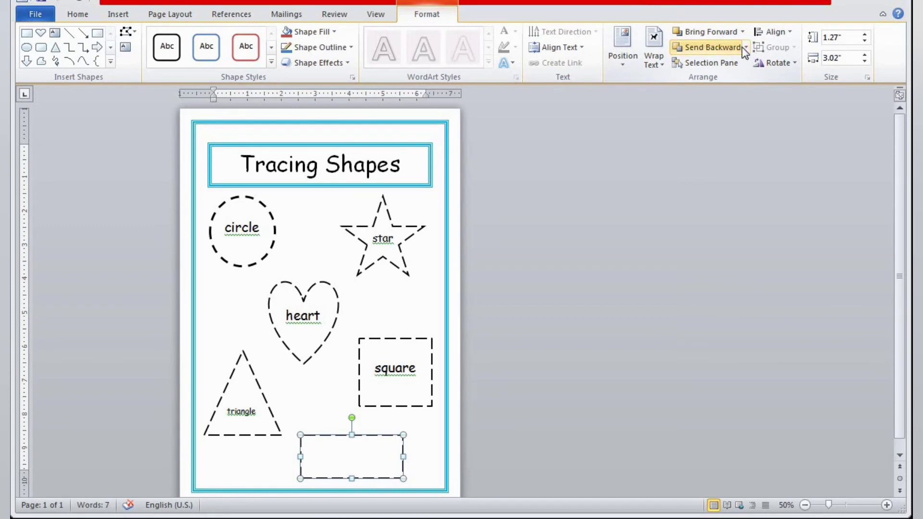
# Send the bottom dashed rectangle to the back and label it 'rectangle'
pyautogui.click(743, 47)
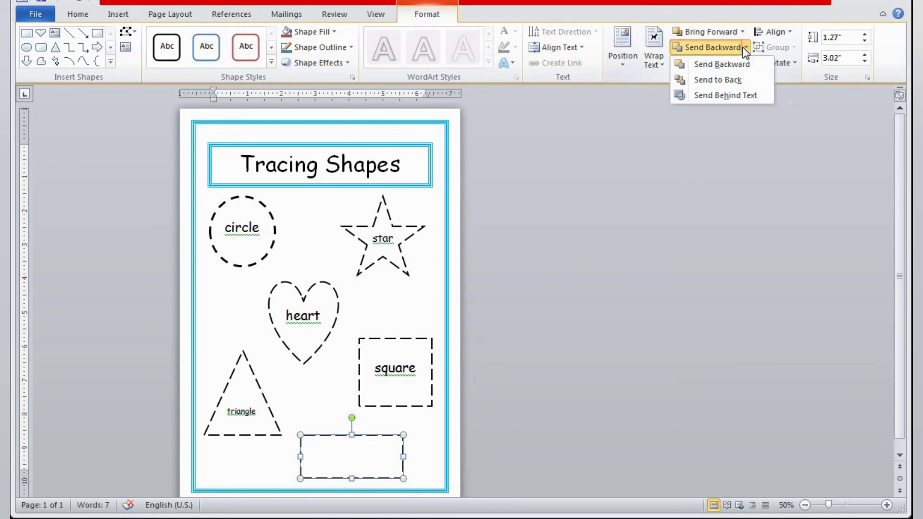
pyautogui.click(744, 80)
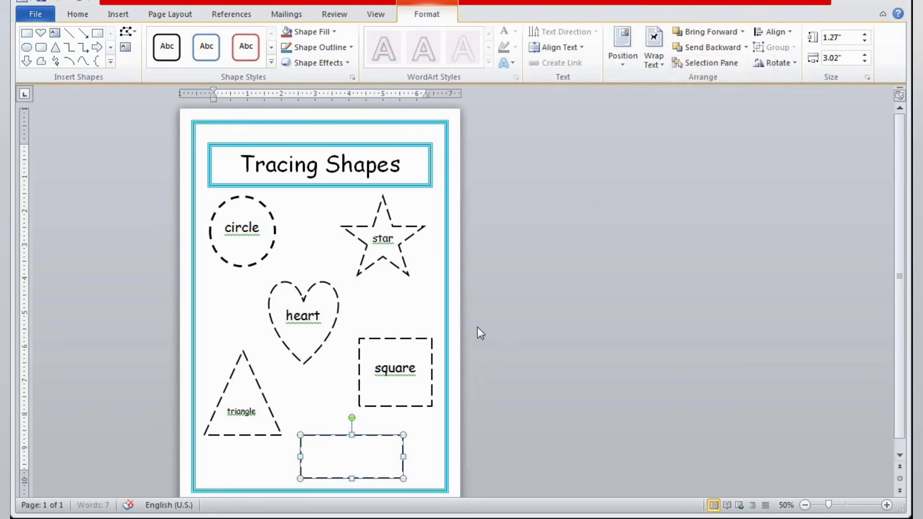
pyautogui.click(346, 459)
pyautogui.write('rectangle')
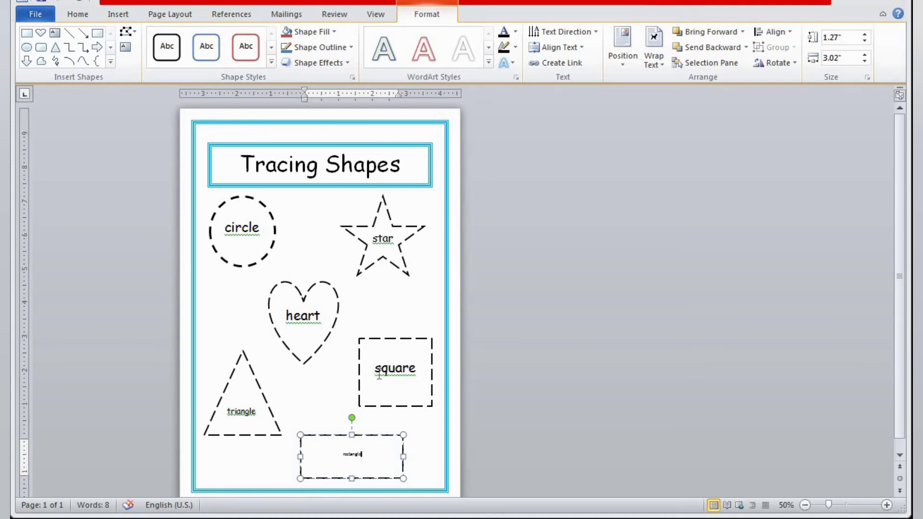
pyautogui.moveTo(379, 376); pyautogui.dragTo(423, 401)
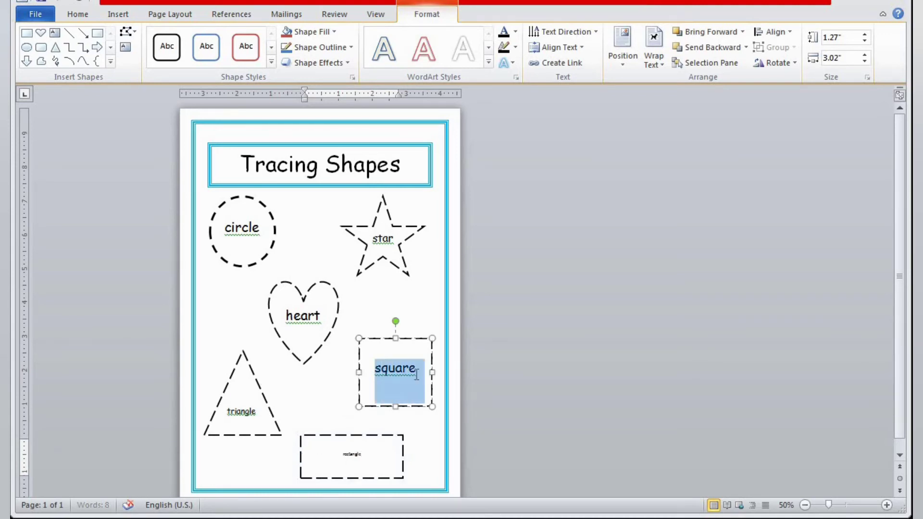
# Paint the 'square' label's Comic Sans formatting onto the 'rectangle' label
pyautogui.click(72, 16)
pyautogui.click(95, 65)
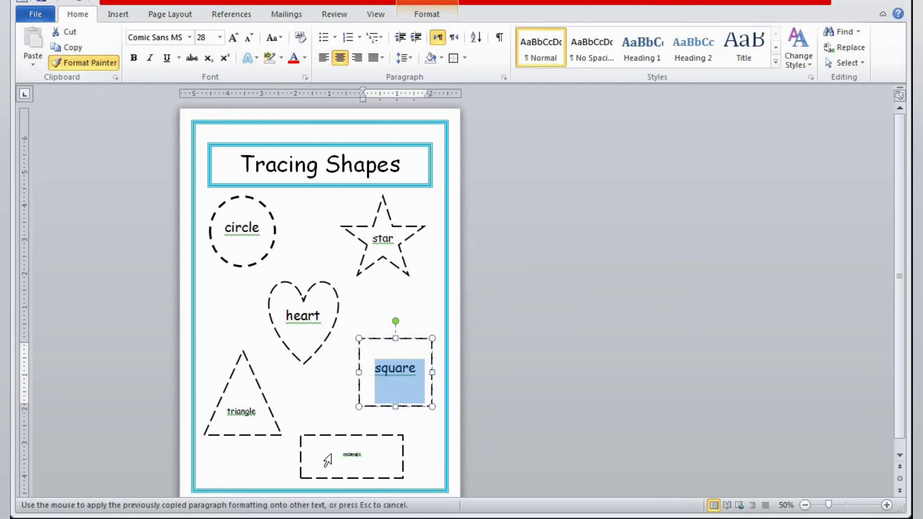
pyautogui.moveTo(343, 451); pyautogui.dragTo(373, 451)
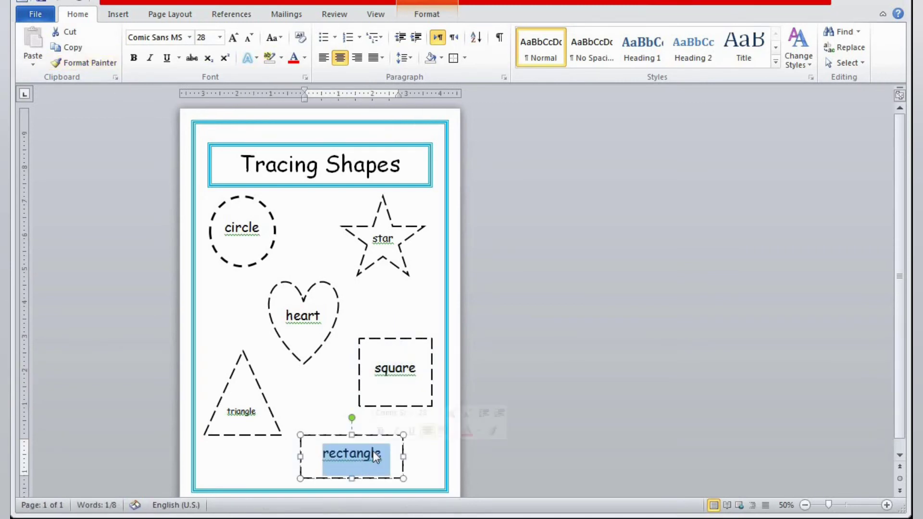
pyautogui.click(402, 293)
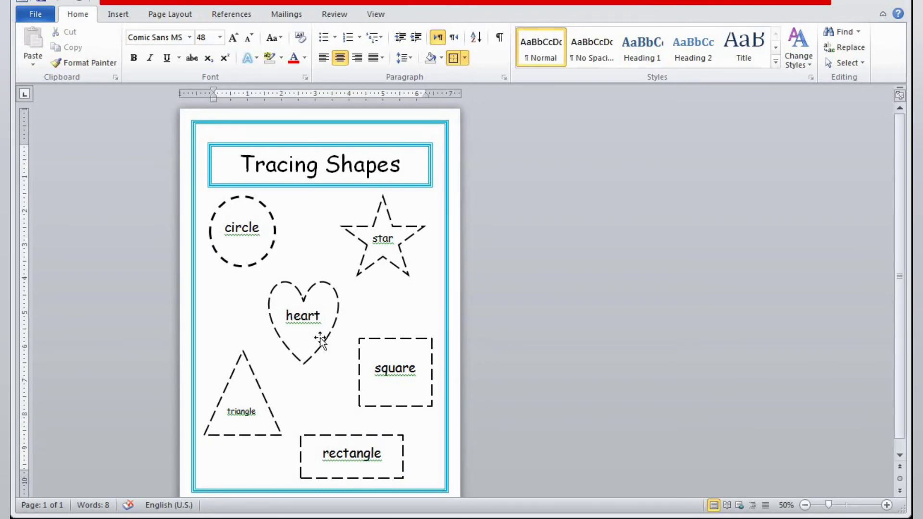
# Nudge the triangle up and left and enlarge it slightly
pyautogui.click(237, 382)
pyautogui.moveTo(236, 382); pyautogui.dragTo(232, 370)
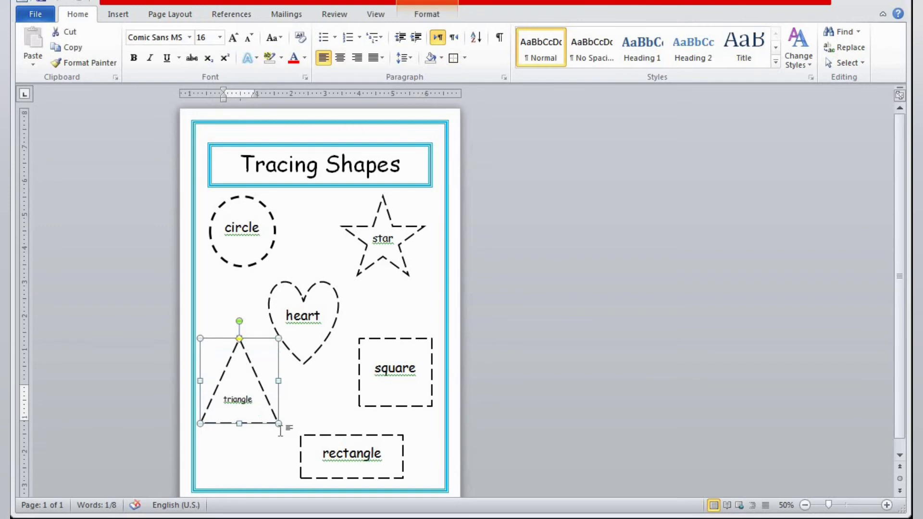
pyautogui.moveTo(279, 424); pyautogui.dragTo(285, 429)
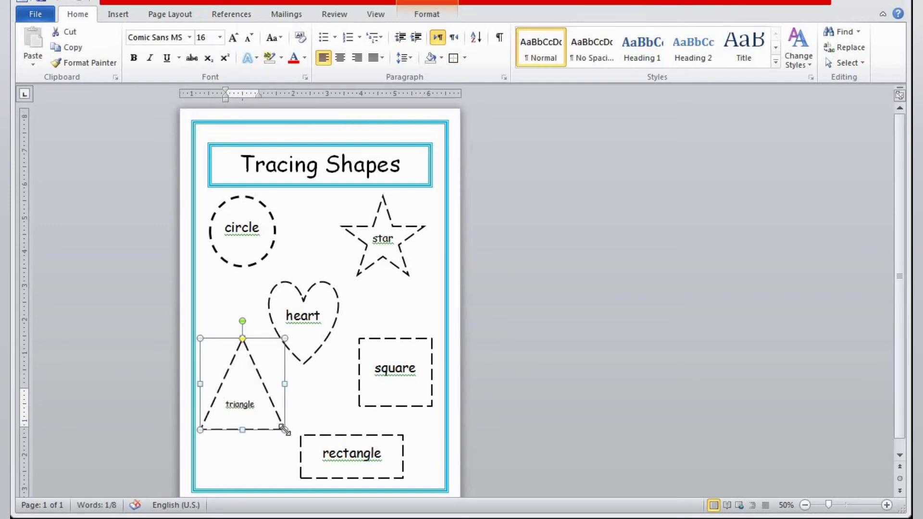
# Set the 'triangle' label to 18 pt bold
pyautogui.click(267, 421)
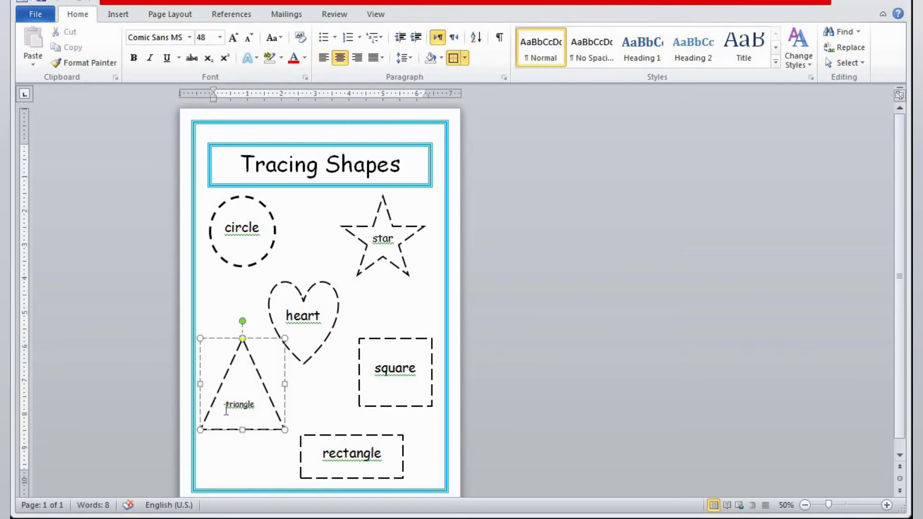
pyautogui.moveTo(226, 409); pyautogui.dragTo(259, 419)
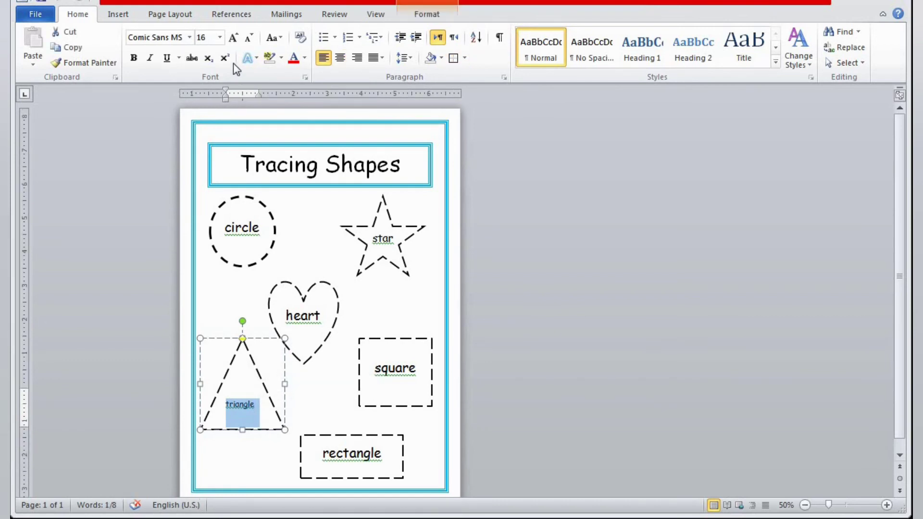
pyautogui.click(235, 39)
pyautogui.click(235, 39)
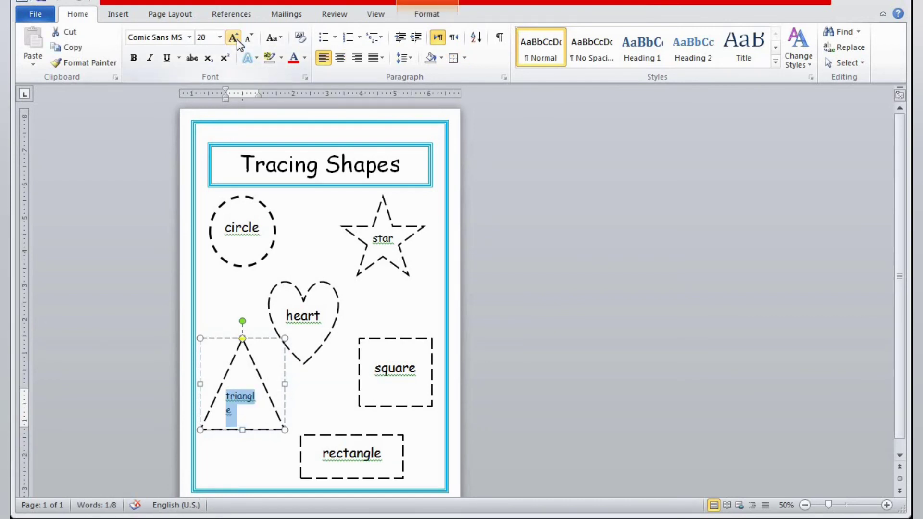
pyautogui.click(246, 40)
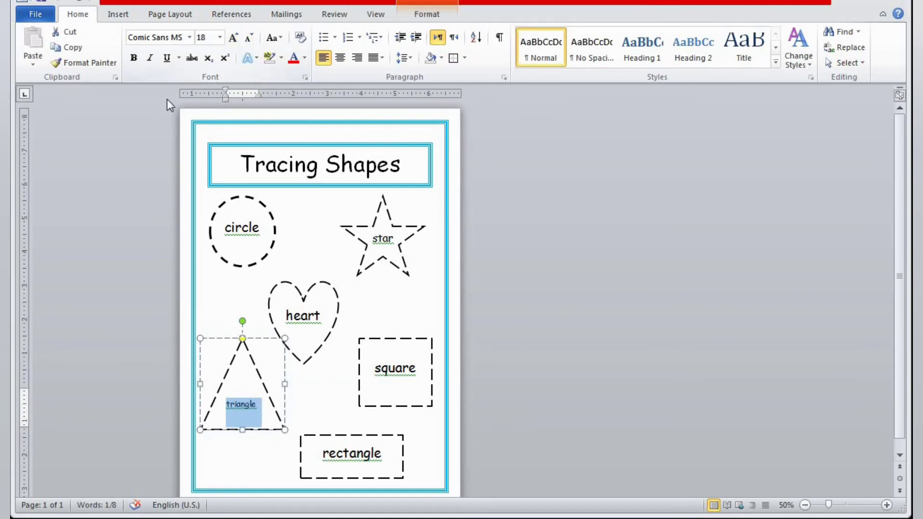
pyautogui.click(134, 58)
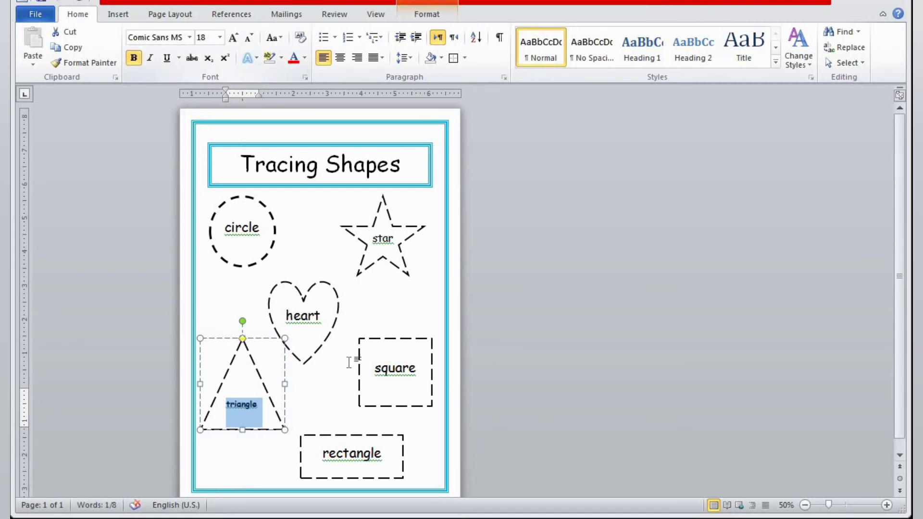
pyautogui.click(350, 395)
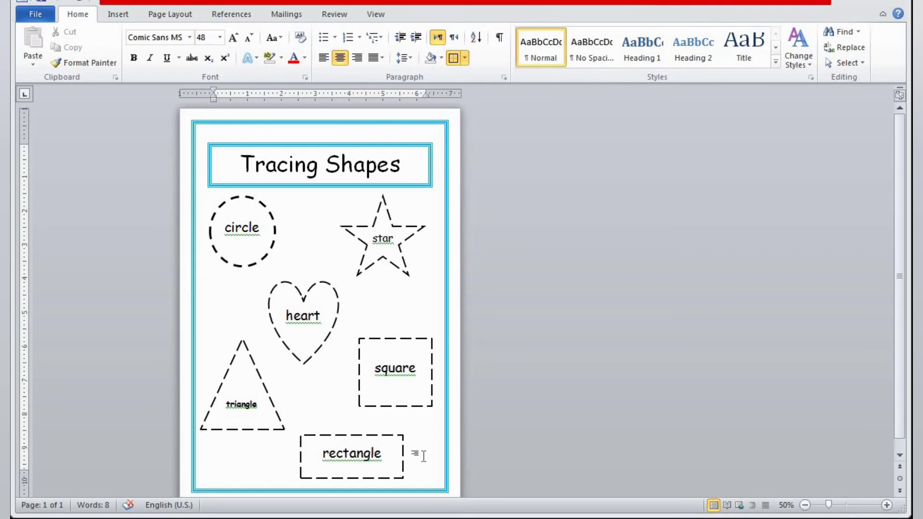
# Move the 'triangle' label down one line and remove its bold, keeping it at 18 pt
pyautogui.click(224, 407)
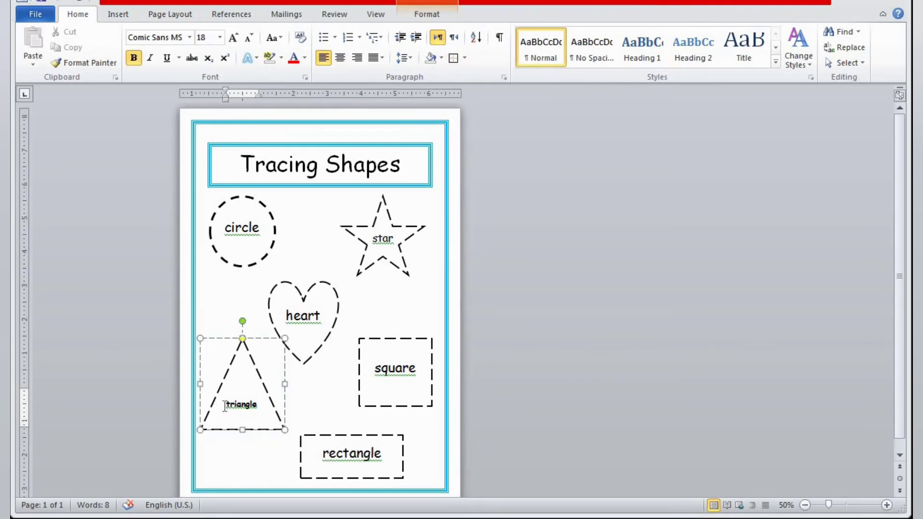
pyautogui.press('Return')
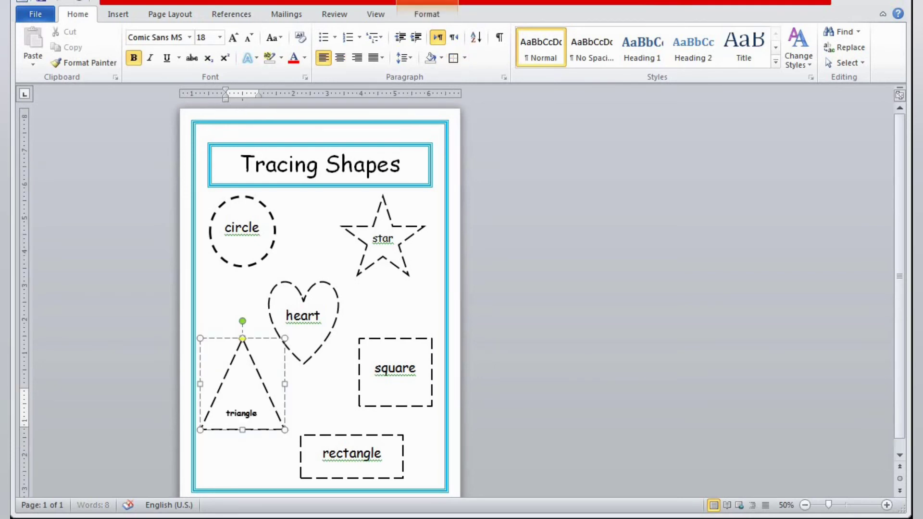
pyautogui.moveTo(227, 414); pyautogui.dragTo(263, 427)
pyautogui.click(136, 56)
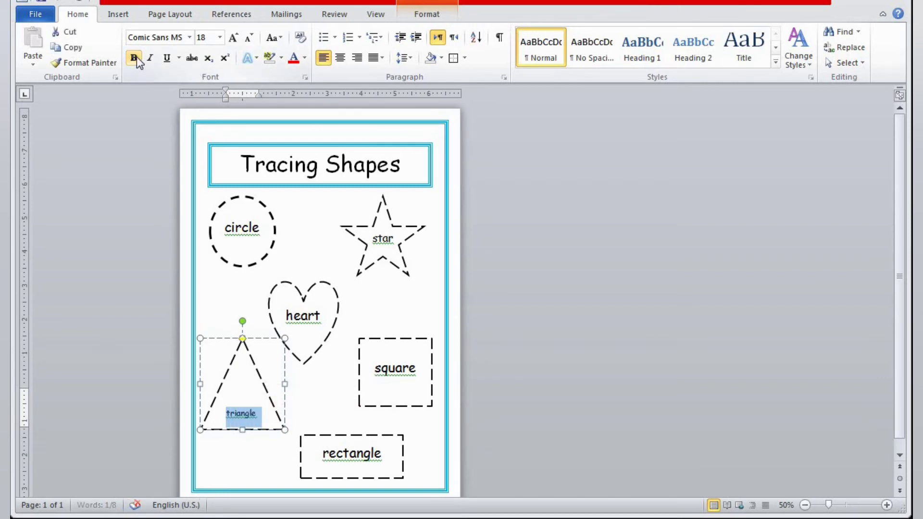
pyautogui.click(234, 38)
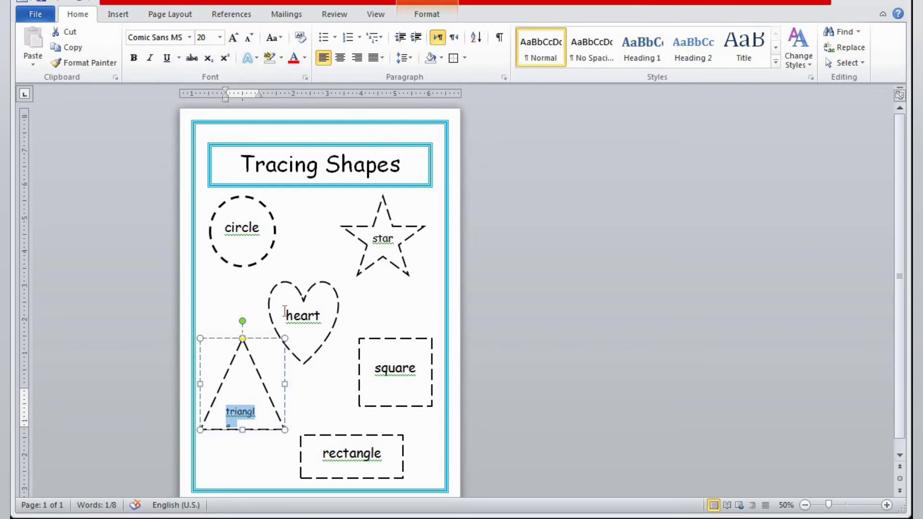
pyautogui.click(56, 4)
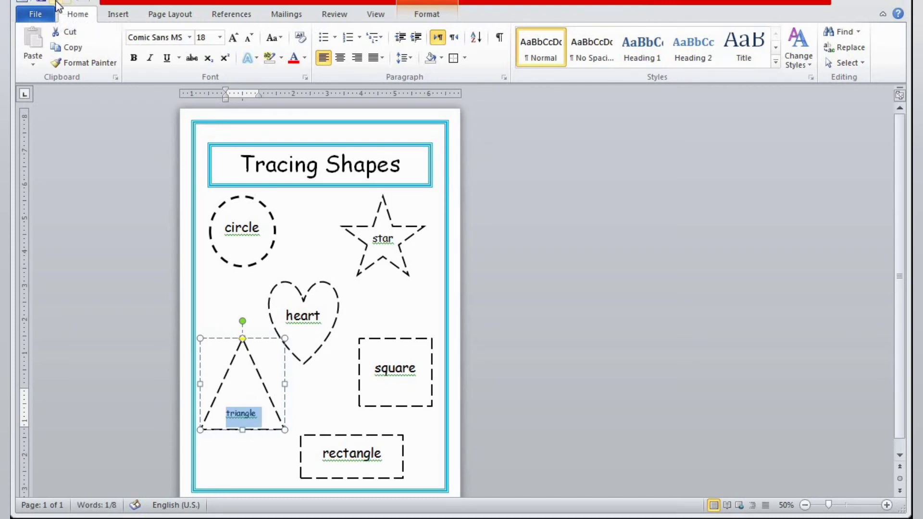
pyautogui.click(375, 322)
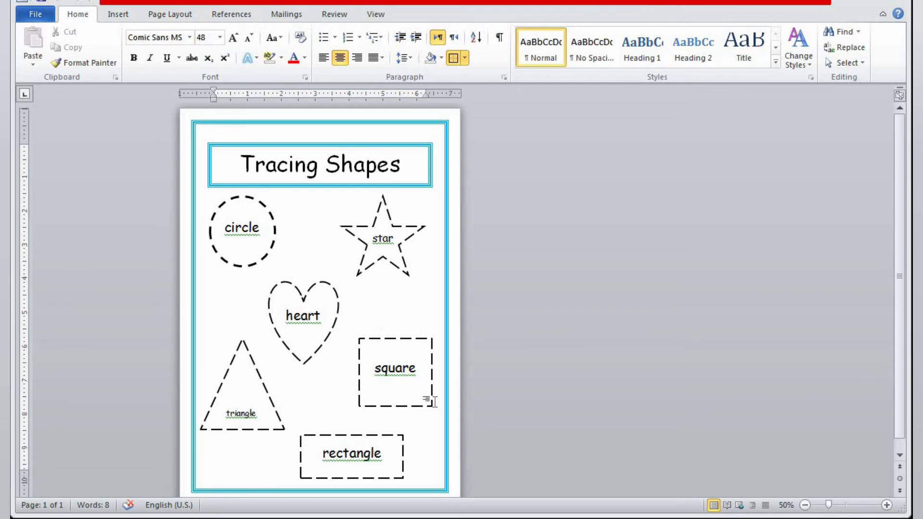
pyautogui.click(434, 456)
# Extend the header's Name line with underscores and set it in Comic Sans MS
pyautogui.doubleClick(236, 135)
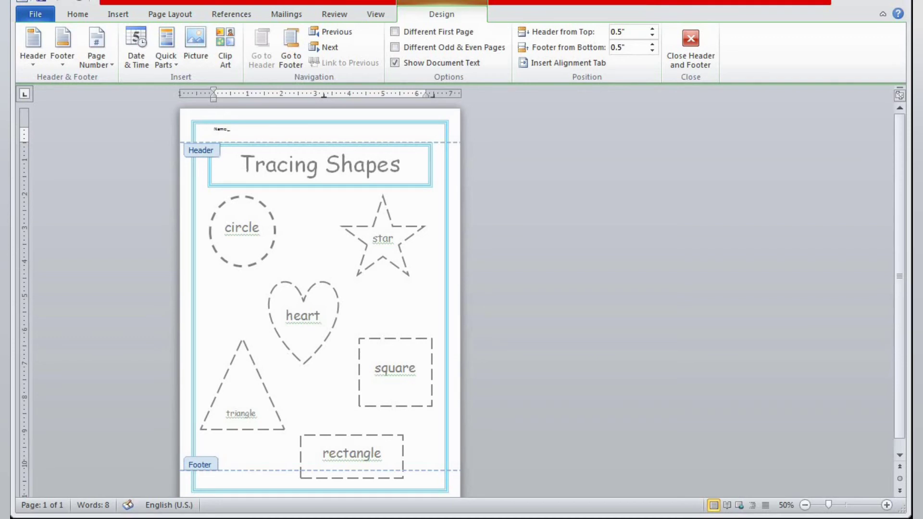
pyautogui.write('_______________')
pyautogui.moveTo(214, 129); pyautogui.dragTo(278, 129)
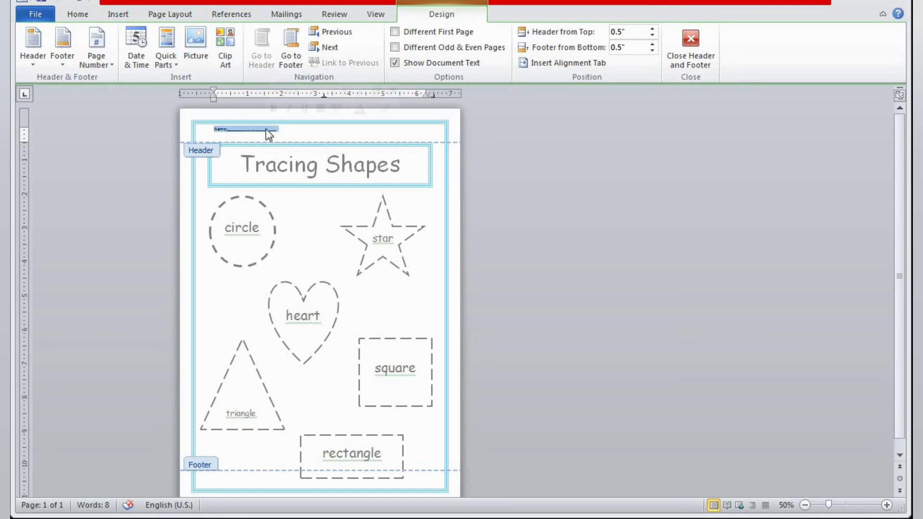
pyautogui.click(87, 15)
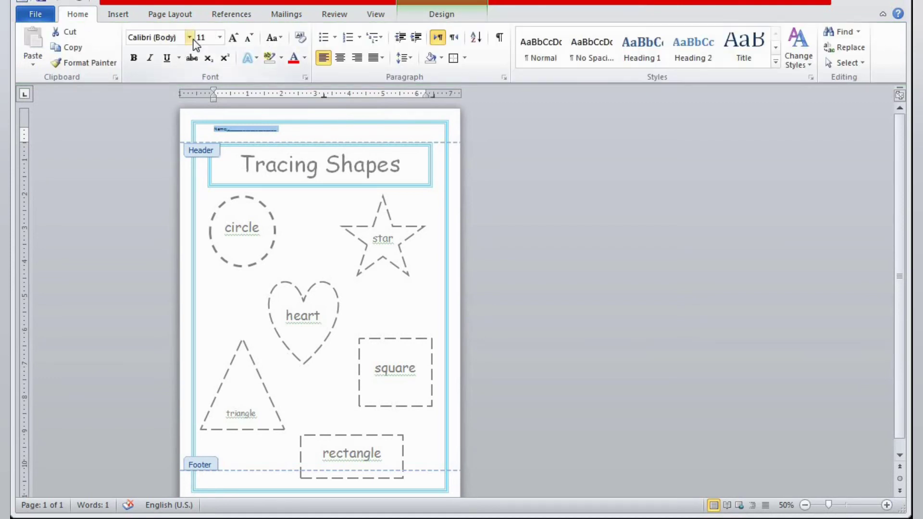
pyautogui.click(190, 38)
pyautogui.click(192, 151)
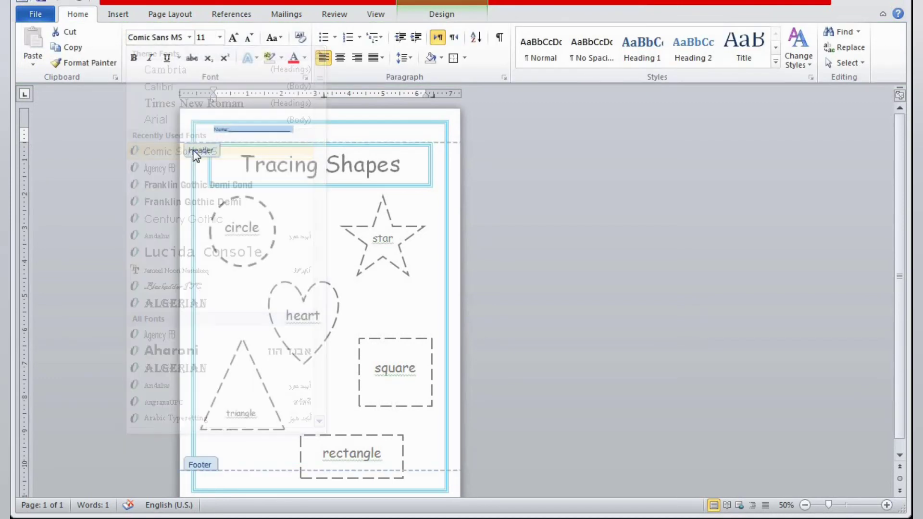
# Grow the header's Name line to 20 pt and return to the page body
pyautogui.click(233, 38)
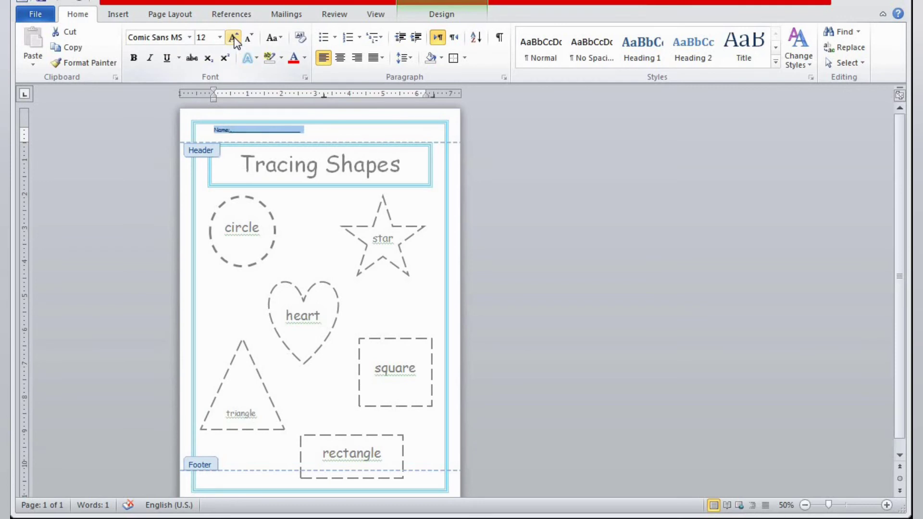
pyautogui.click(233, 38)
pyautogui.click(234, 38)
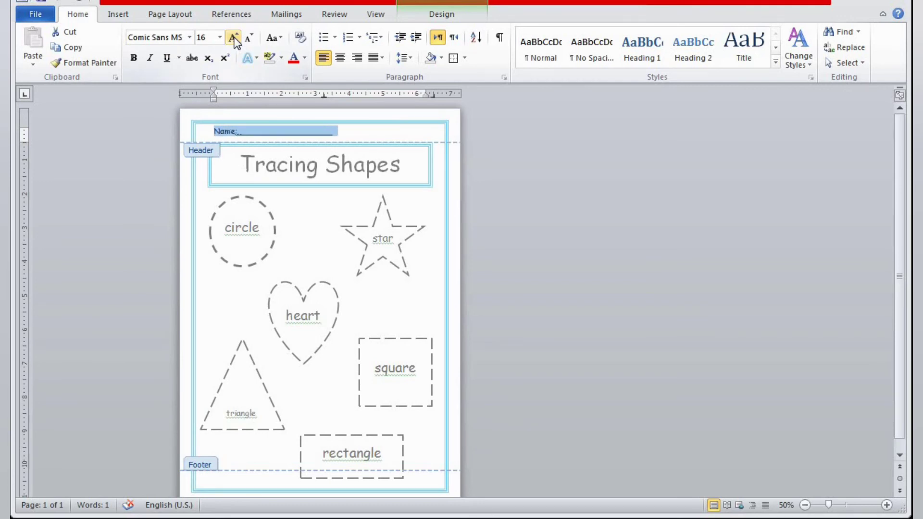
pyautogui.click(234, 38)
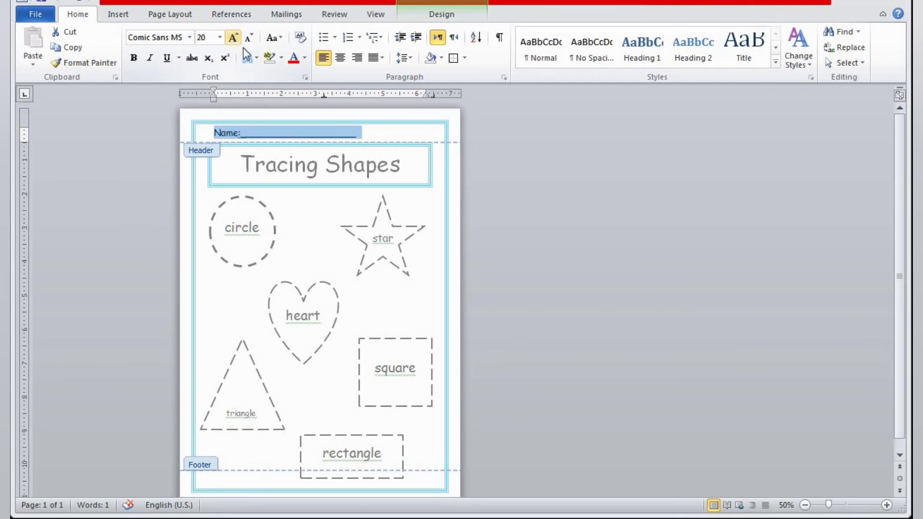
pyautogui.doubleClick(419, 317)
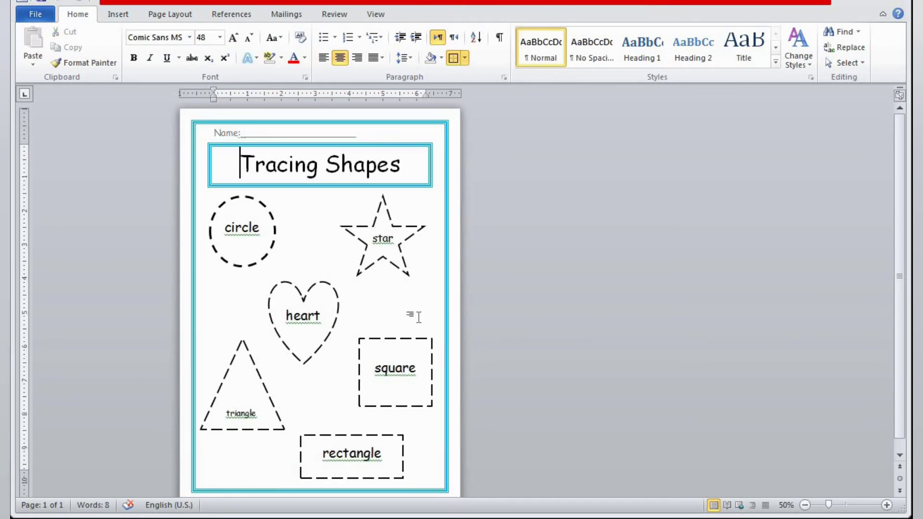
pyautogui.press('End')
pyautogui.click(239, 224)
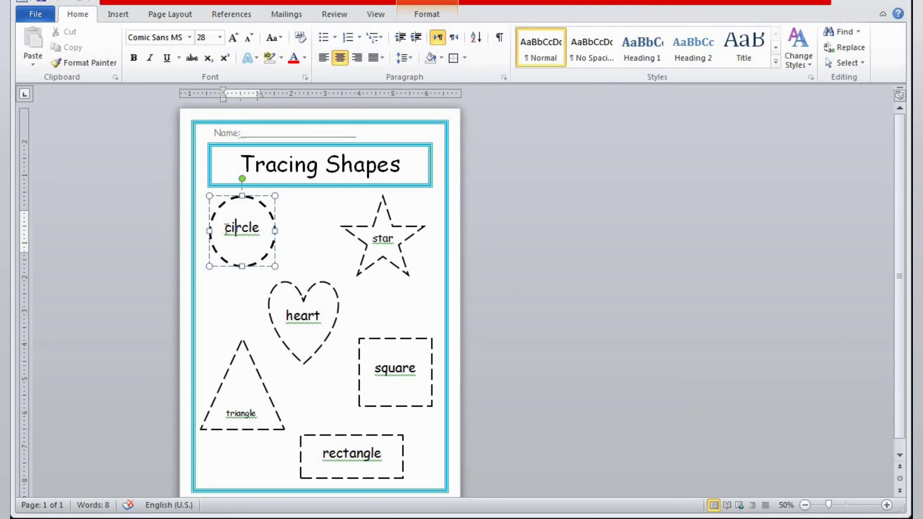
pyautogui.moveTo(225, 227); pyautogui.dragTo(260, 224)
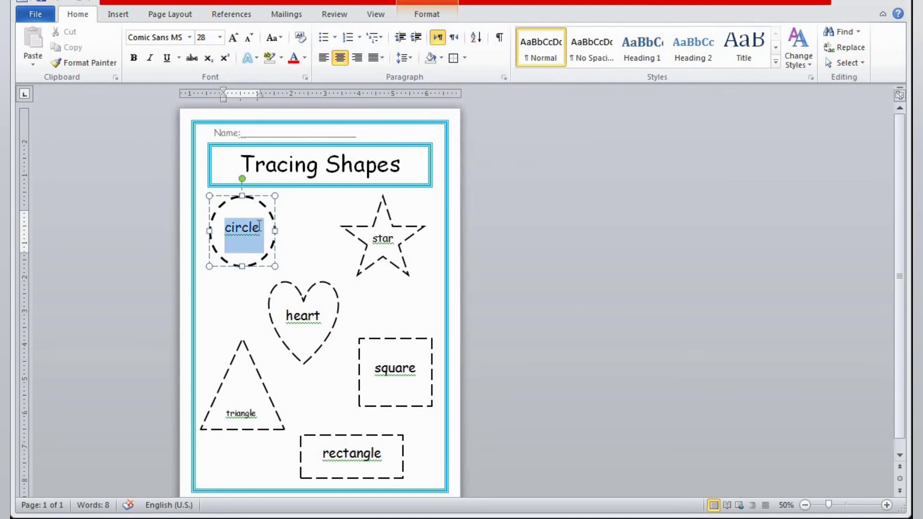
pyautogui.click(441, 58)
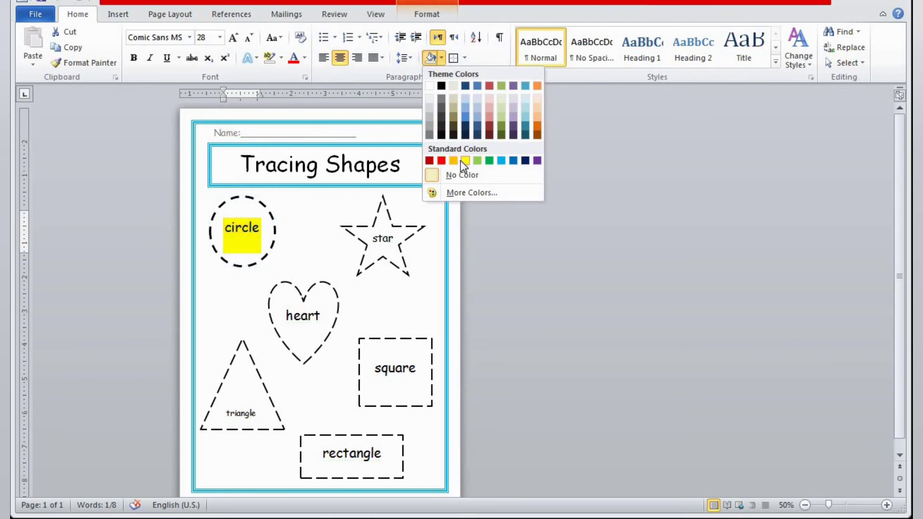
pyautogui.click(288, 250)
pyautogui.click(288, 250)
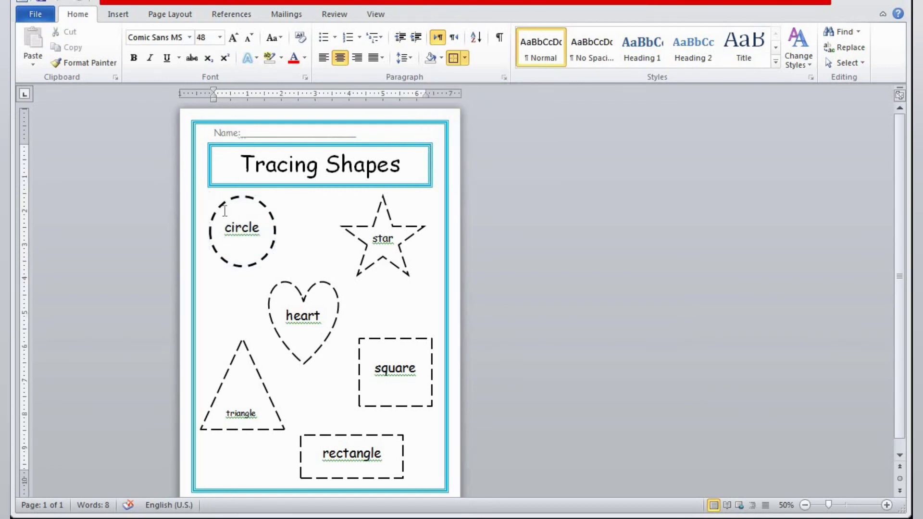
pyautogui.press('End')
pyautogui.press('Left')
pyautogui.moveTo(224, 232); pyautogui.dragTo(264, 232)
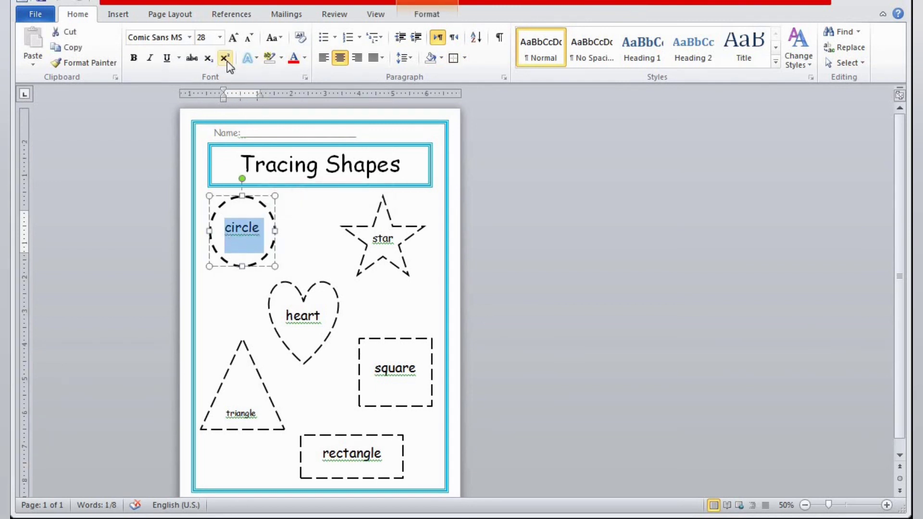
# Colour the 'circle' label dark red and the 'heart' label light green
pyautogui.click(305, 57)
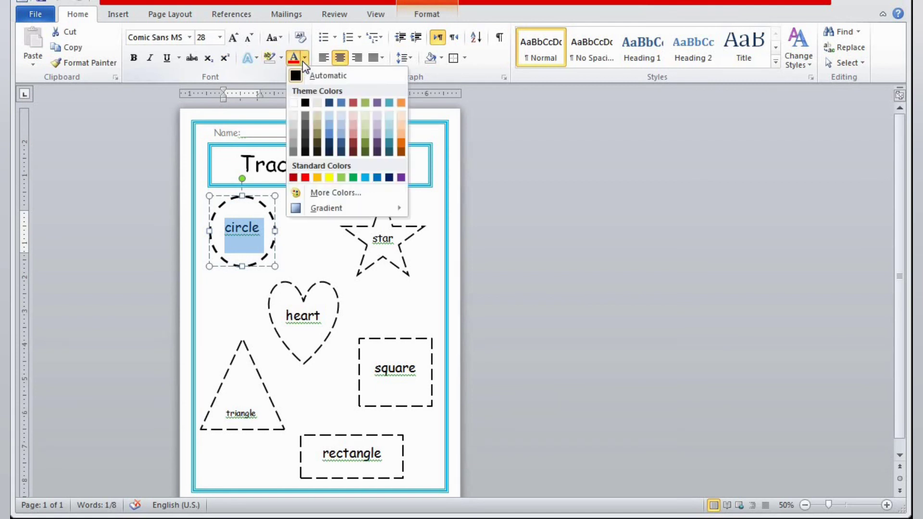
pyautogui.click(293, 178)
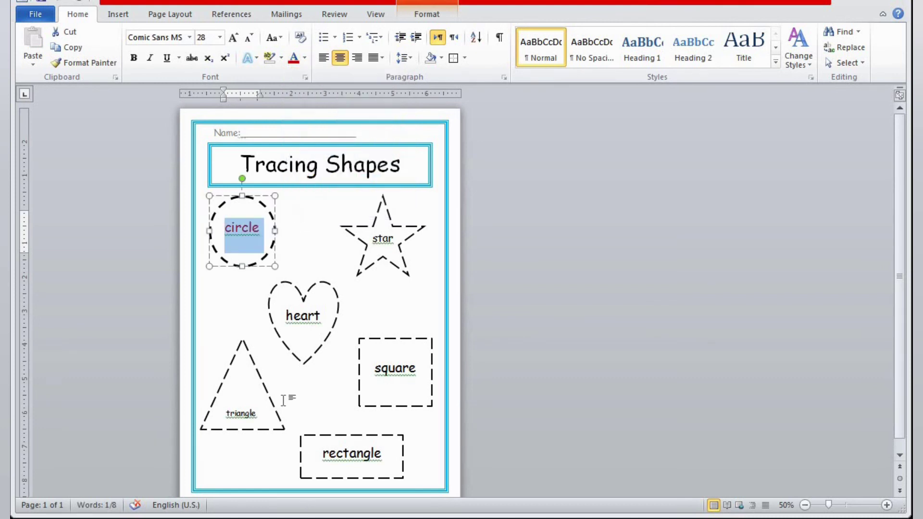
pyautogui.click(319, 233)
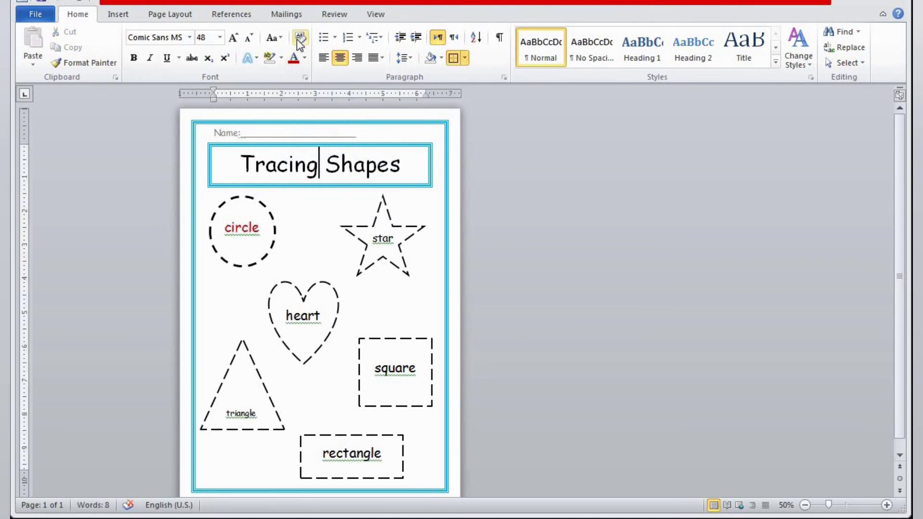
pyautogui.click(285, 318)
pyautogui.moveTo(285, 318); pyautogui.dragTo(325, 318)
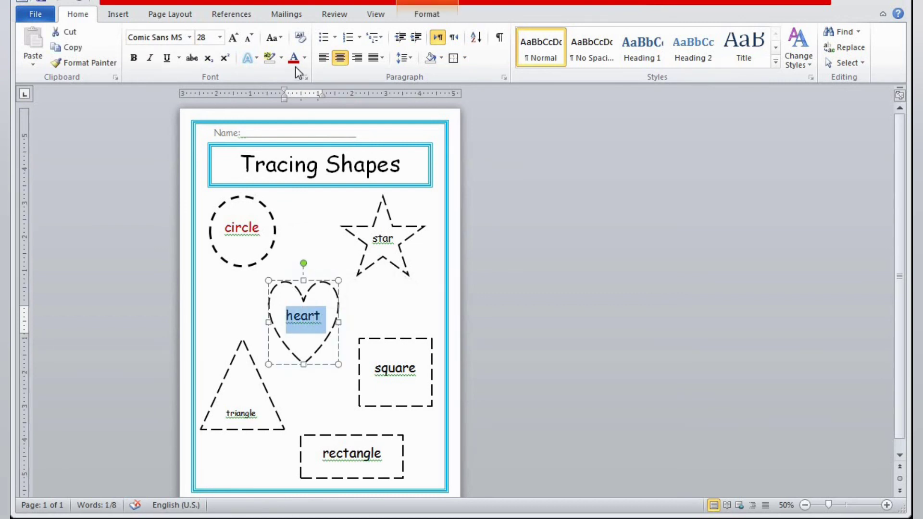
pyautogui.click(305, 58)
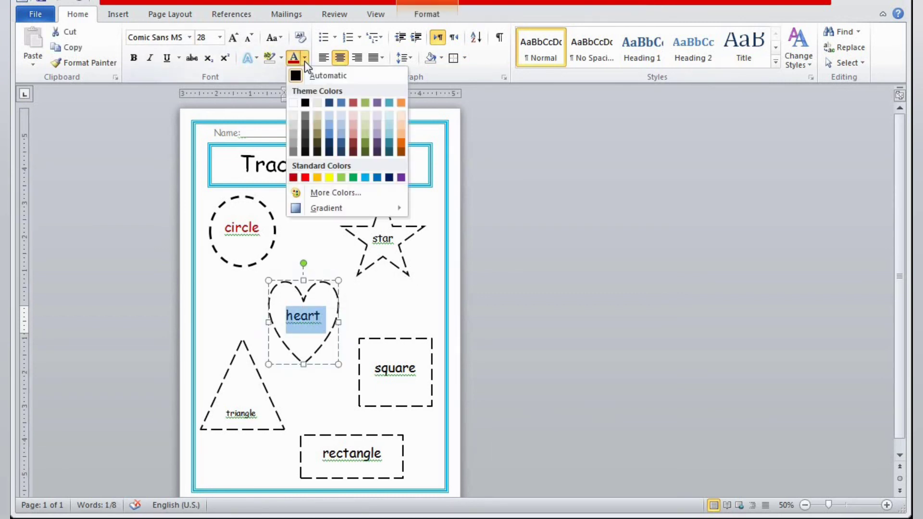
pyautogui.click(340, 177)
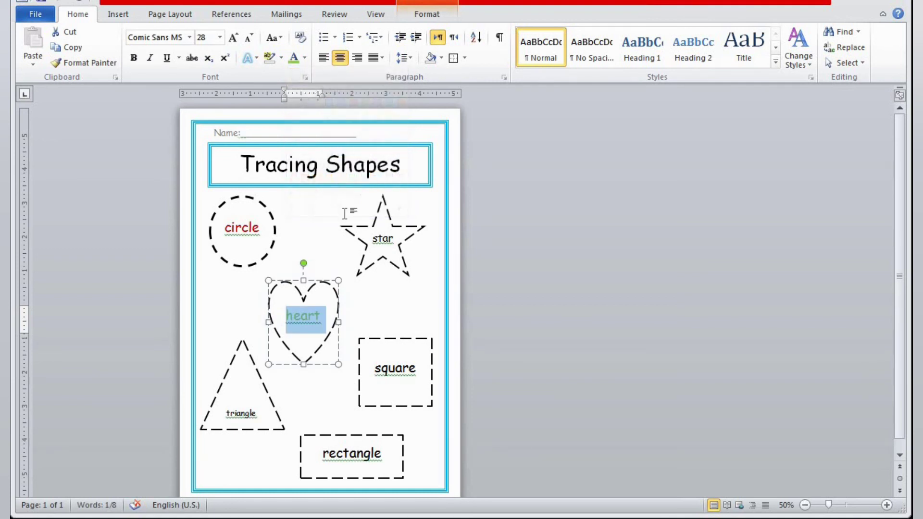
pyautogui.click(338, 240)
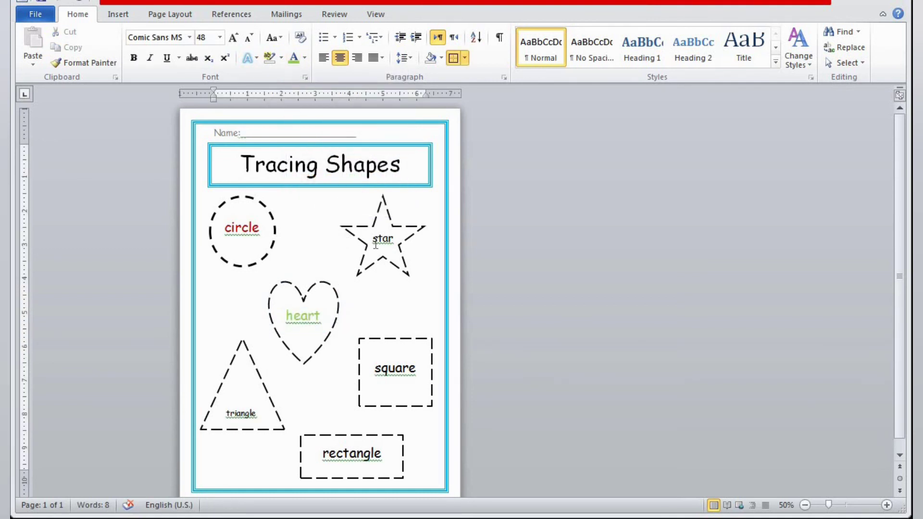
# Colour the 'star' label turquoise and the 'triangle' label purple
pyautogui.moveTo(374, 239); pyautogui.dragTo(396, 248)
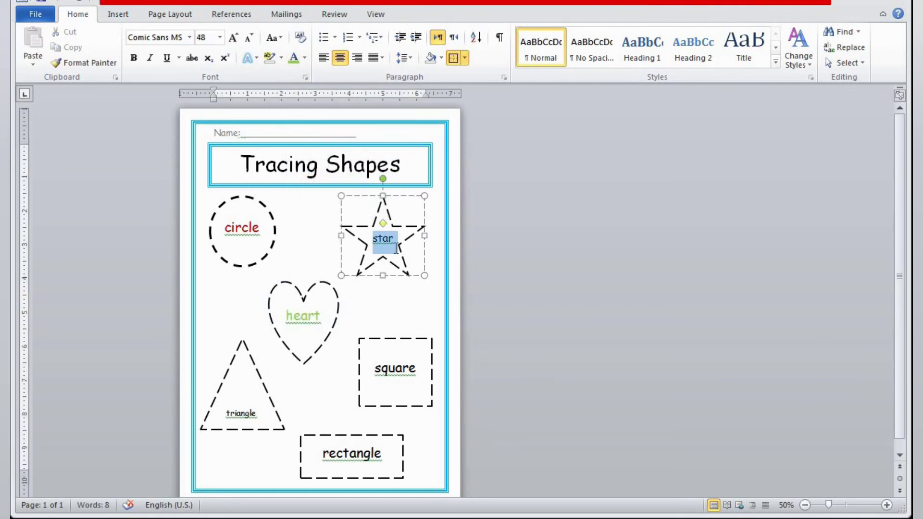
pyautogui.click(304, 58)
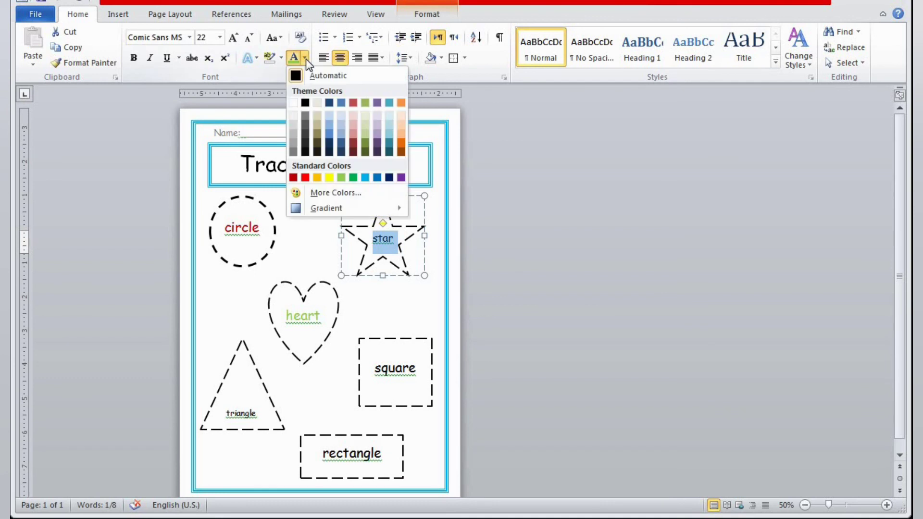
pyautogui.click(365, 177)
pyautogui.click(383, 321)
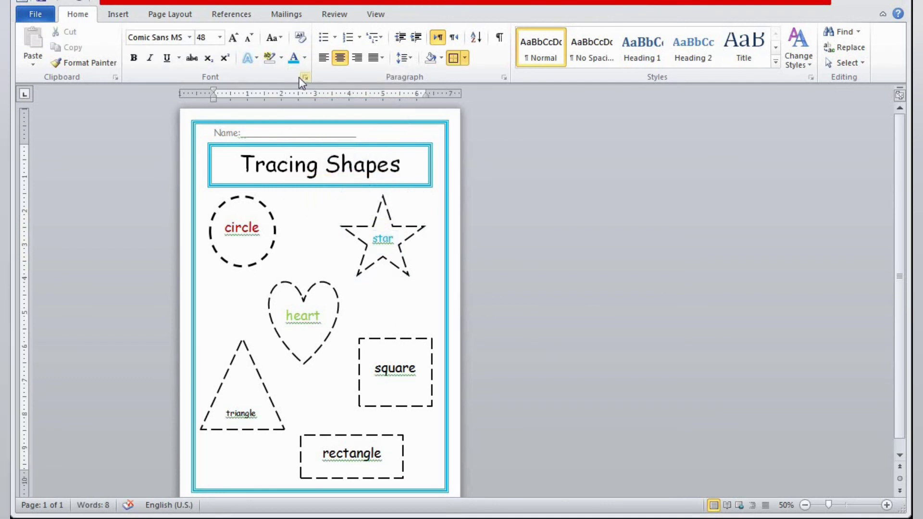
pyautogui.moveTo(224, 414); pyautogui.dragTo(261, 415)
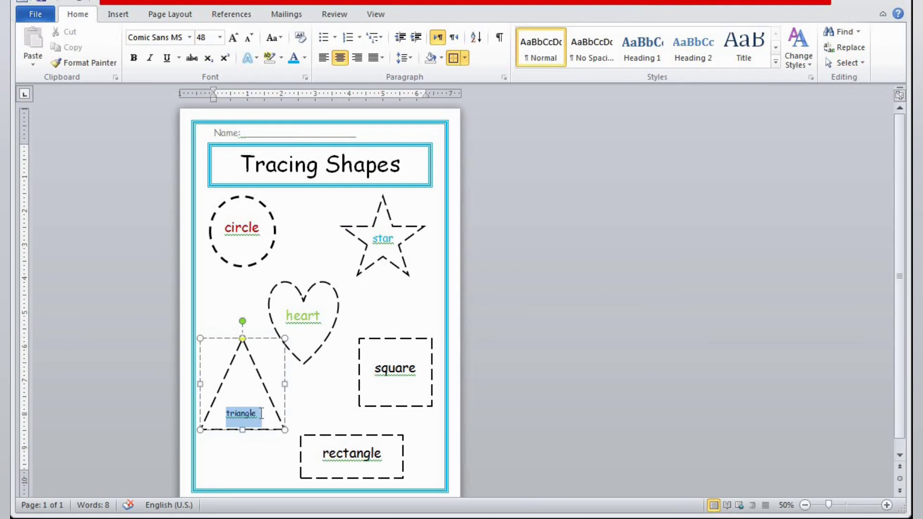
pyautogui.click(304, 58)
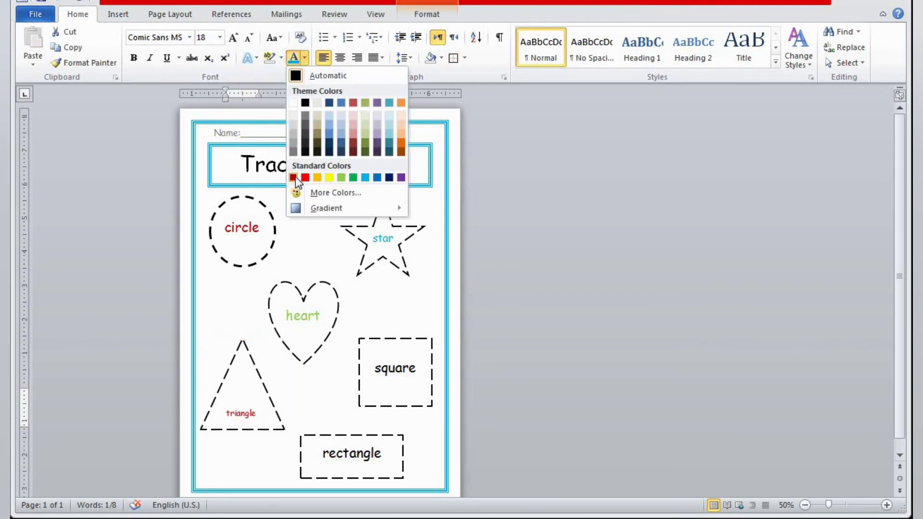
pyautogui.click(401, 177)
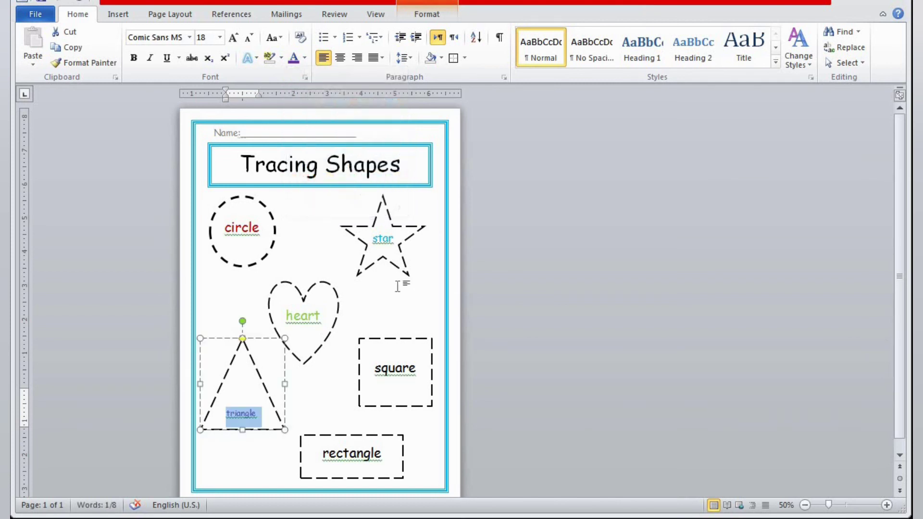